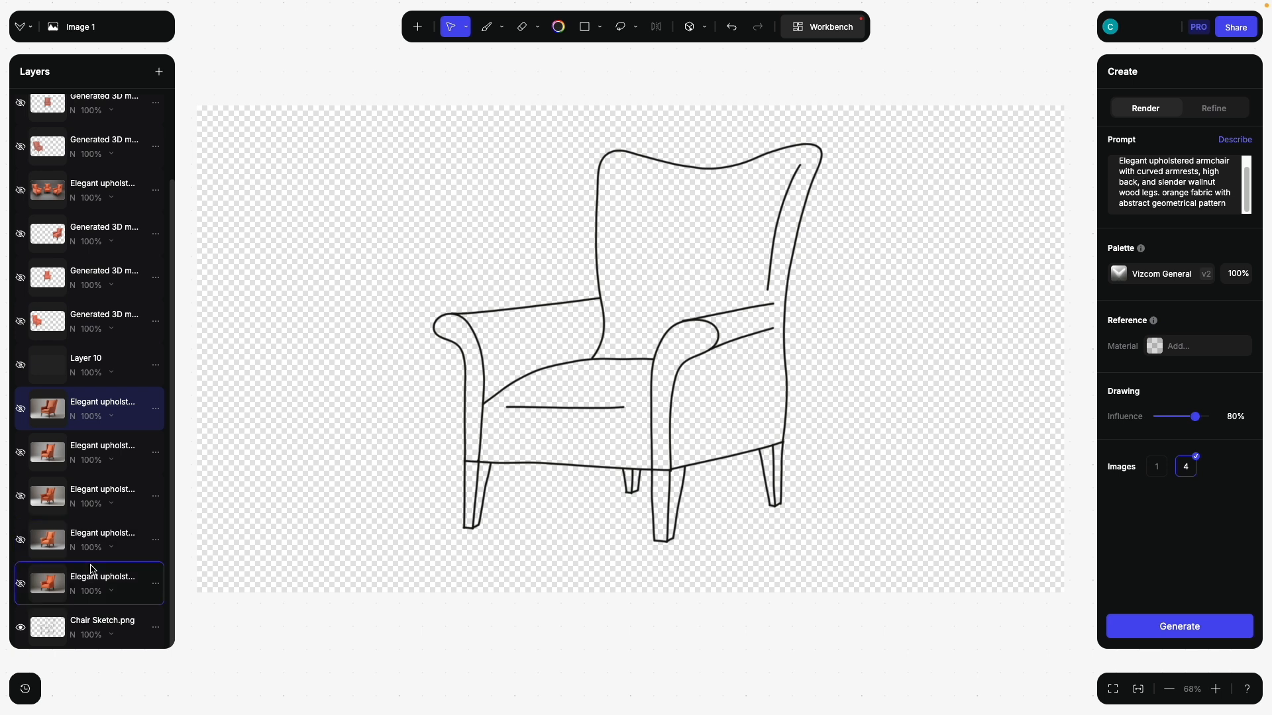
Step: Turn on the five hidden armchair render layers directly above Chair Sketch.png, one after another upward
{"action": "left_click", "coordinate": [21, 584]}
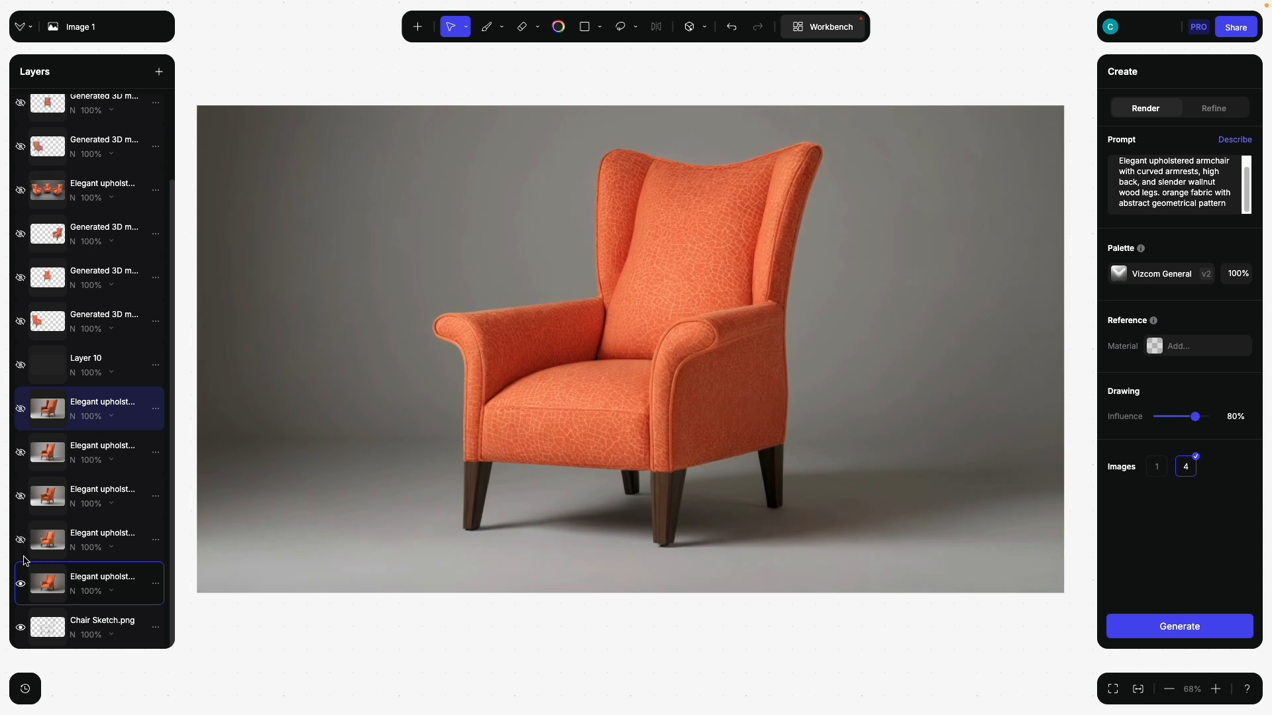
{"action": "left_click", "coordinate": [21, 541]}
{"action": "left_click", "coordinate": [21, 498]}
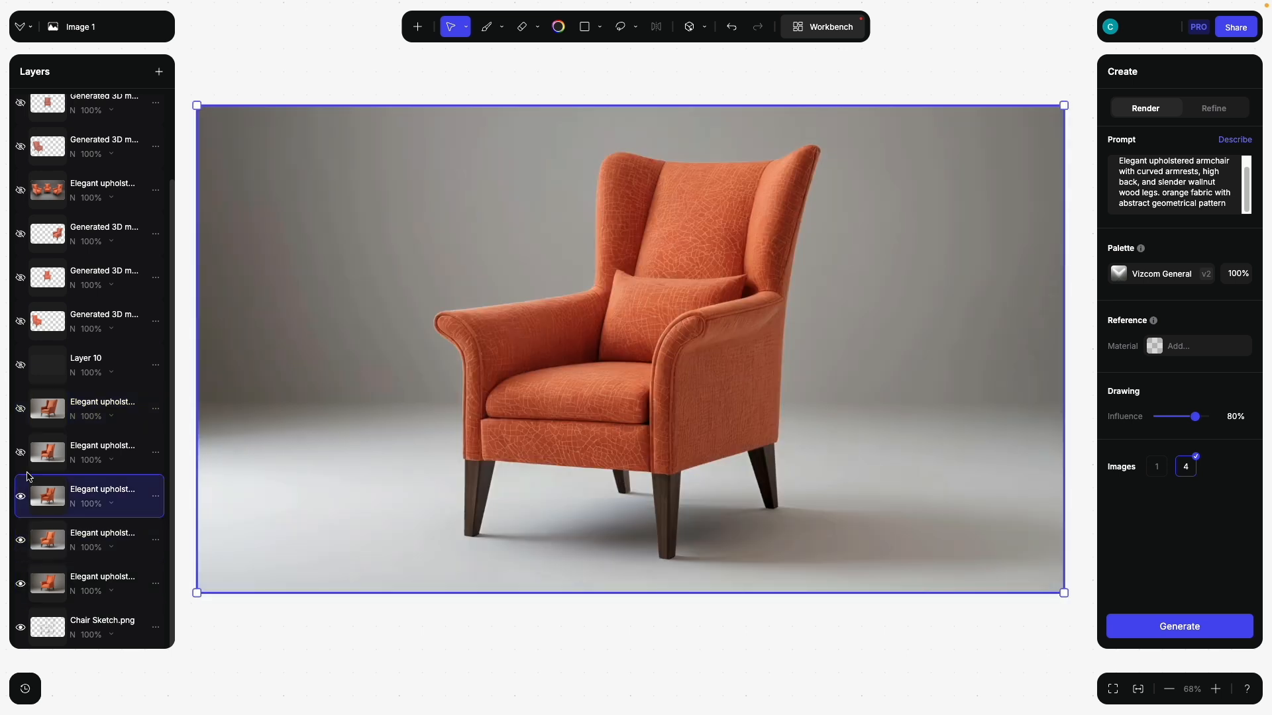
{"action": "left_click", "coordinate": [21, 454]}
{"action": "left_click", "coordinate": [20, 409]}
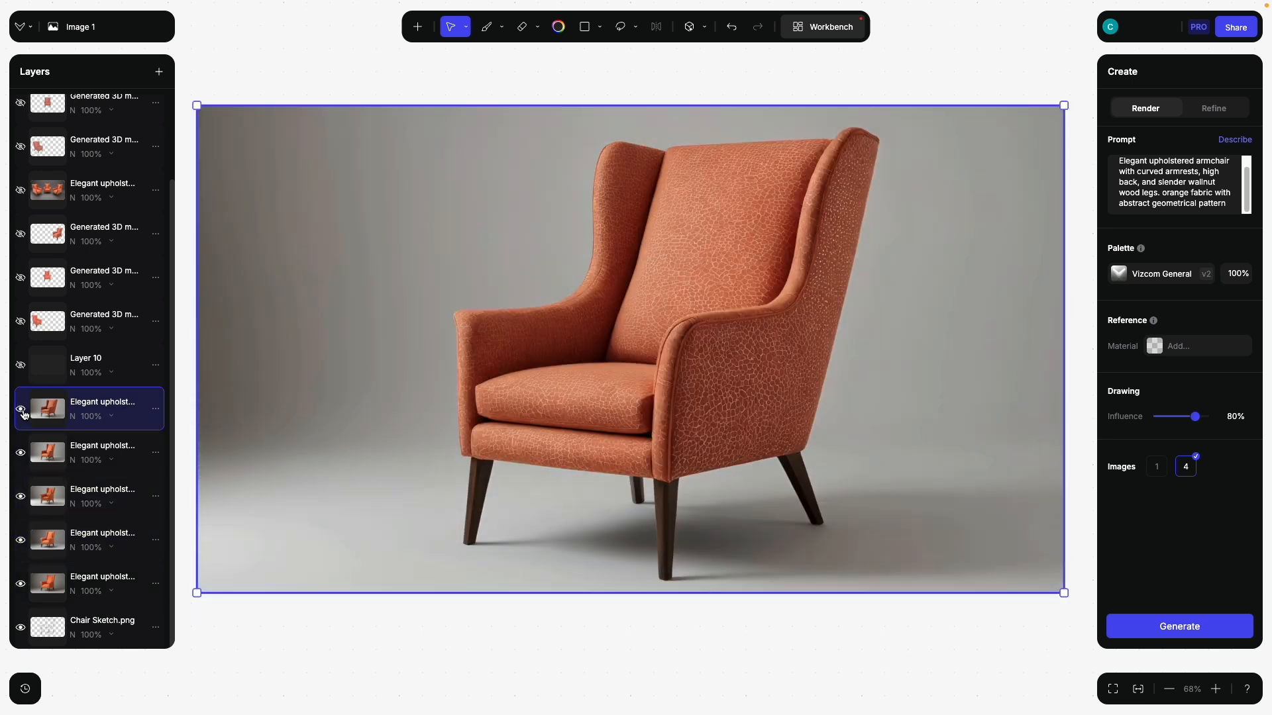
Step: Show Layer 10, the three generated 3D model layers above it, and the three-chair render on top of them
{"action": "left_click", "coordinate": [21, 366]}
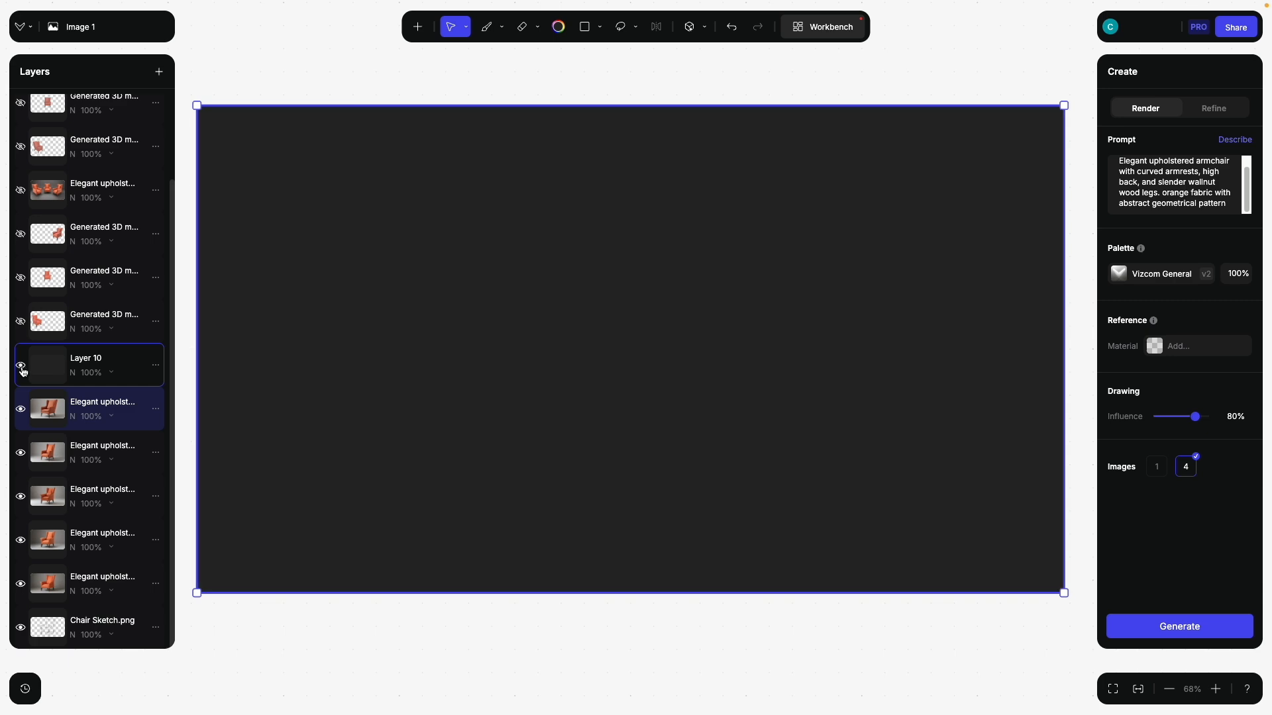
{"action": "left_click", "coordinate": [20, 323]}
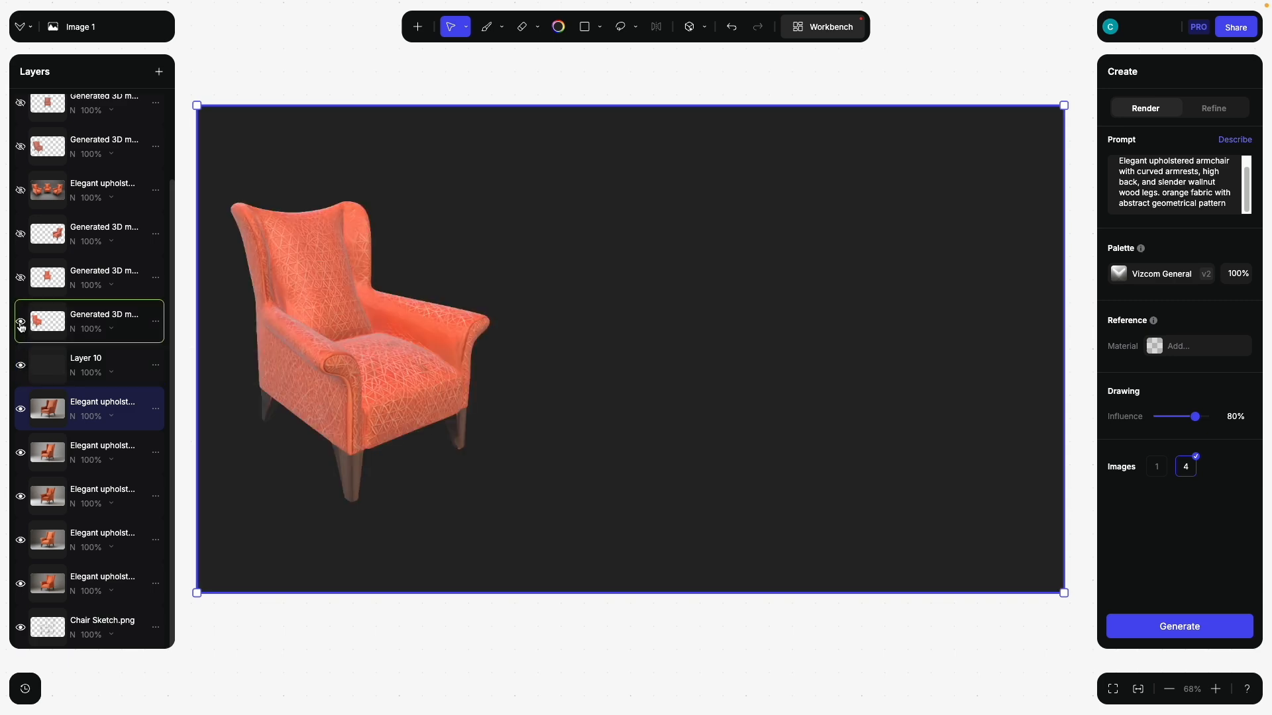
{"action": "left_click", "coordinate": [21, 278]}
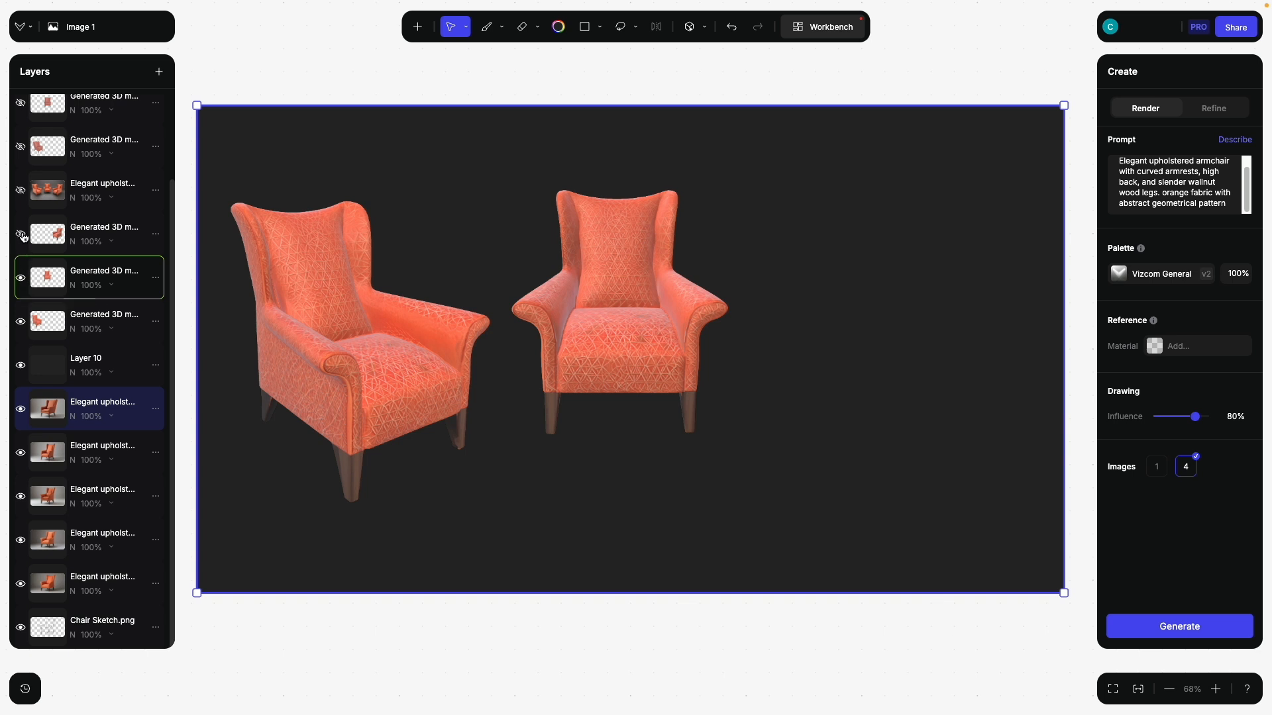
{"action": "left_click", "coordinate": [20, 234]}
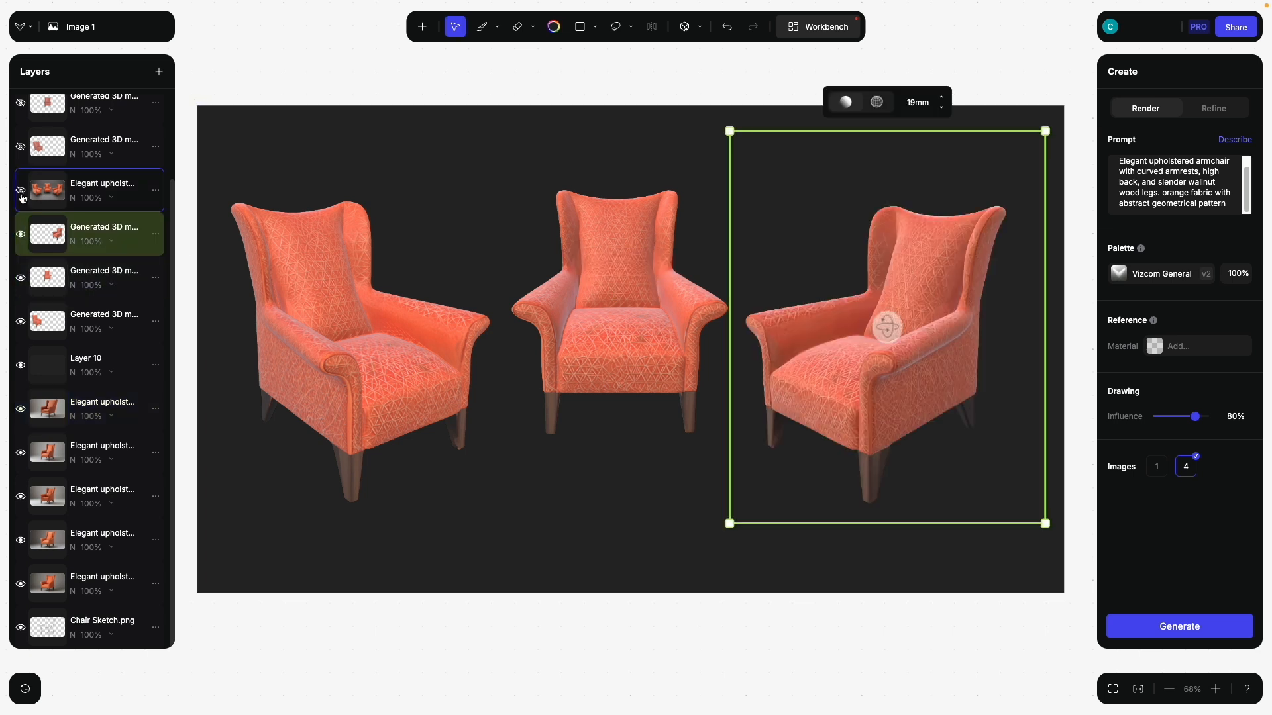
{"action": "left_click", "coordinate": [21, 192]}
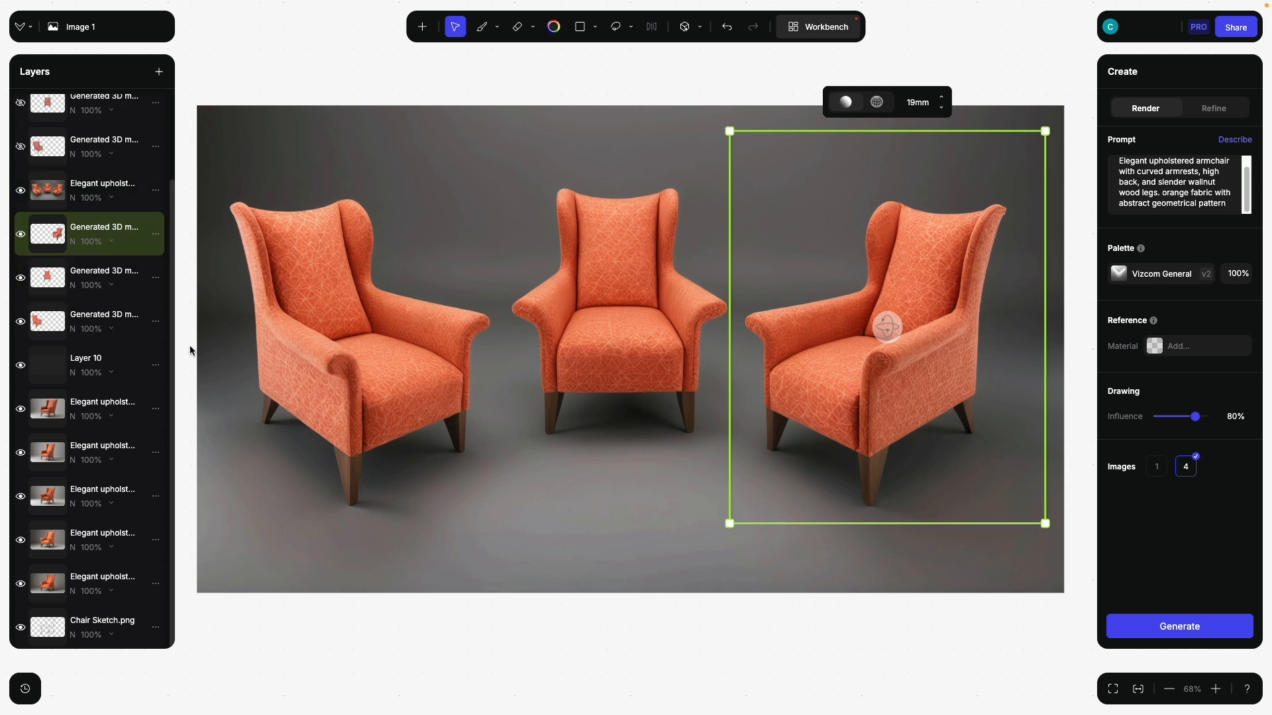
Step: Move Layer 10 above the visible three-chair render, and show the upper three 3D model layers and the topmost render
{"action": "scroll", "coordinate": [44, 247], "scroll_direction": "up", "scroll_amount": 3}
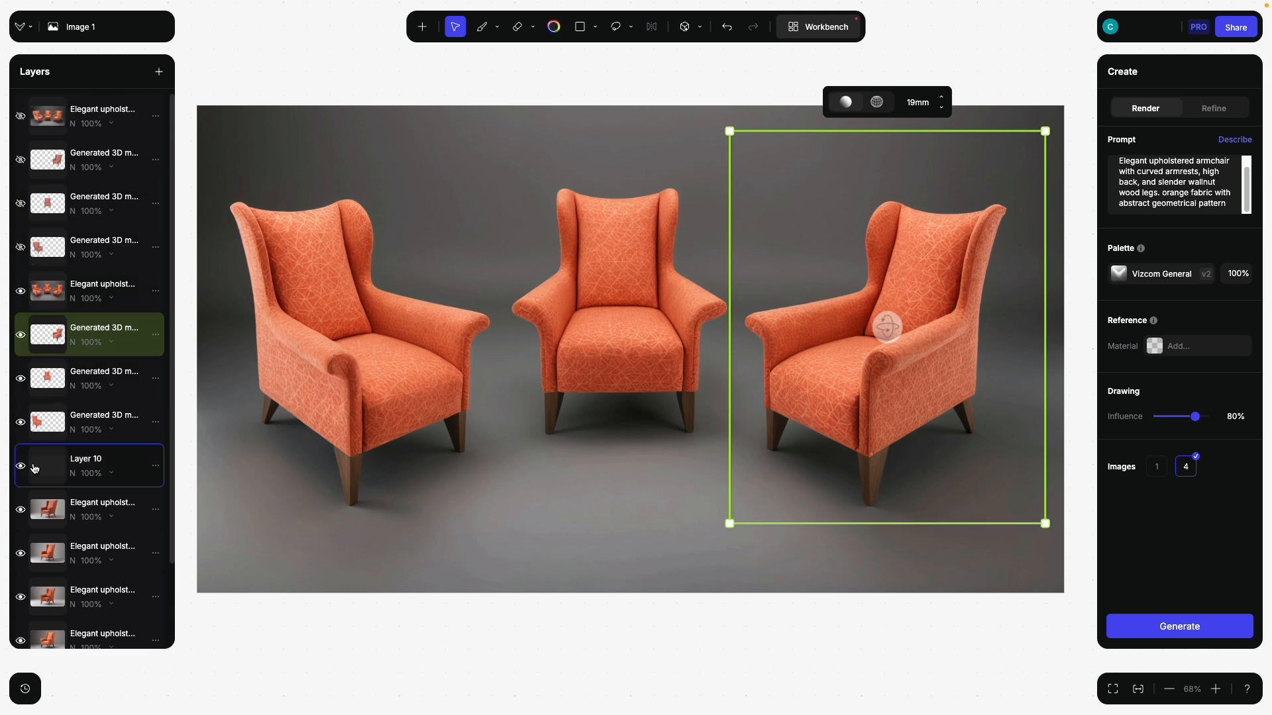
{"action": "left_click_drag", "start_coordinate": [139, 472], "coordinate": [60, 256]}
{"action": "left_click", "coordinate": [21, 247]}
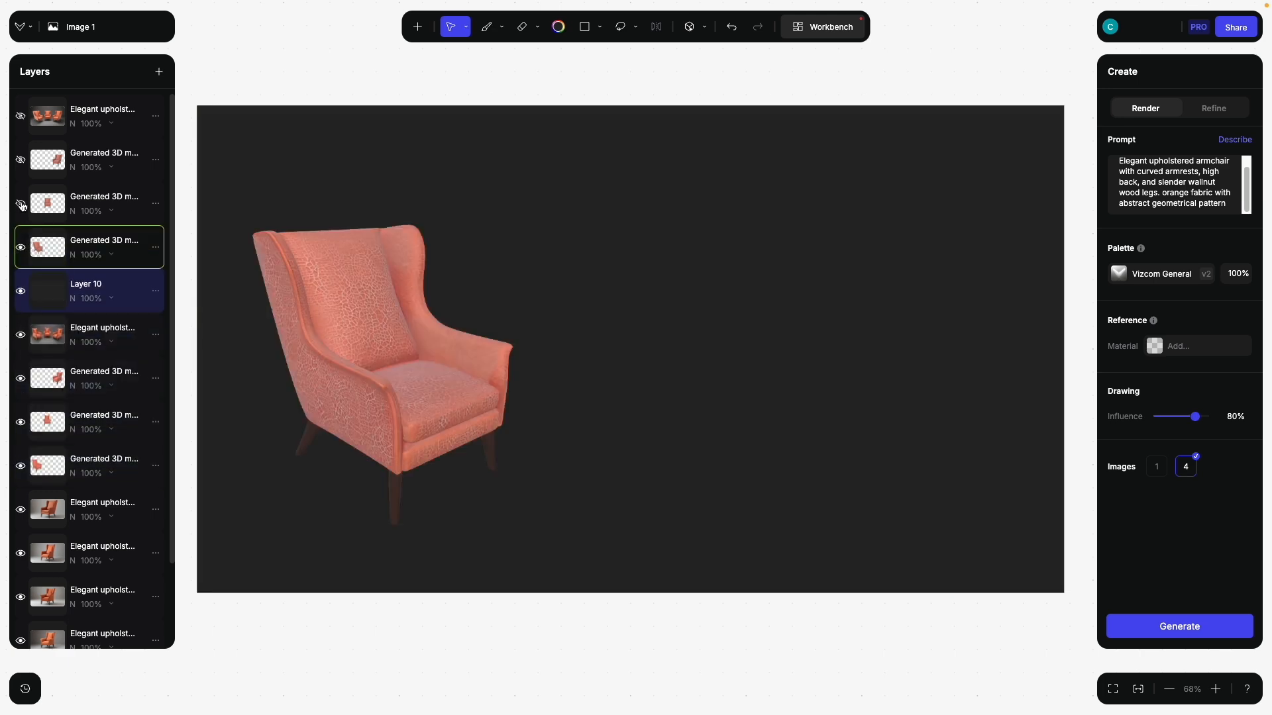
{"action": "left_click", "coordinate": [20, 203]}
{"action": "left_click", "coordinate": [21, 159]}
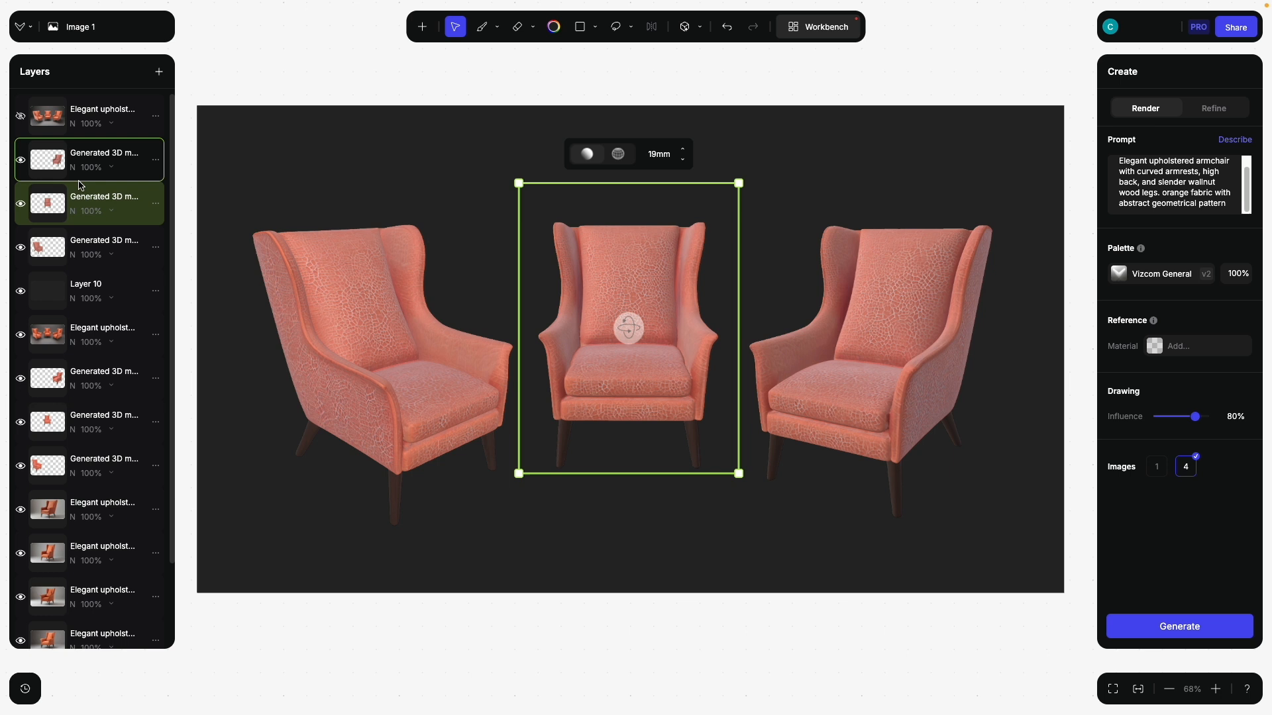
{"action": "left_click", "coordinate": [21, 116]}
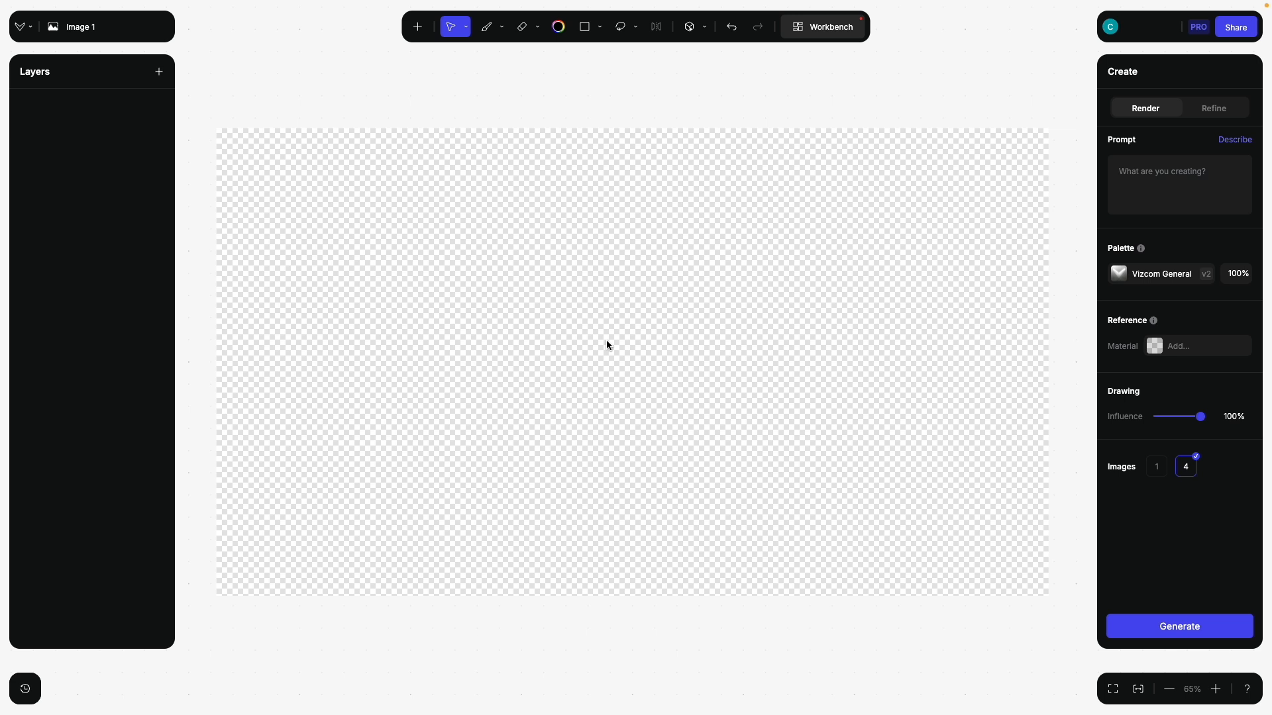
Step: Upload the image Chair Sketch.png from the Desktop folder onto the empty canvas
{"action": "left_click", "coordinate": [417, 27]}
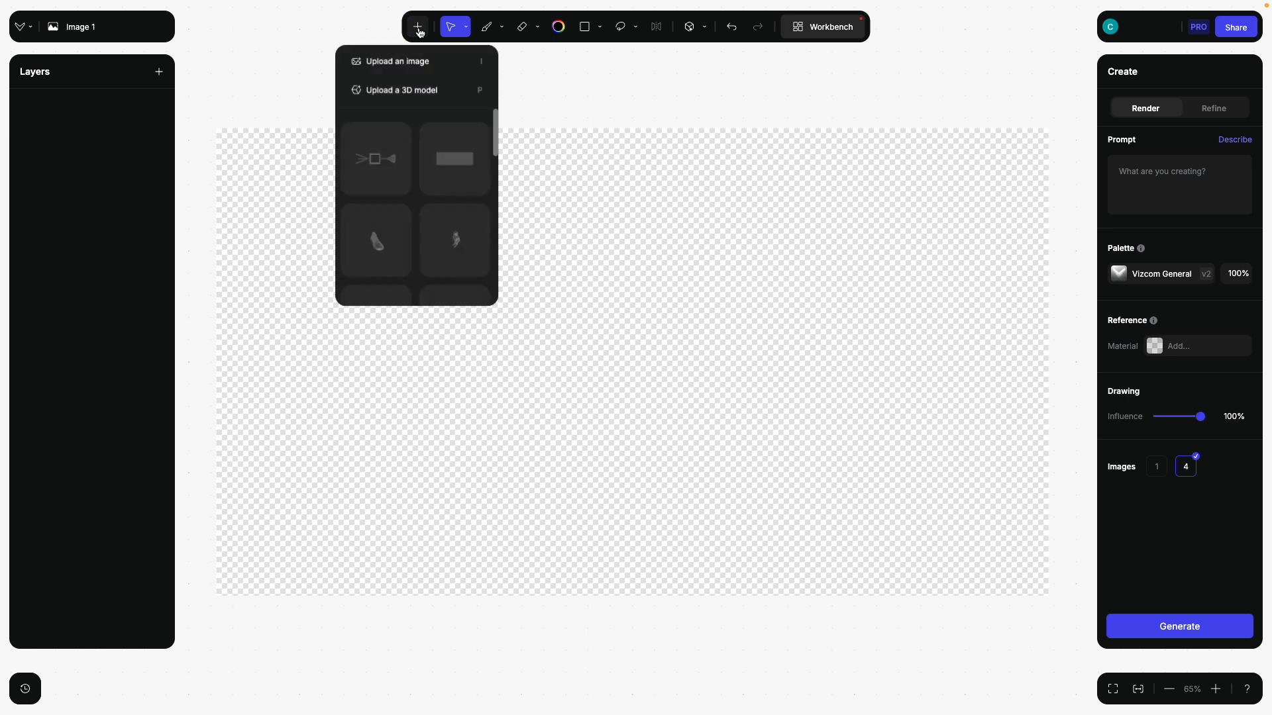
{"action": "left_click", "coordinate": [410, 70]}
{"action": "left_click", "coordinate": [438, 292]}
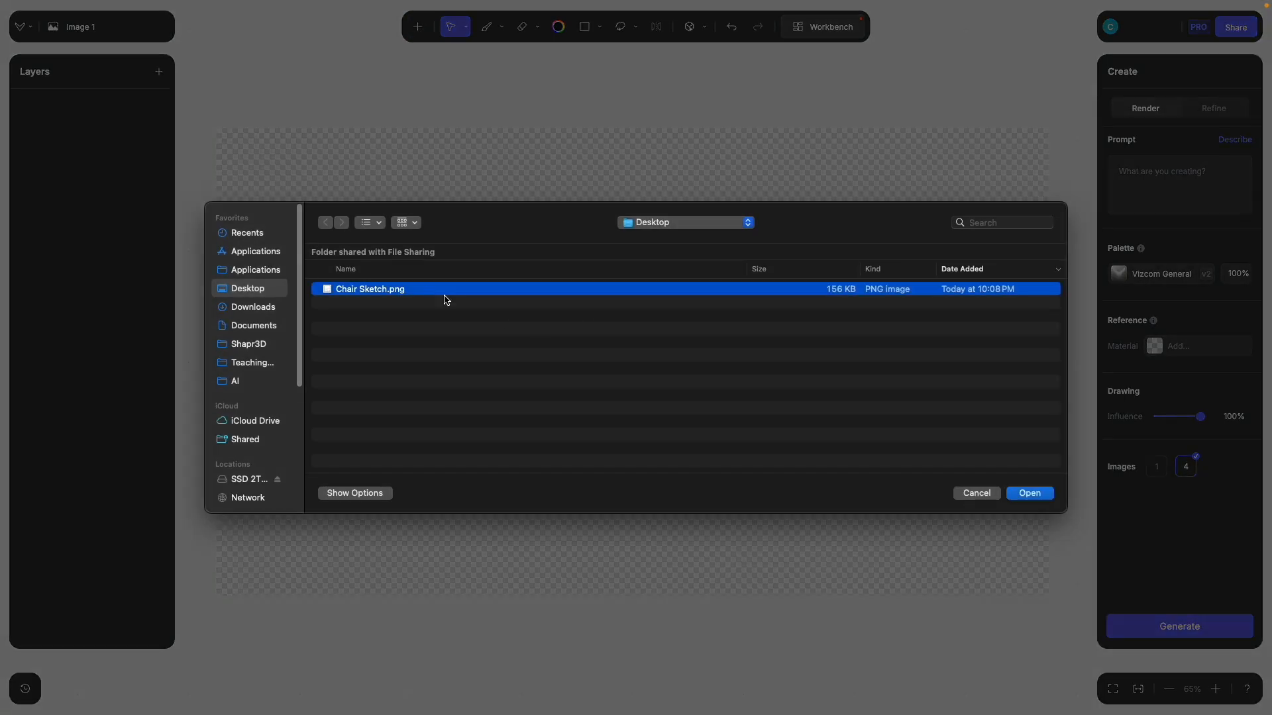
{"action": "left_click", "coordinate": [1028, 493]}
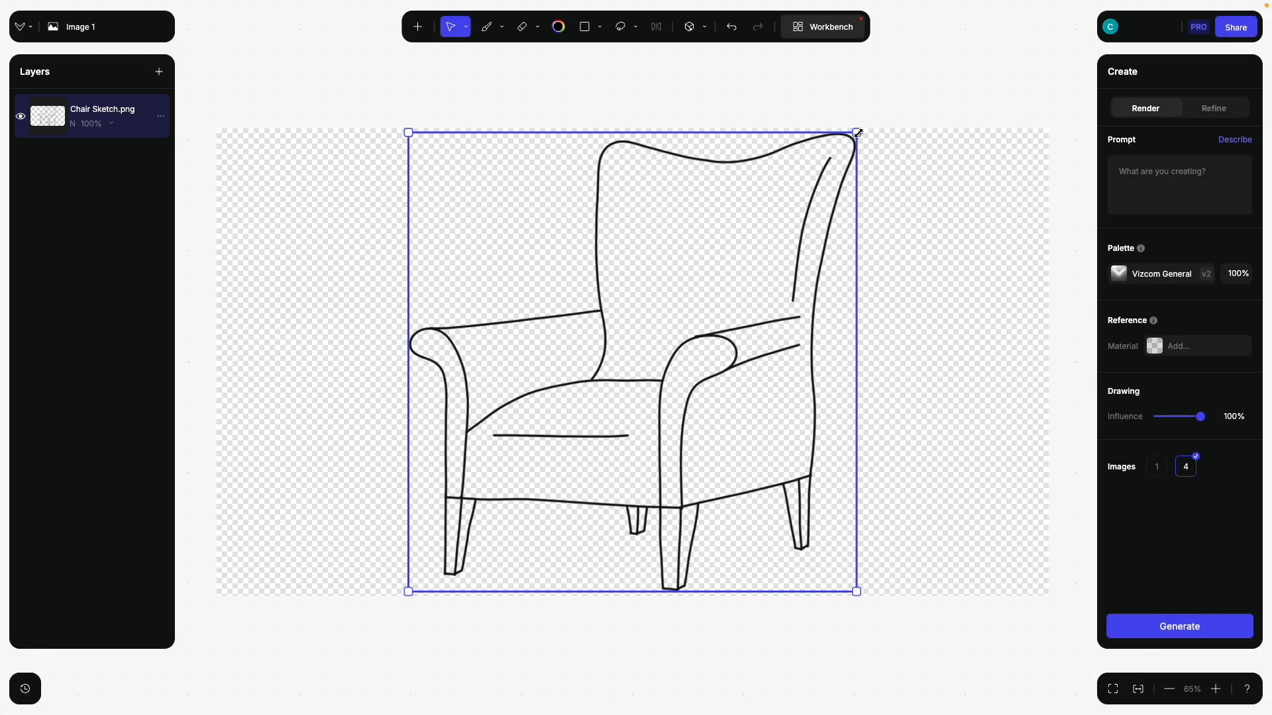
Step: Scale the chair sketch down proportionally from two opposite corners and centre it on the canvas with margin all around
{"action": "mouse_move", "coordinate": [858, 131]}
{"action": "left_mouse_down"}
{"action": "mouse_move", "coordinate": [813, 182]}
{"action": "mouse_move", "coordinate": [822, 175]}
{"action": "left_mouse_up"}
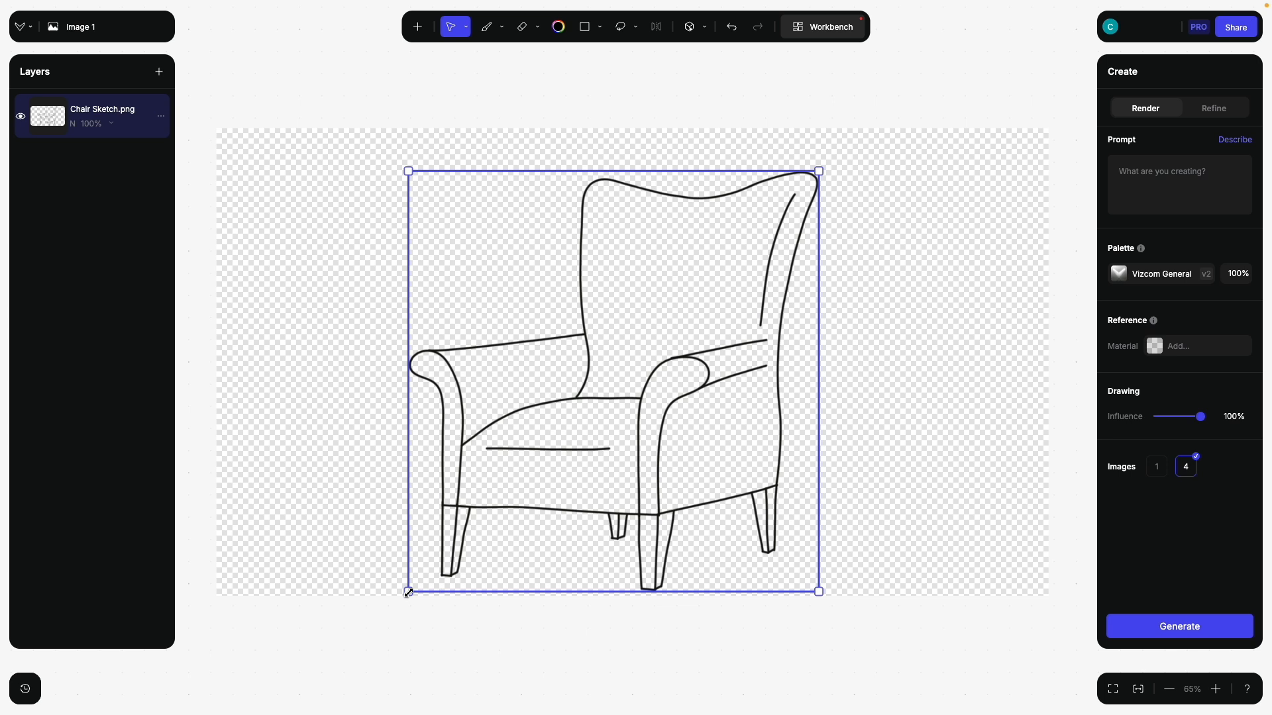
{"action": "left_click_drag", "start_coordinate": [408, 593], "coordinate": [444, 563]}
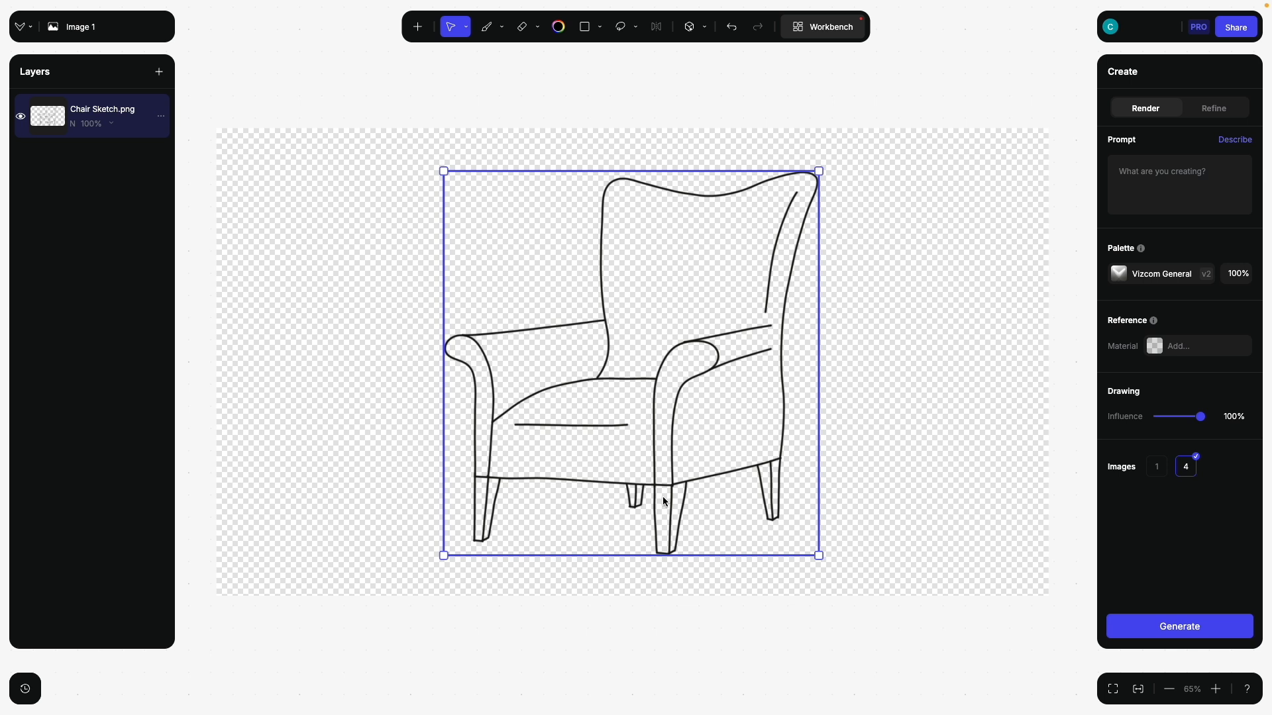
{"action": "left_click_drag", "start_coordinate": [673, 189], "coordinate": [672, 185]}
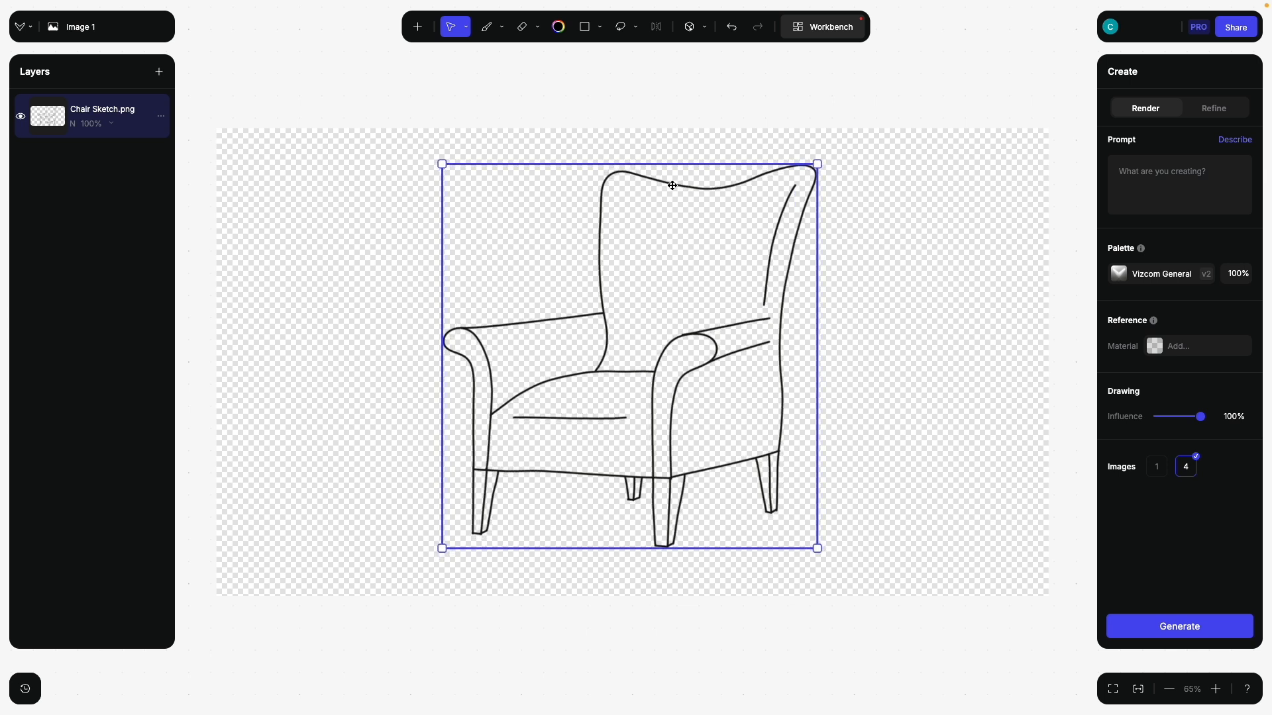
Step: Have Describe write a prompt from the sketch three times, and generate four renders from the last version
{"action": "left_click", "coordinate": [1236, 140]}
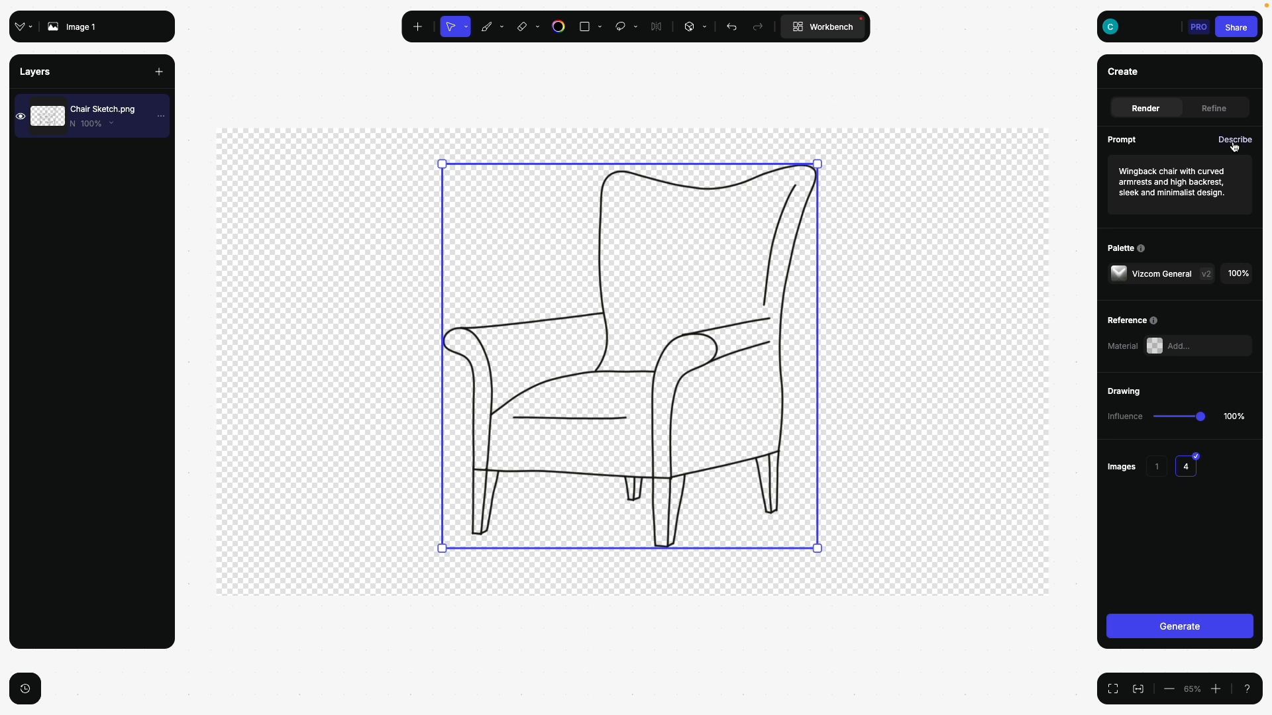
{"action": "left_click", "coordinate": [1234, 147]}
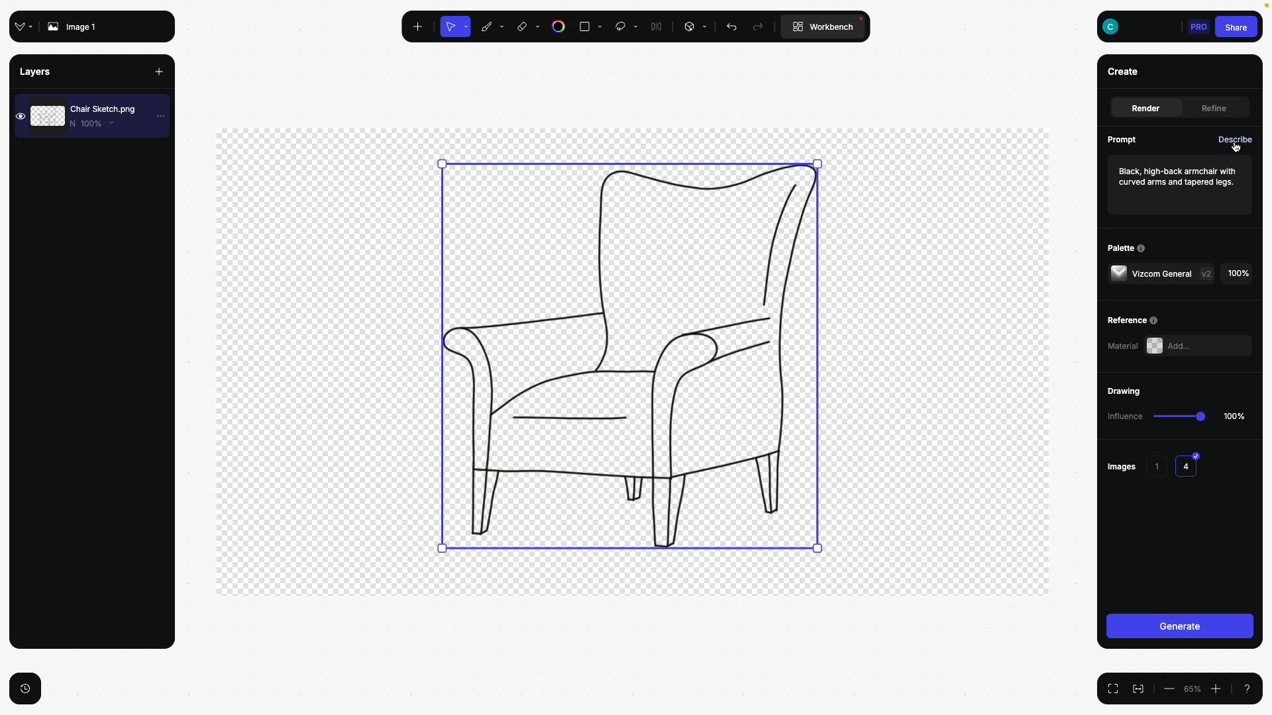
{"action": "left_click", "coordinate": [1235, 145]}
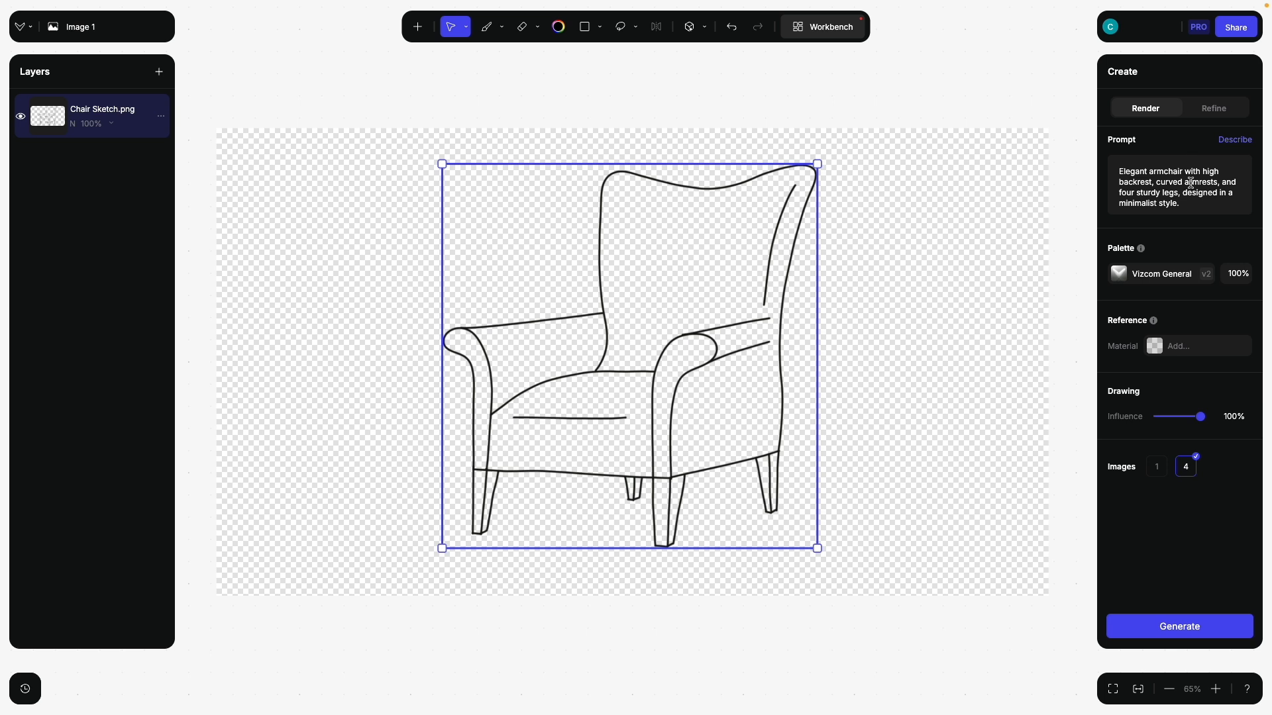
{"action": "left_click", "coordinate": [1184, 629]}
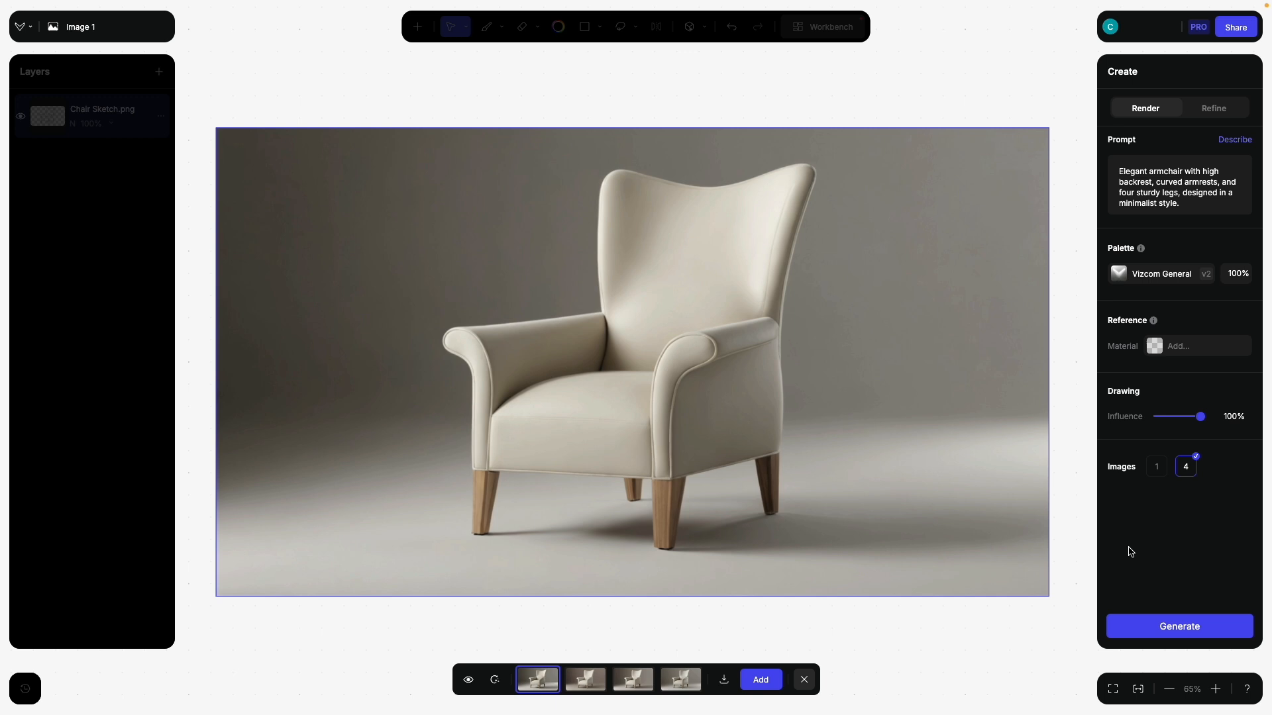
Step: Browse the generated cream armchair variations and return to the first one
{"action": "left_click", "coordinate": [602, 681]}
{"action": "key", "text": "Right"}
{"action": "key", "text": "Right"}
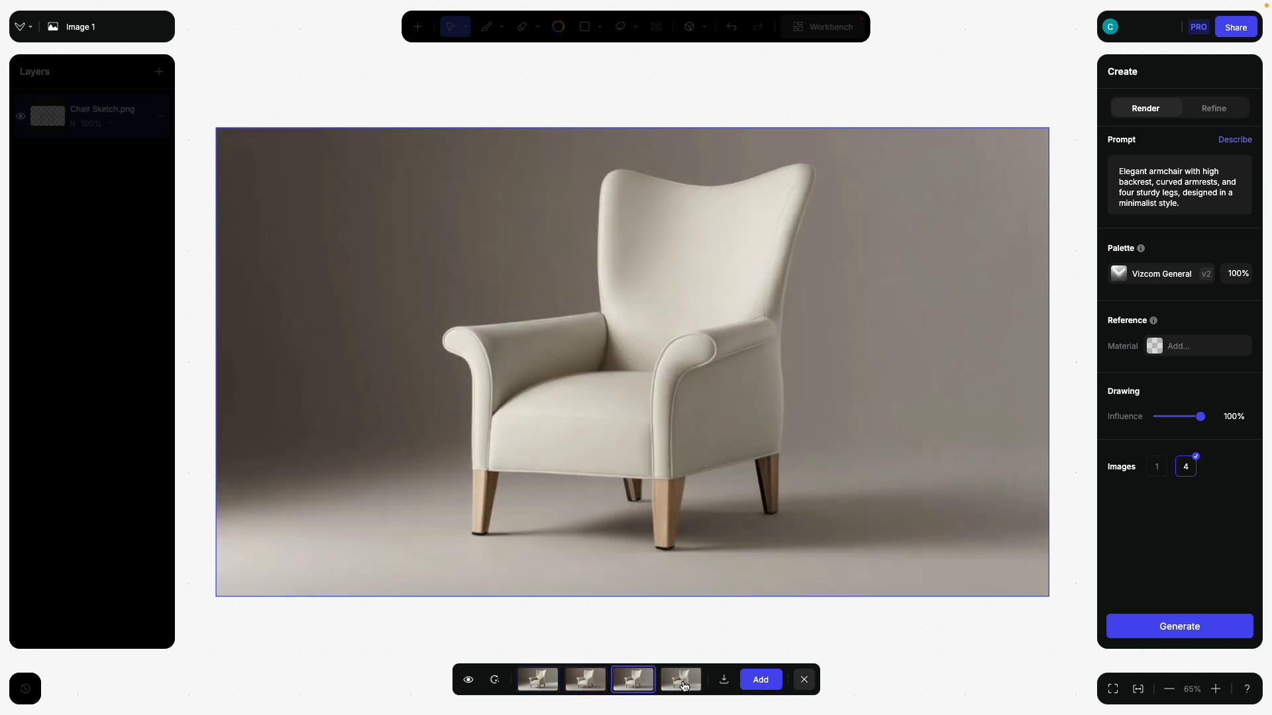
{"action": "left_click", "coordinate": [537, 679]}
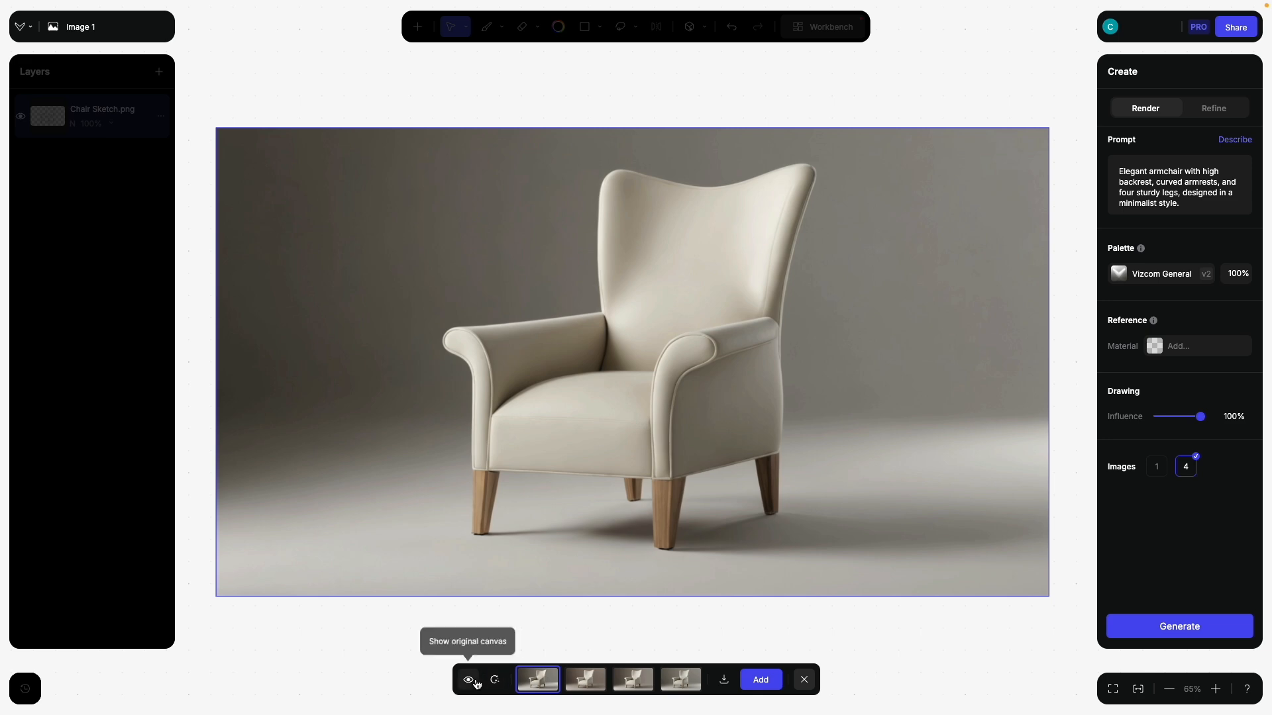
Step: Compare the first render repeatedly with the original canvas, and exit the generation preview without adding a result
{"action": "left_click", "coordinate": [469, 680]}
{"action": "left_click", "coordinate": [469, 681]}
{"action": "left_click", "coordinate": [468, 681]}
{"action": "left_click", "coordinate": [468, 681]}
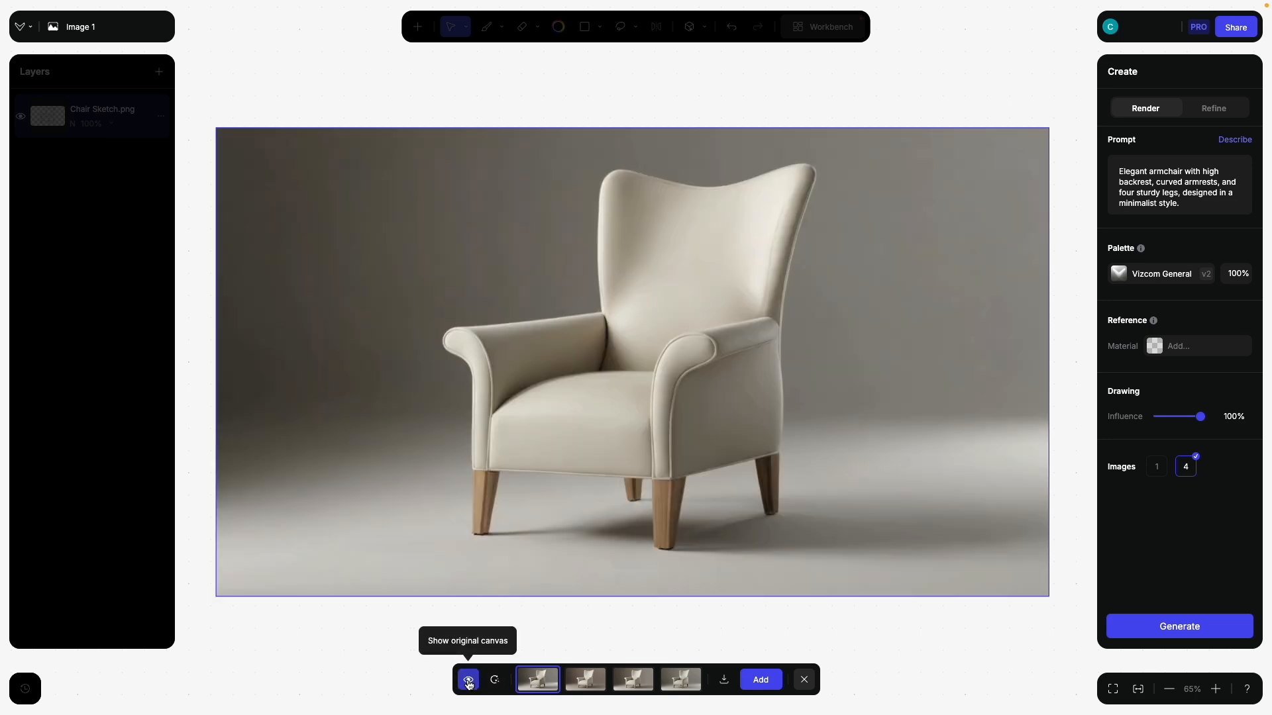
{"action": "left_click", "coordinate": [469, 681]}
{"action": "left_click", "coordinate": [468, 681]}
{"action": "left_click", "coordinate": [468, 683]}
{"action": "left_click", "coordinate": [468, 682]}
{"action": "left_click", "coordinate": [468, 682]}
{"action": "left_click", "coordinate": [468, 682]}
{"action": "left_click", "coordinate": [469, 682]}
{"action": "left_click", "coordinate": [469, 682]}
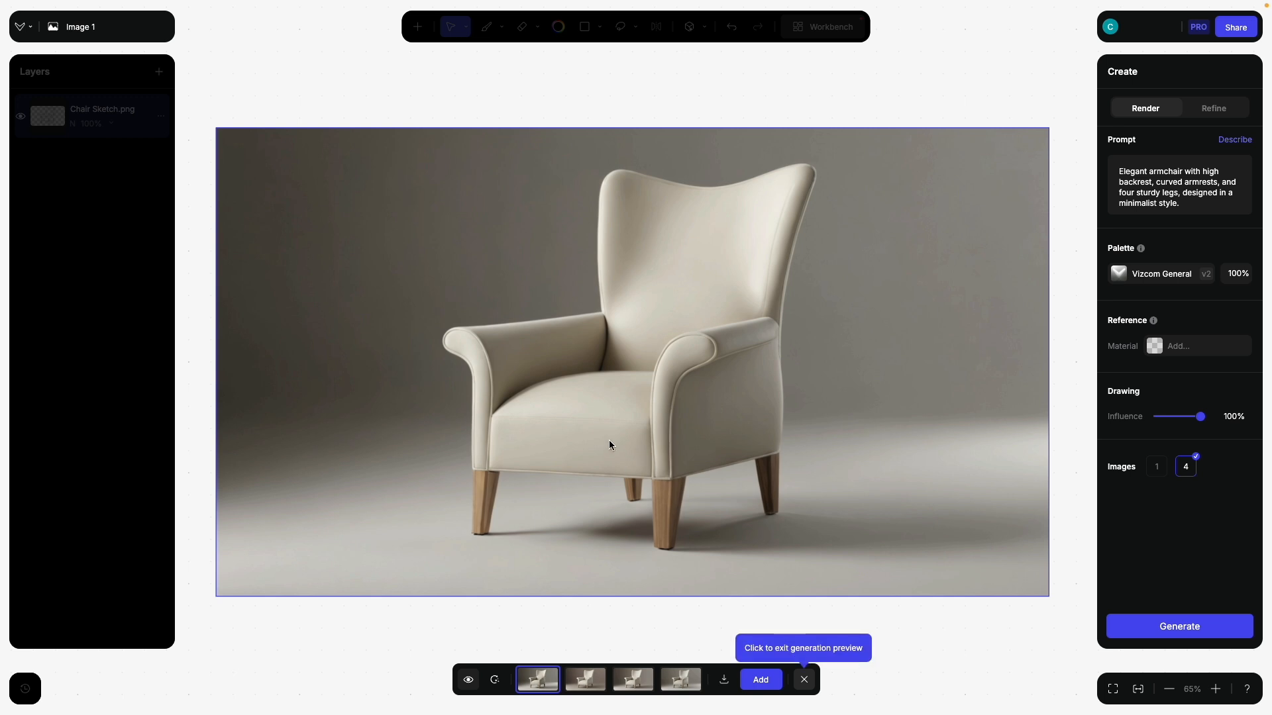
{"action": "left_click", "coordinate": [805, 682]}
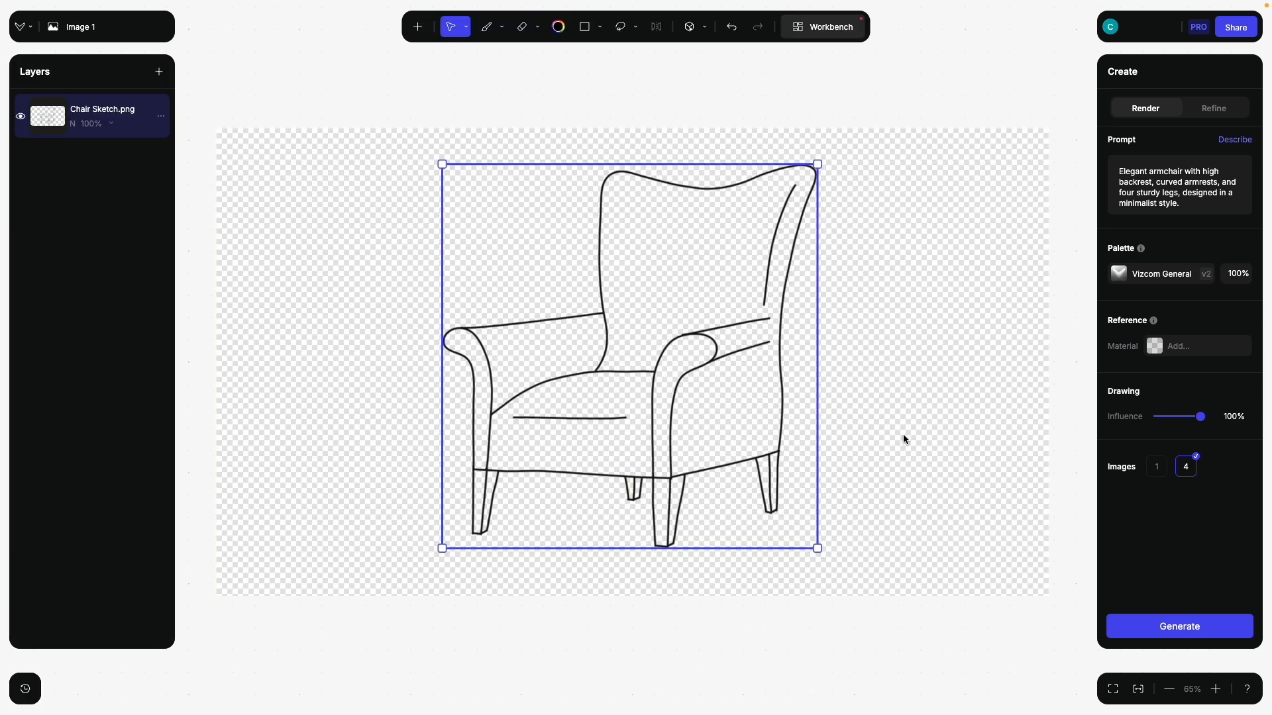
Step: Replace the prompt with "Elegant upholstered armchair with curved armrests, high back, and slender wallnut wood legs. orange fabric with abstract geometrical pattern"
{"action": "left_click_drag", "start_coordinate": [1183, 204], "coordinate": [1100, 159]}
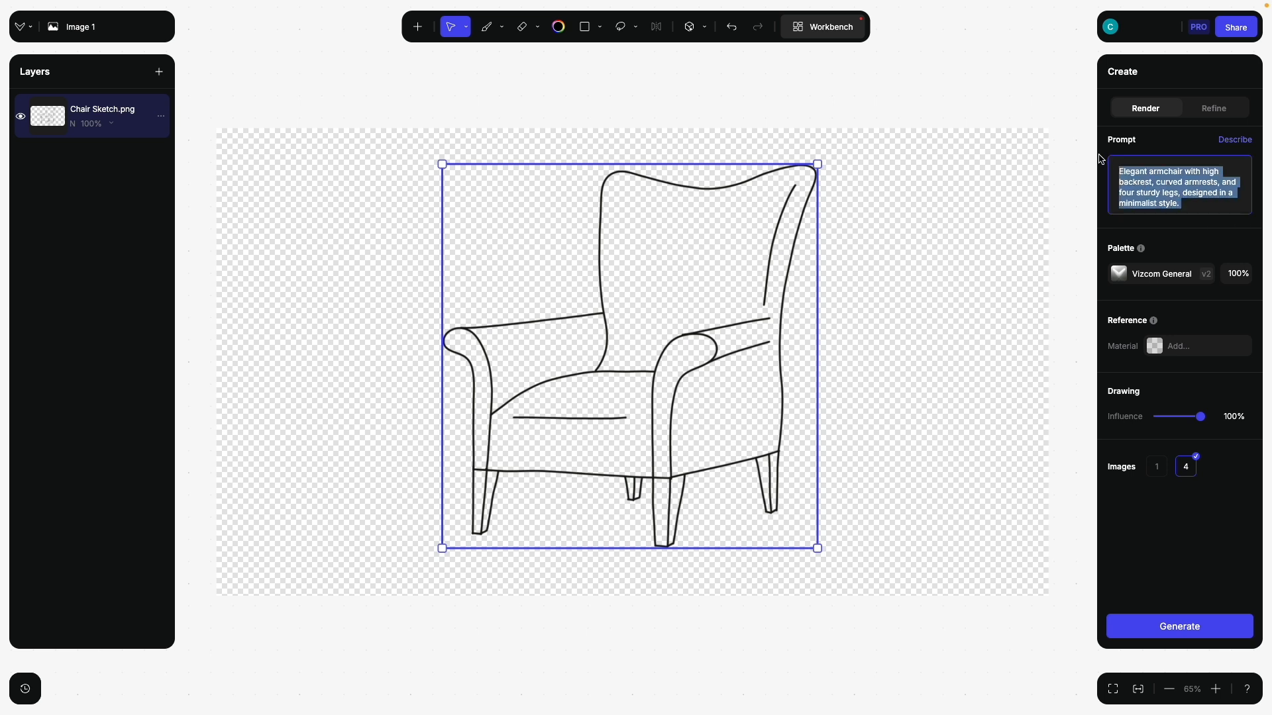
{"action": "key", "text": "BackSpace"}
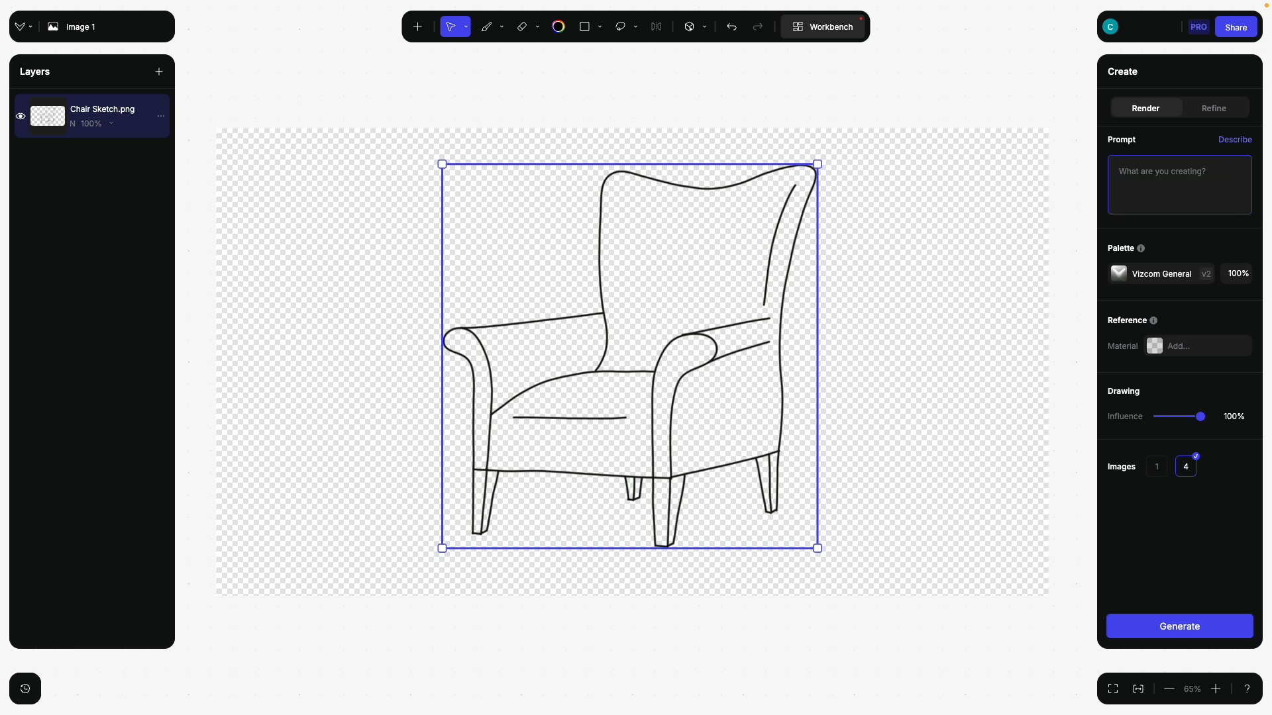
{"action": "type", "text": "Elegant upholstered armchair with curved armrests, high back, and slender wallnut wood legs. orange fabric with abstract geometrical pattern"}
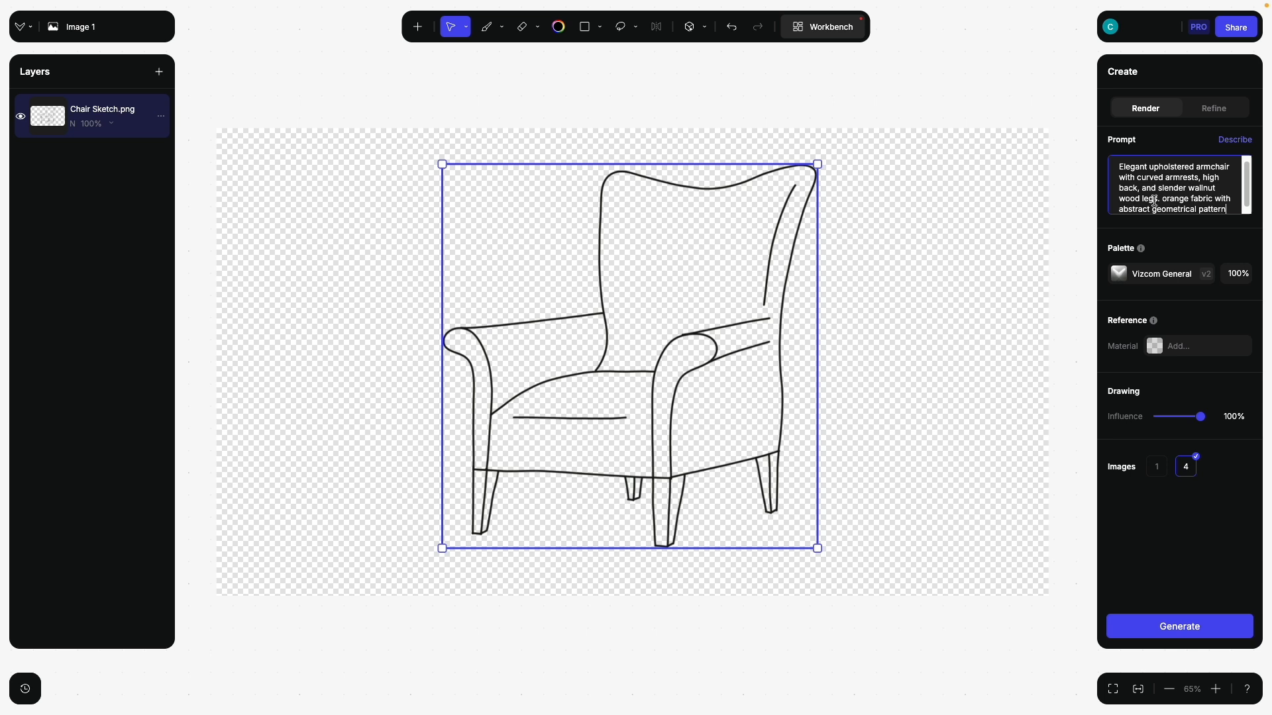
{"action": "left_click_drag", "start_coordinate": [1188, 188], "coordinate": [1151, 200]}
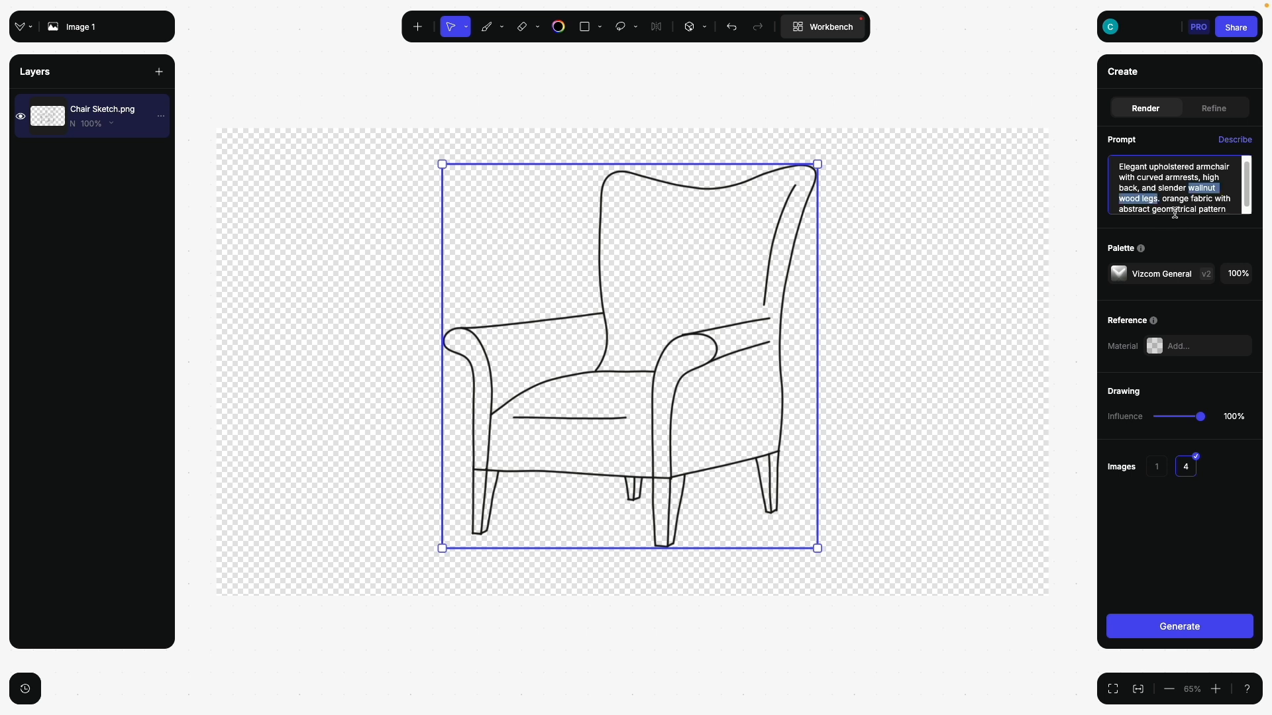
{"action": "left_click", "coordinate": [1174, 204]}
{"action": "left_click_drag", "start_coordinate": [1164, 200], "coordinate": [1226, 207]}
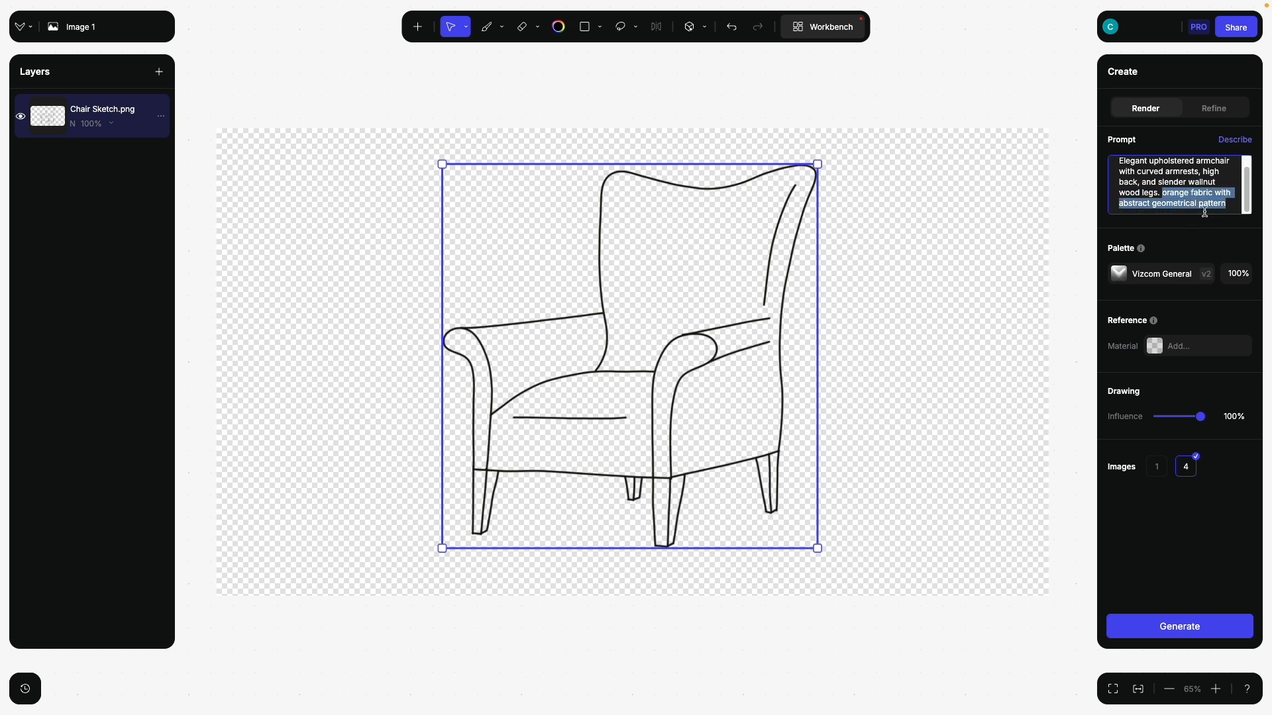
{"action": "left_click", "coordinate": [1226, 205]}
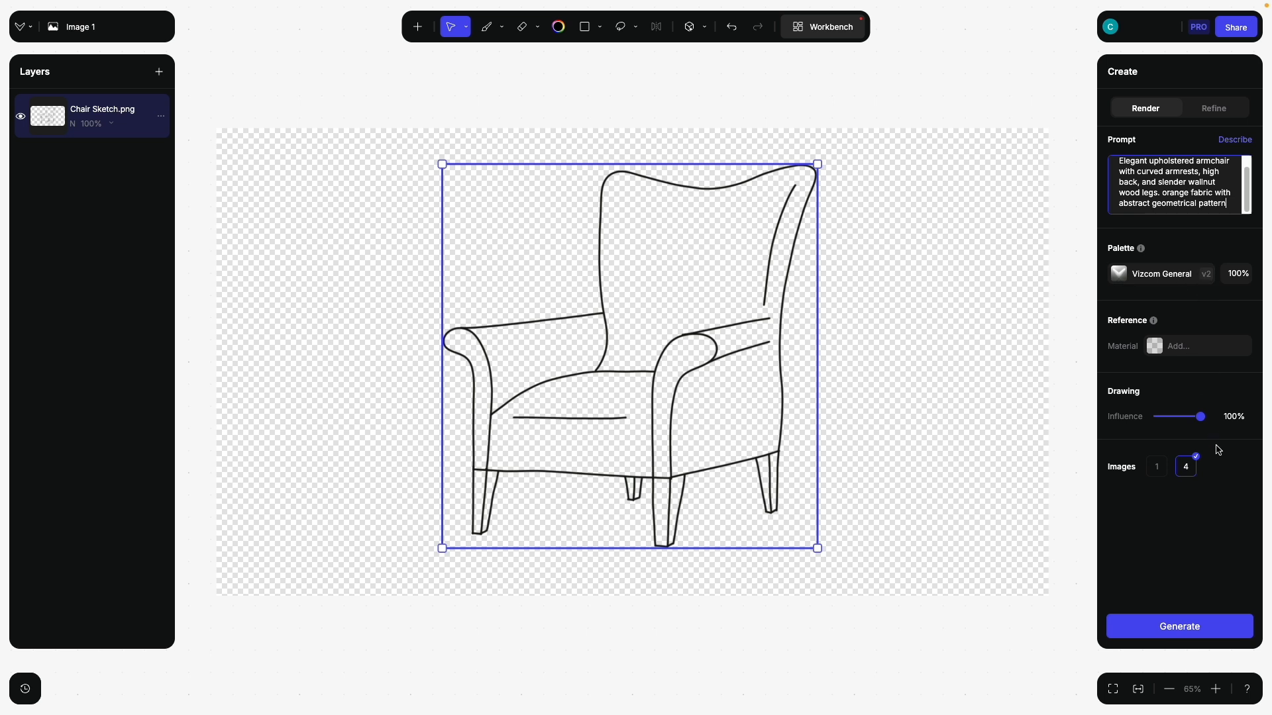
Step: Generate four renders from the orange-fabric prompt at 100% drawing influence, compare them, and add the first one as a layer
{"action": "left_click", "coordinate": [1204, 632]}
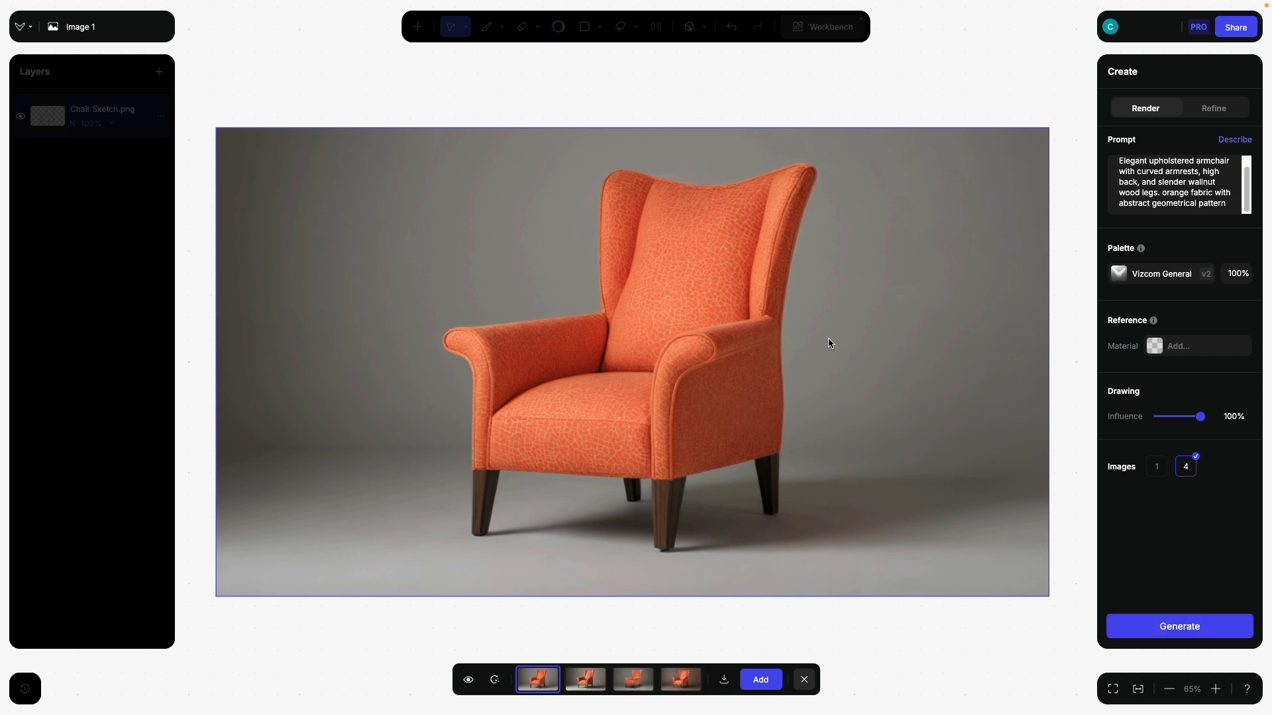
{"action": "left_click", "coordinate": [585, 682]}
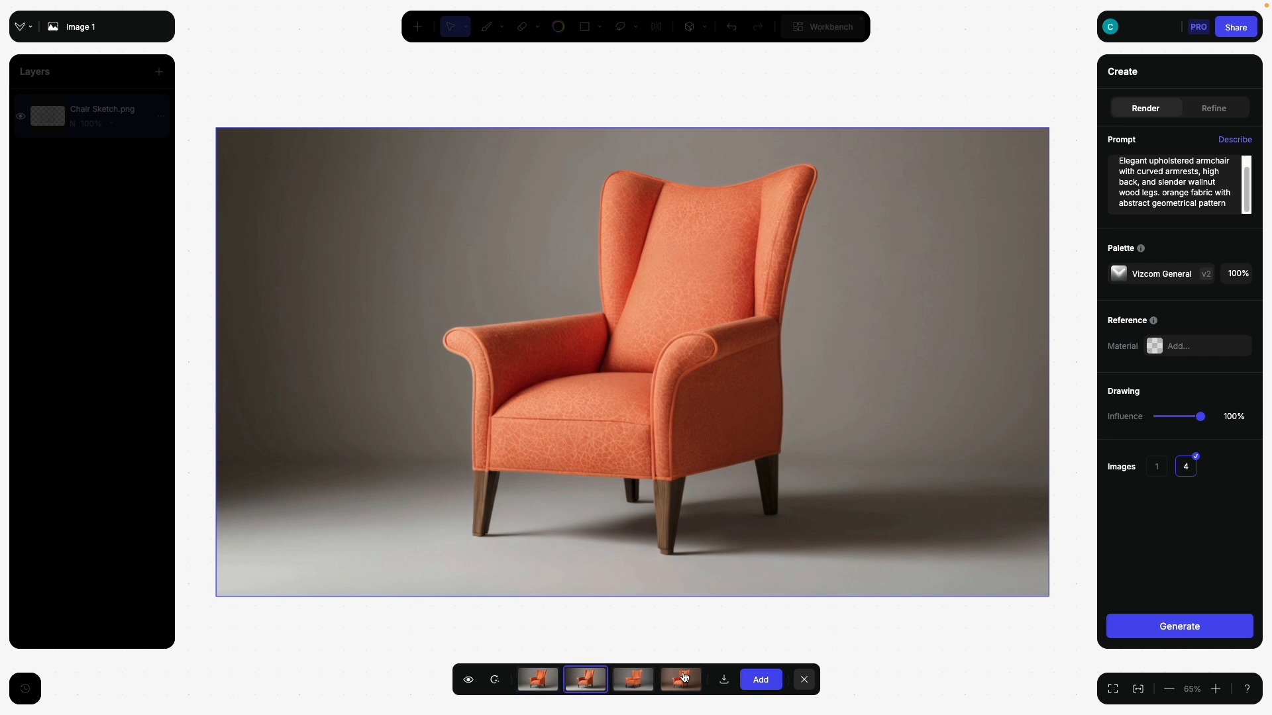
{"action": "left_click", "coordinate": [636, 684]}
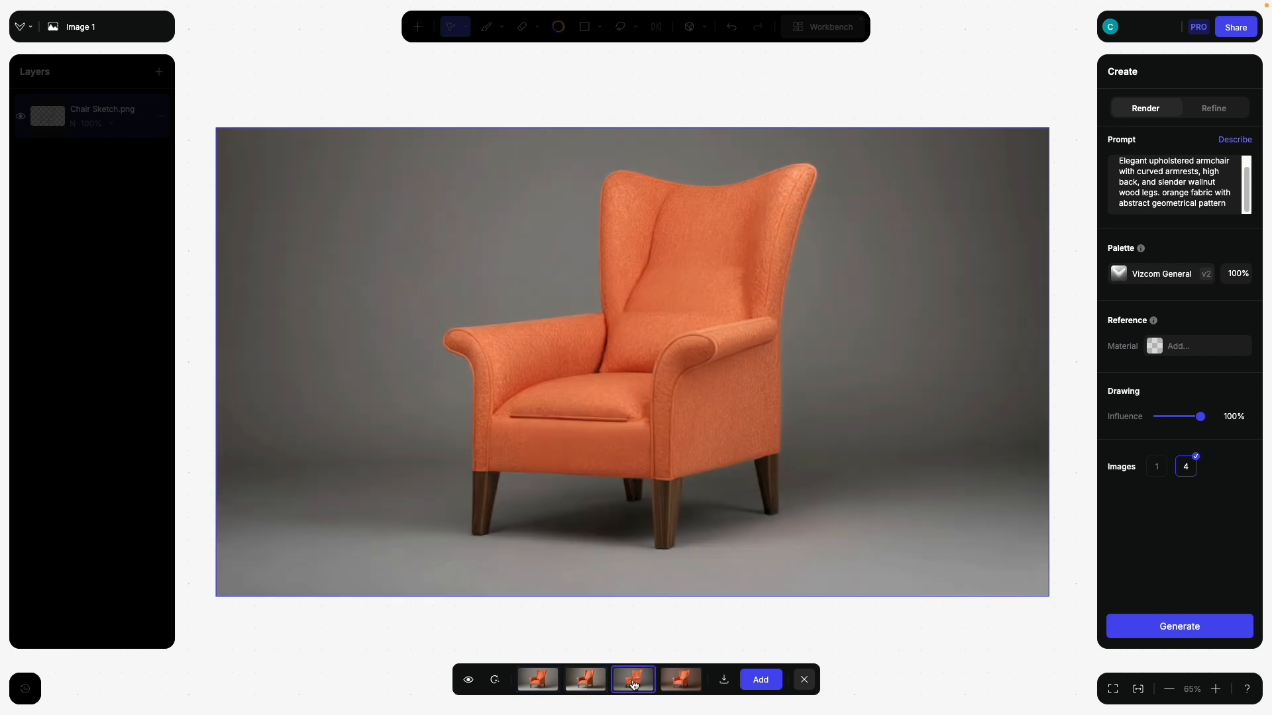
{"action": "left_click", "coordinate": [694, 683]}
{"action": "left_click", "coordinate": [535, 684]}
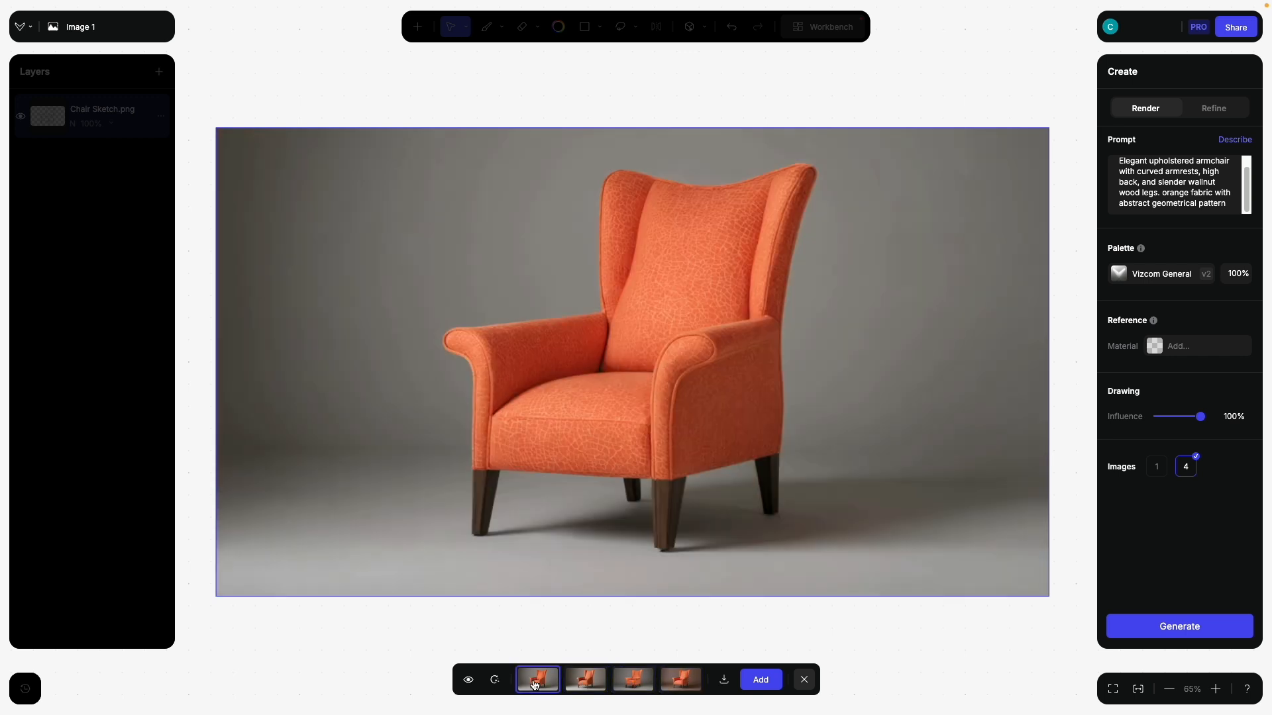
{"action": "left_click", "coordinate": [681, 684]}
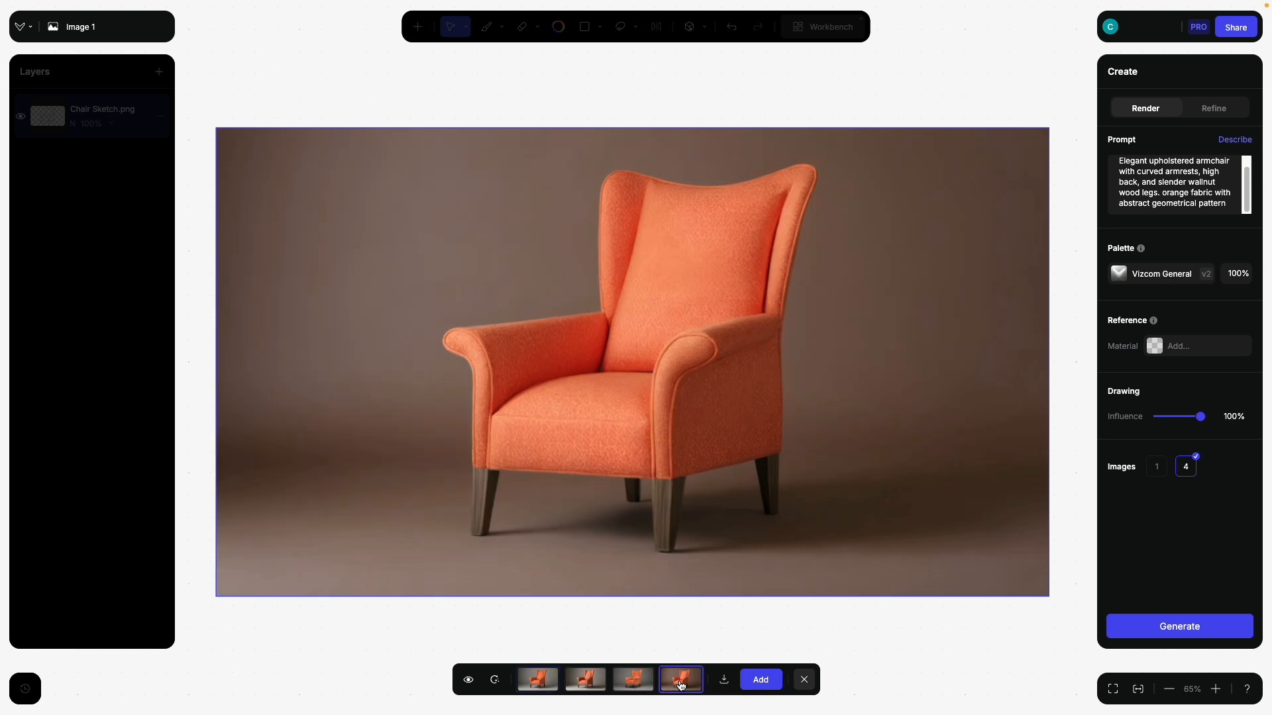
{"action": "left_click", "coordinate": [536, 685]}
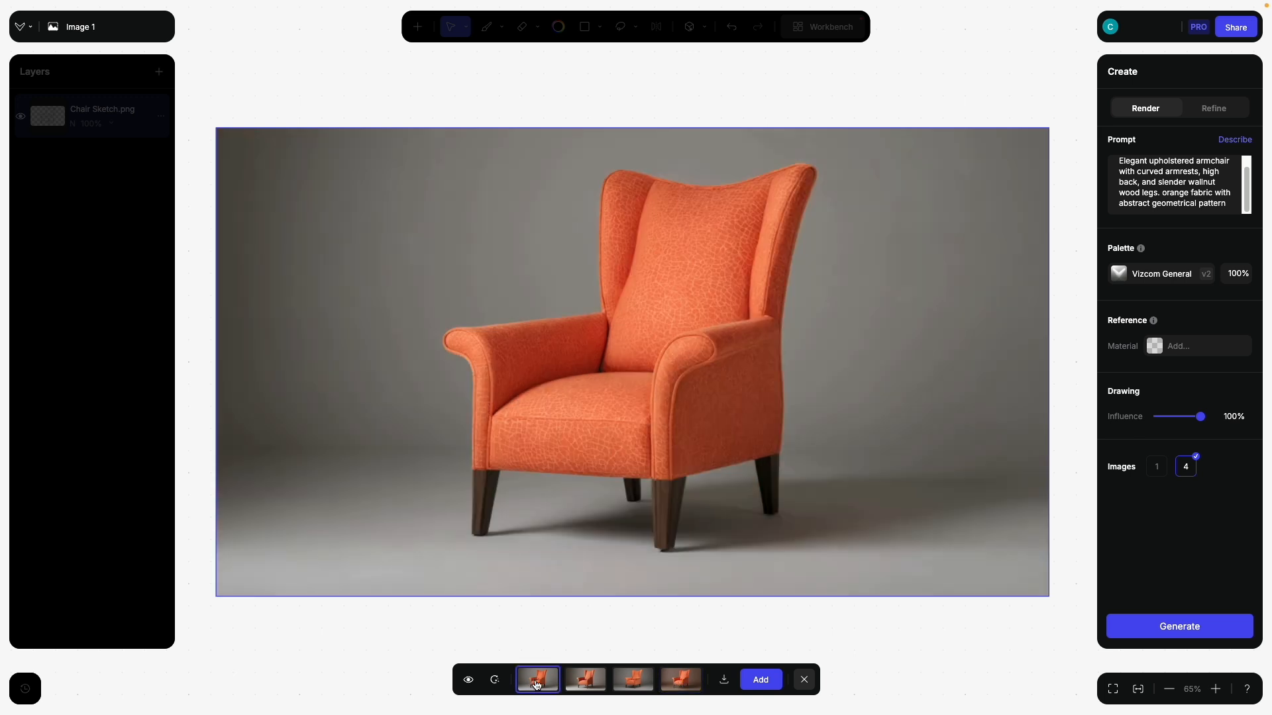
{"action": "left_click", "coordinate": [764, 687]}
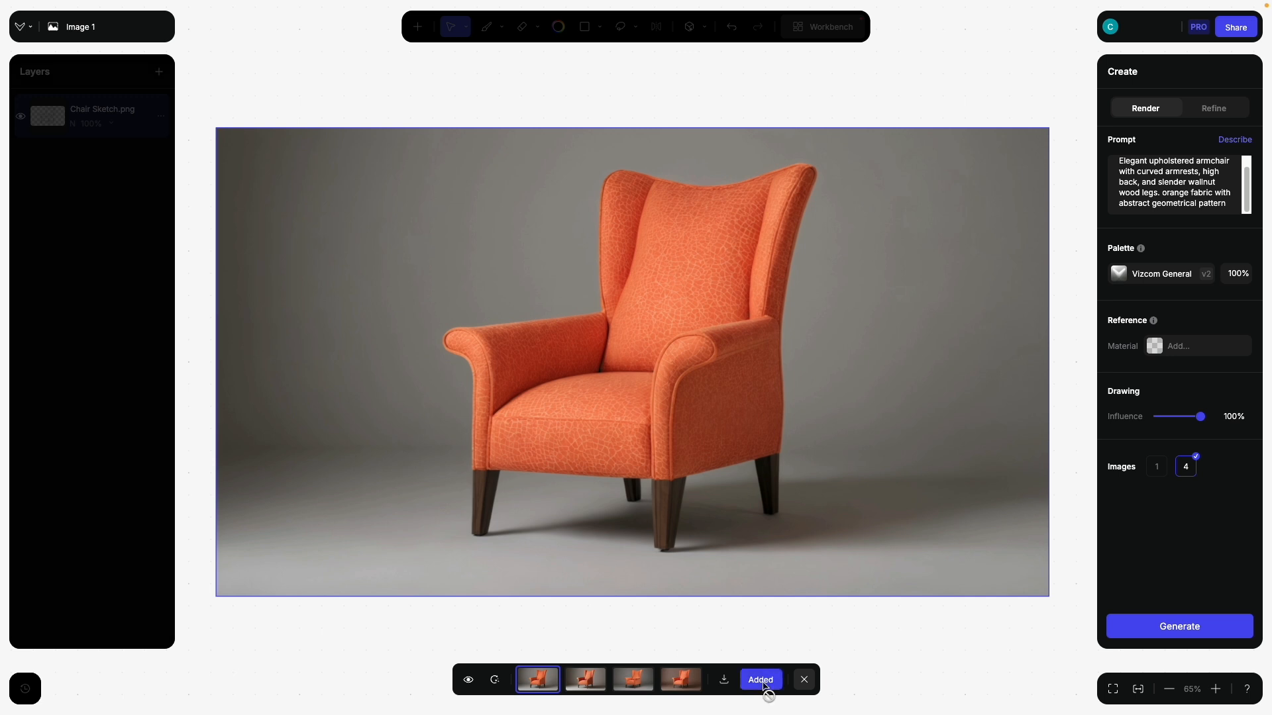
Step: Set the drawing influence to 80% and regenerate the four chair renders
{"action": "left_click", "coordinate": [1244, 422]}
{"action": "type", "text": "80"}
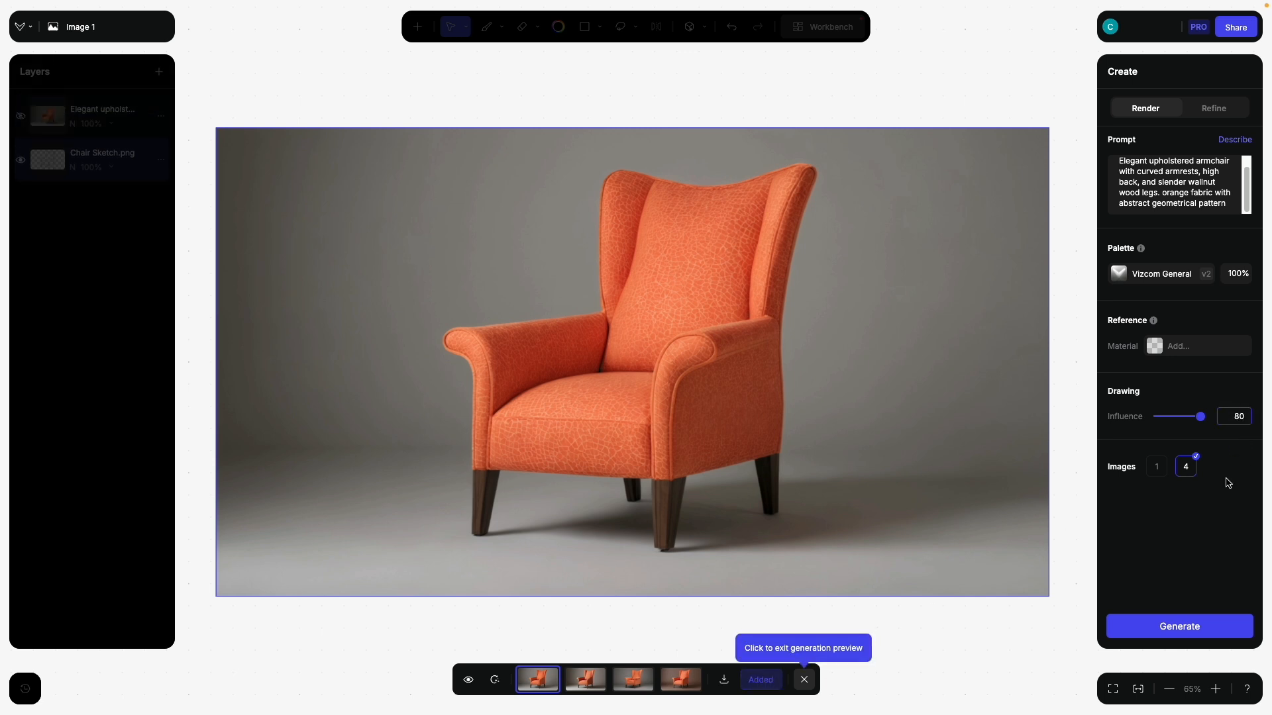
{"action": "left_click", "coordinate": [1187, 514]}
{"action": "left_click", "coordinate": [494, 681]}
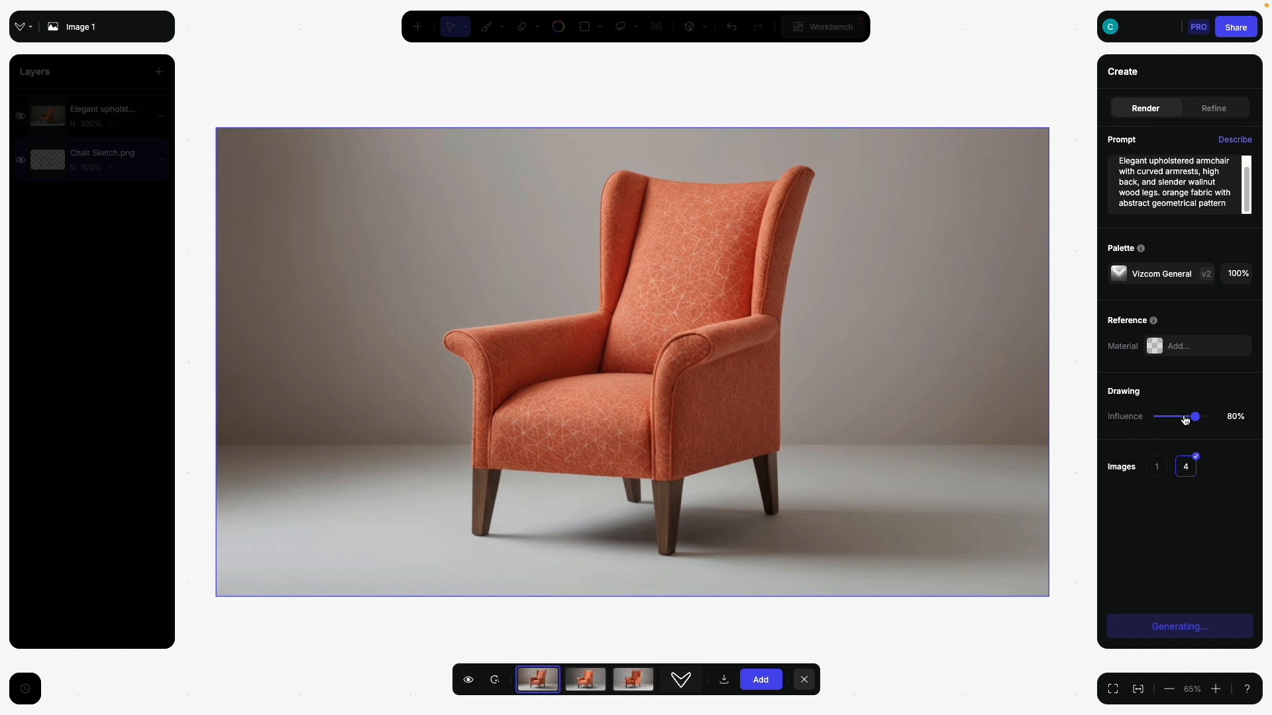
Step: Compare the four renders made at 80% influence and add the second one as a layer
{"action": "left_click", "coordinate": [584, 680]}
{"action": "left_click", "coordinate": [627, 680]}
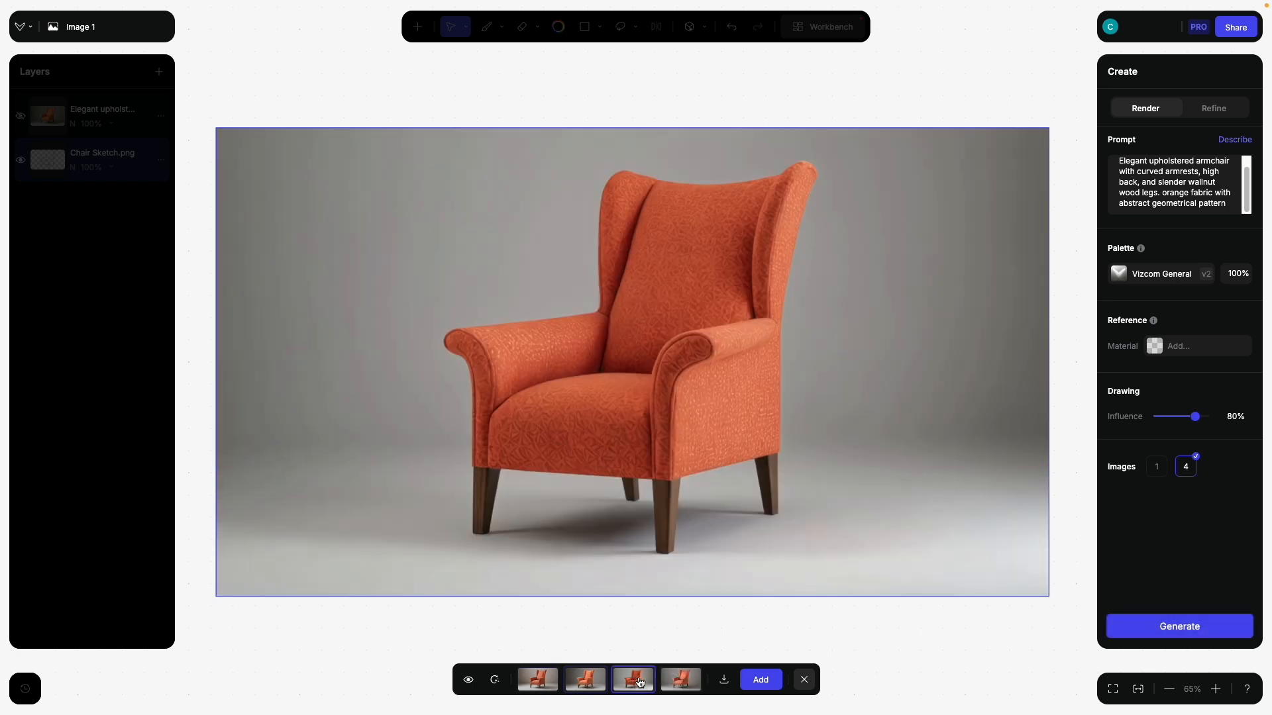
{"action": "left_click", "coordinate": [686, 681]}
{"action": "left_click", "coordinate": [543, 682]}
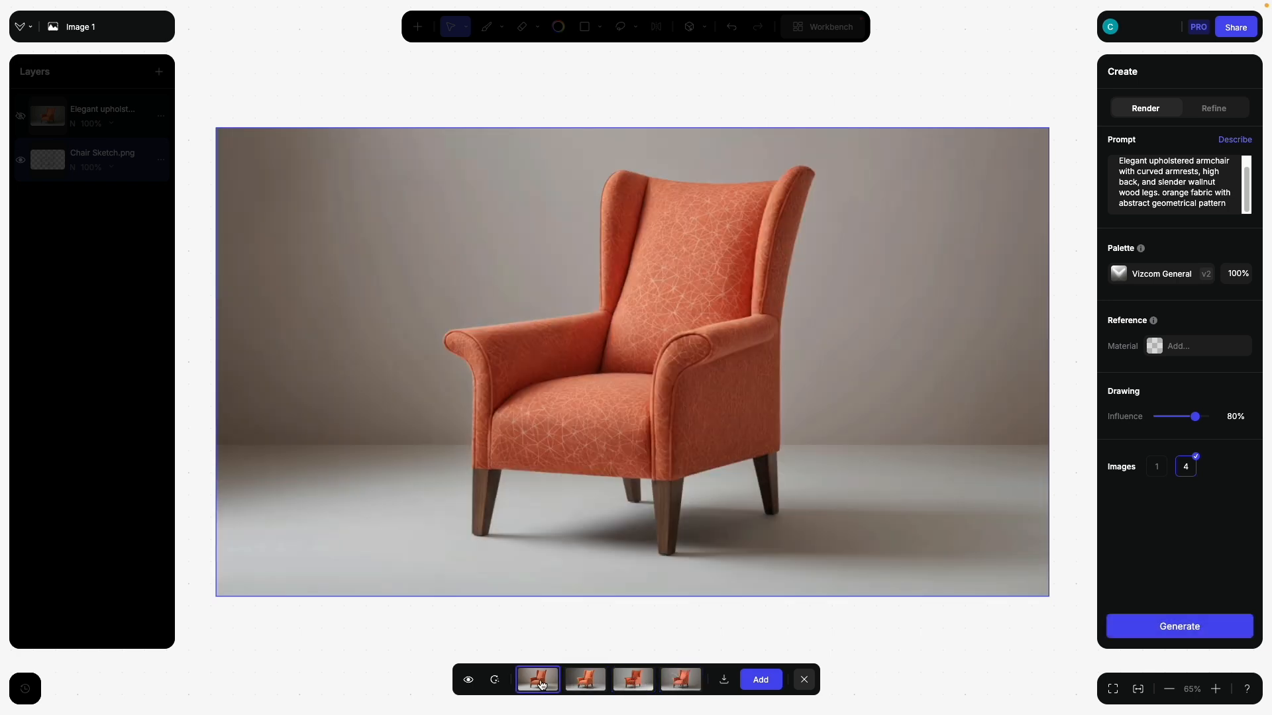
{"action": "left_click", "coordinate": [580, 683]}
{"action": "left_click", "coordinate": [682, 683]}
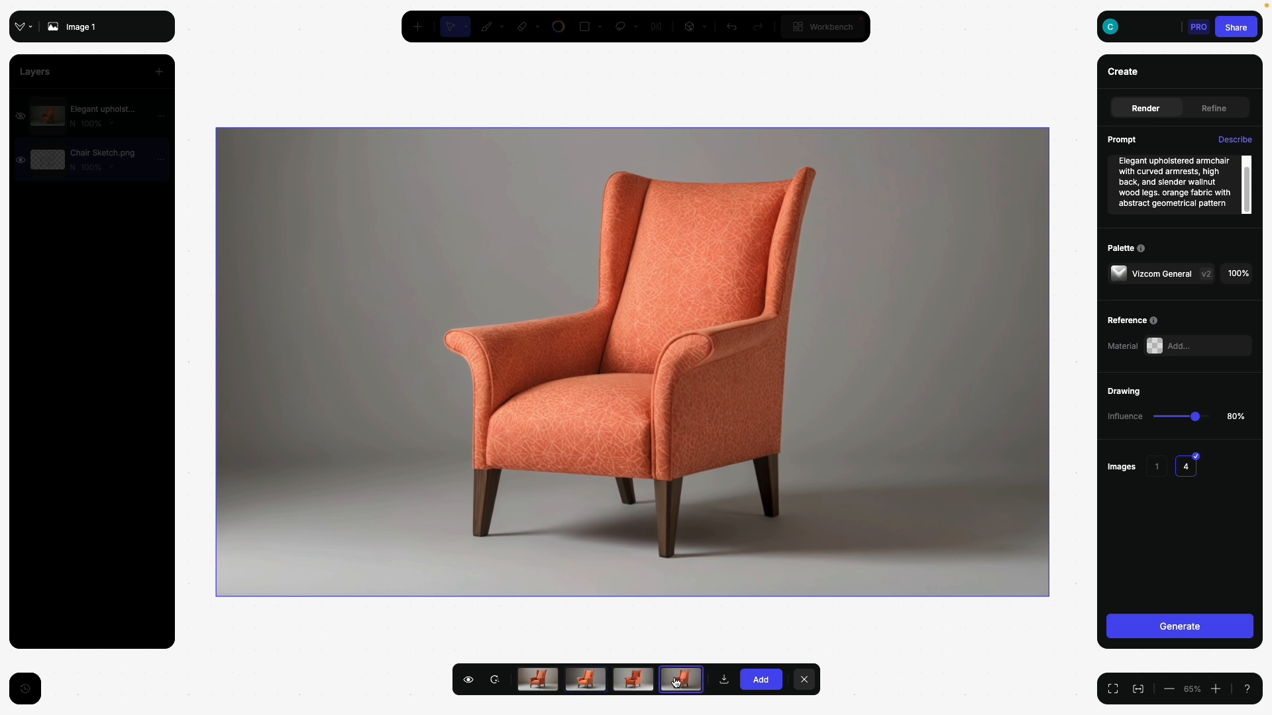
{"action": "left_click", "coordinate": [589, 681]}
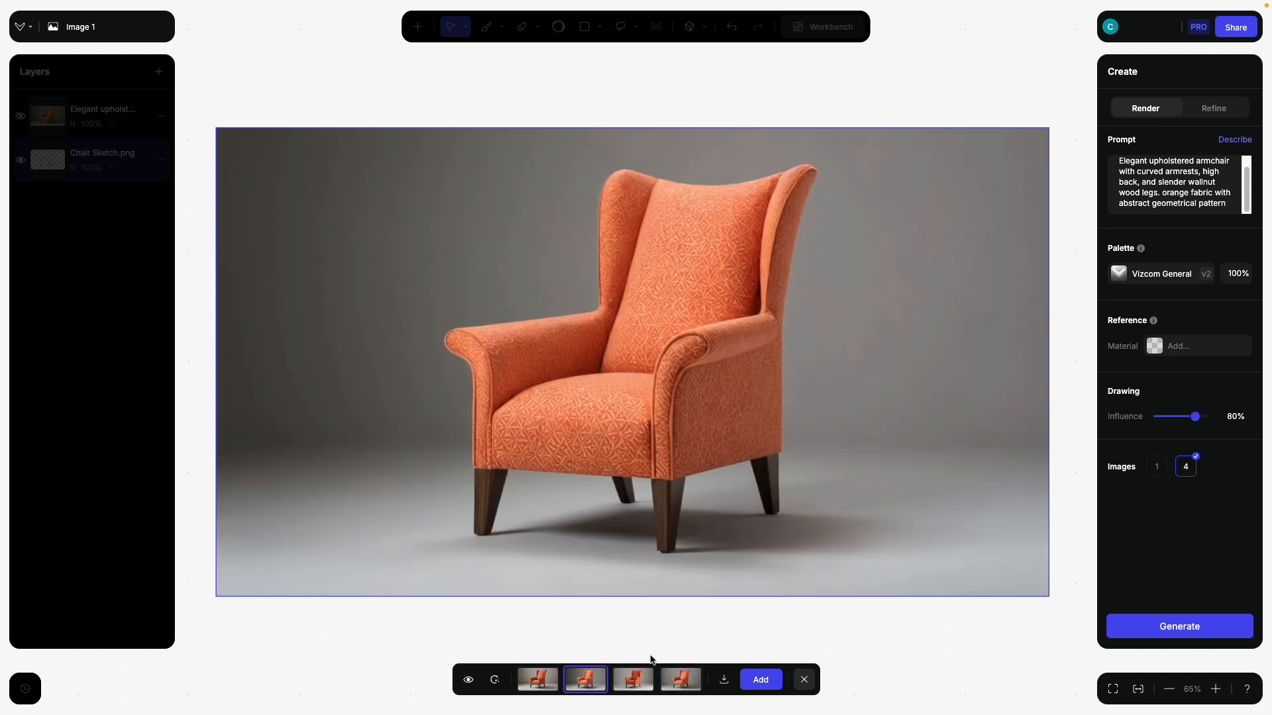
{"action": "left_click", "coordinate": [761, 682]}
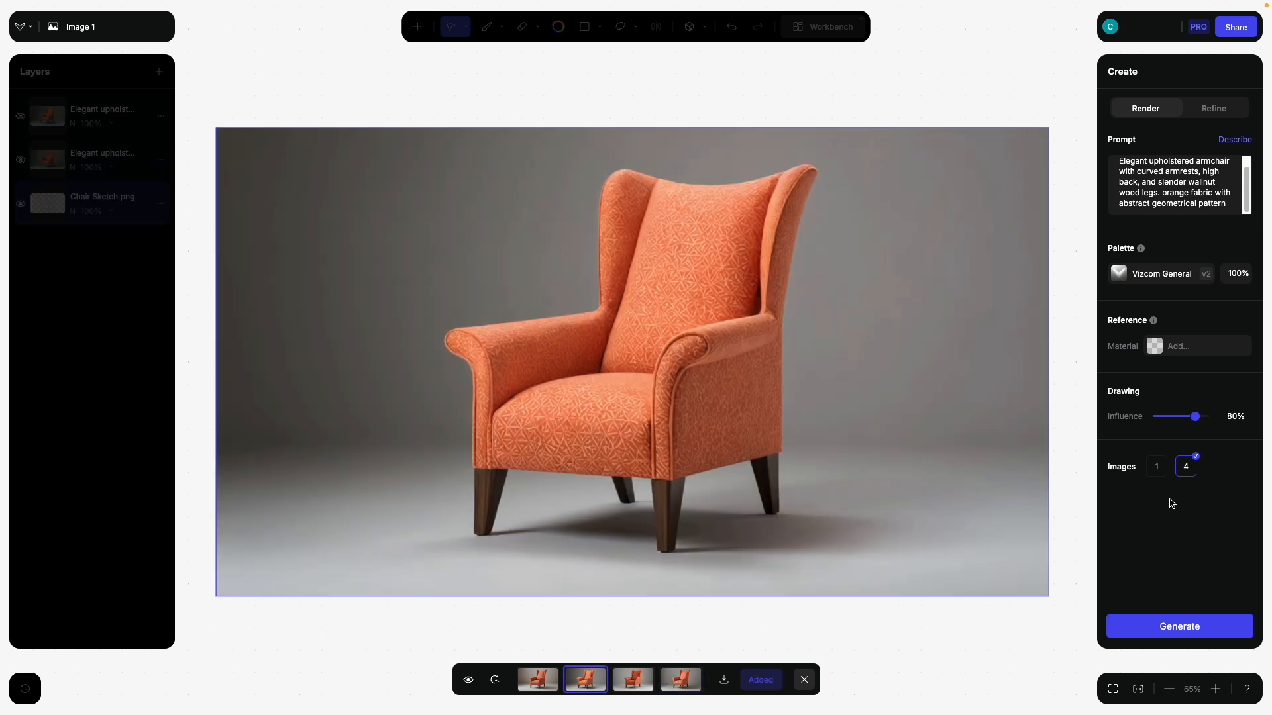
Step: Lower the drawing influence to 60% and regenerate the chair renders
{"action": "left_click", "coordinate": [1233, 417]}
{"action": "type", "text": "60"}
{"action": "key", "text": "Return"}
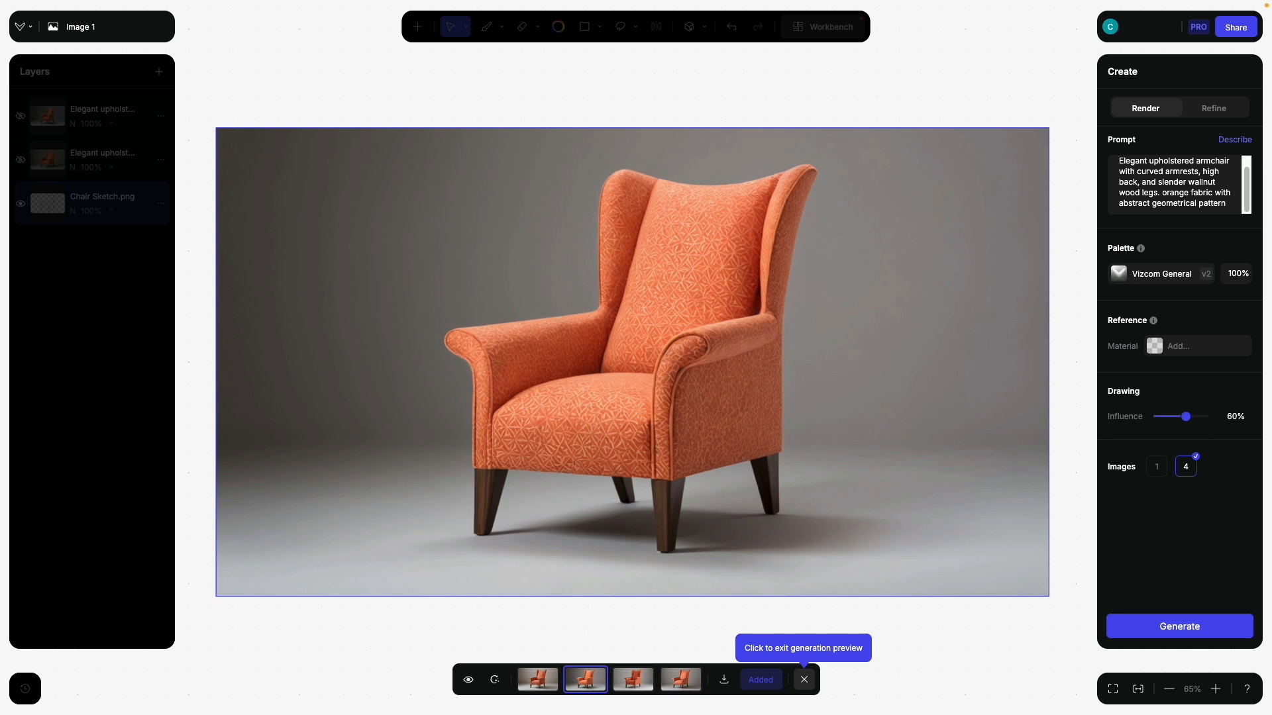
{"action": "left_click", "coordinate": [496, 681]}
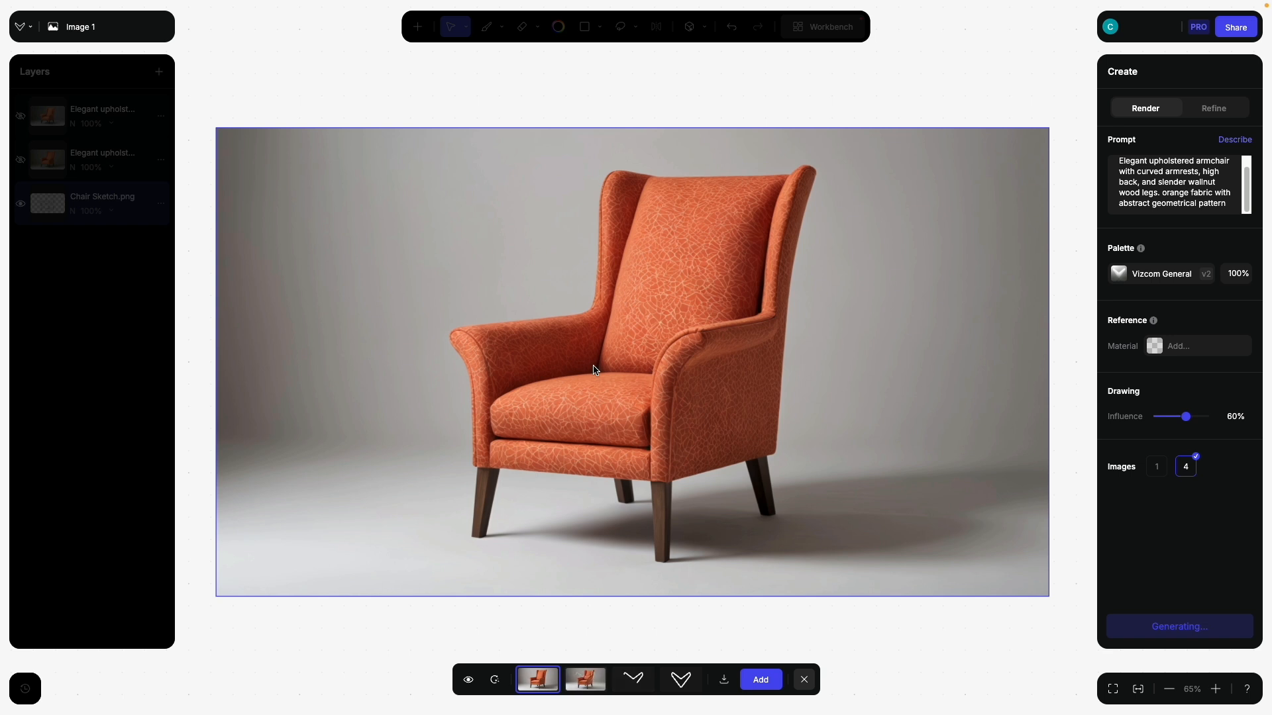
Step: Compare the 60% influence renders and add the second one, with the lumbar cushion, as a layer
{"action": "left_click", "coordinate": [586, 683]}
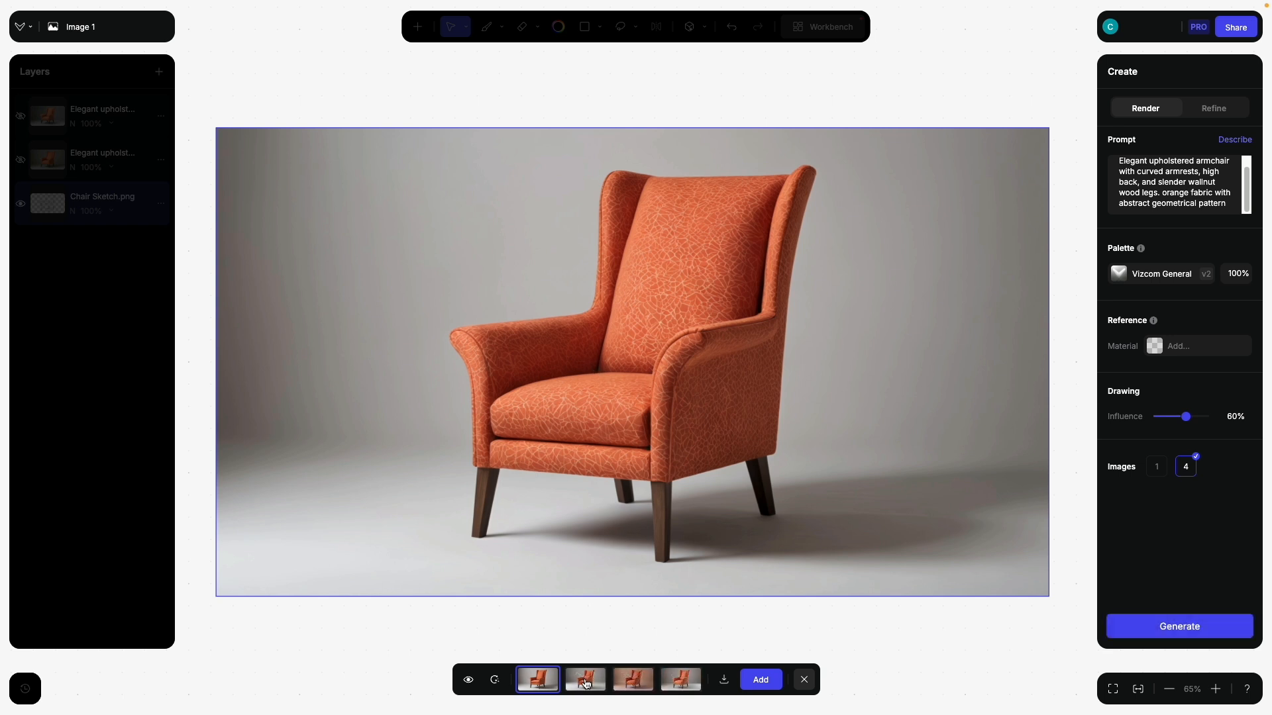
{"action": "left_click", "coordinate": [639, 682]}
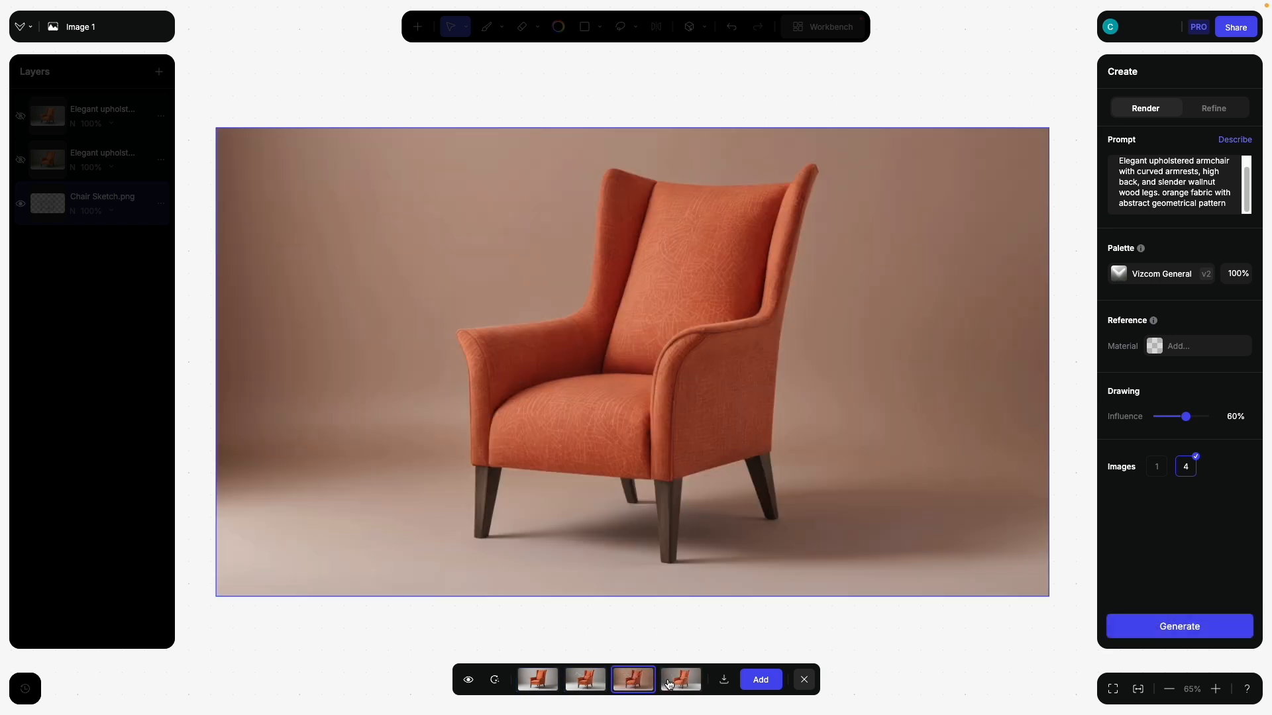
{"action": "left_click", "coordinate": [669, 684]}
{"action": "left_click", "coordinate": [543, 683]}
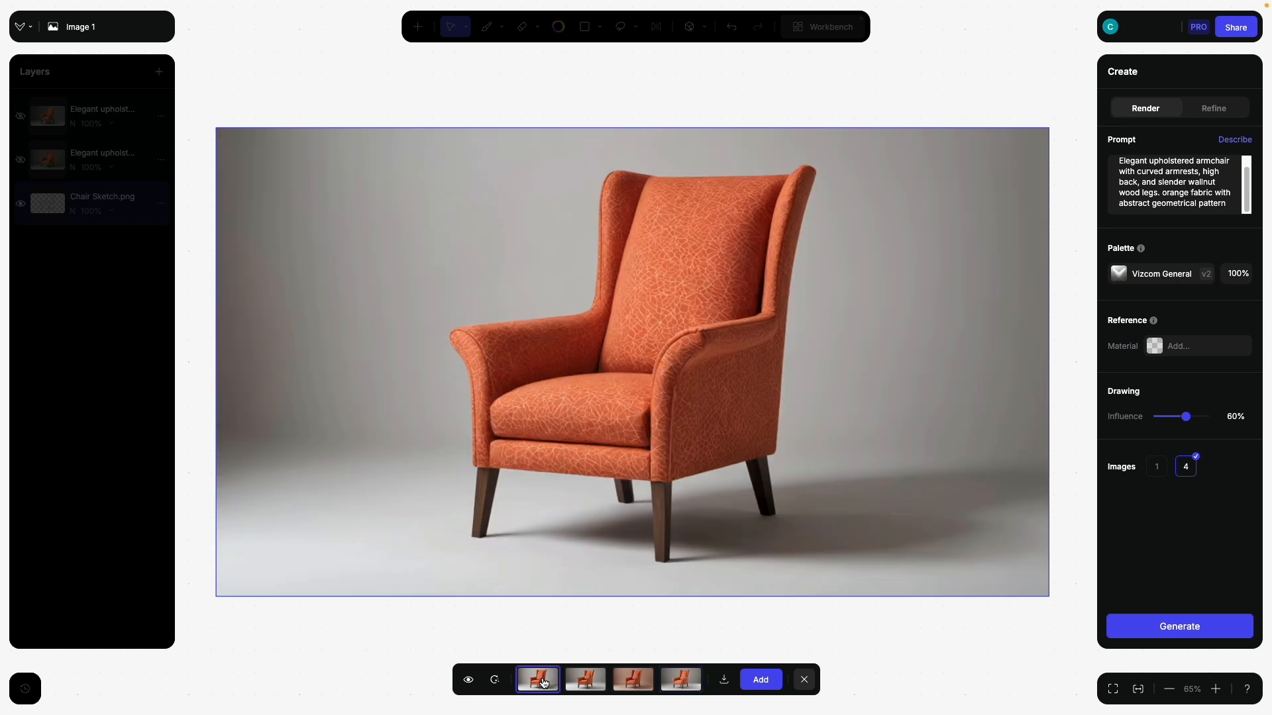
{"action": "left_click", "coordinate": [693, 684]}
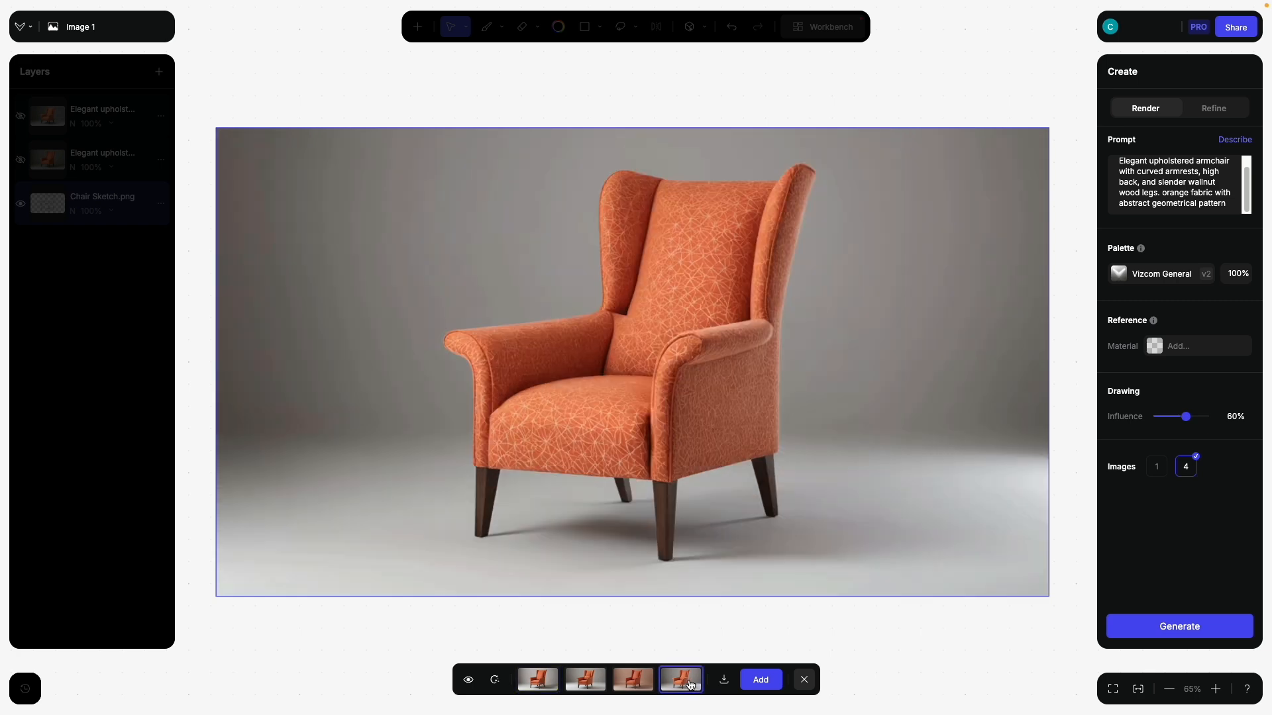
{"action": "left_click", "coordinate": [585, 683]}
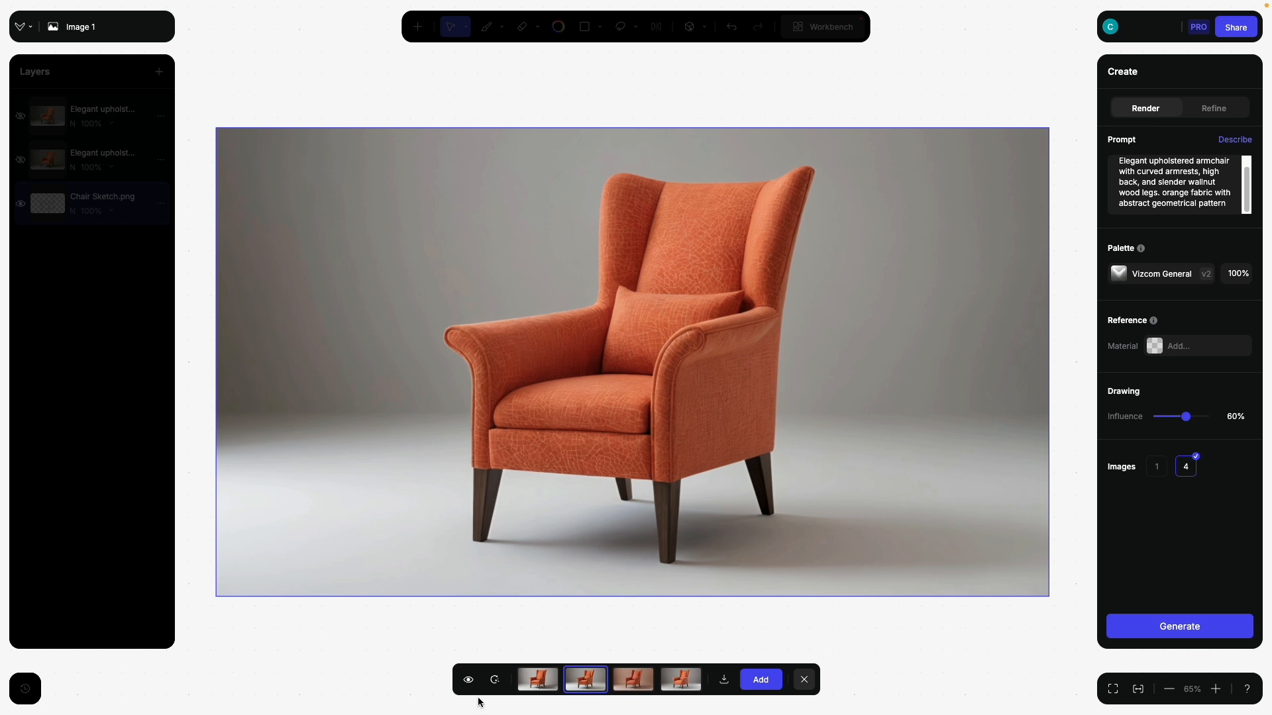
{"action": "left_click", "coordinate": [755, 680]}
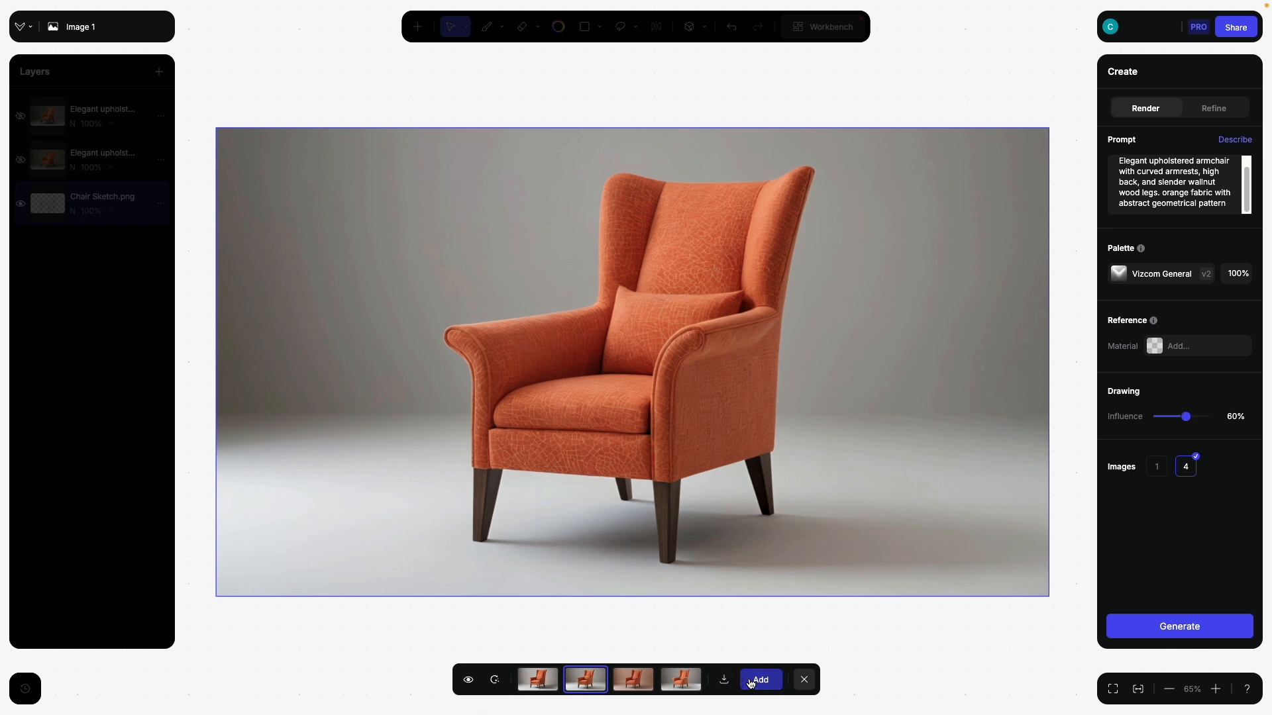
Step: Reduce the drawing influence to 40% and regenerate the armchair variations
{"action": "left_click", "coordinate": [1242, 417]}
{"action": "type", "text": "40"}
{"action": "key", "text": "Return"}
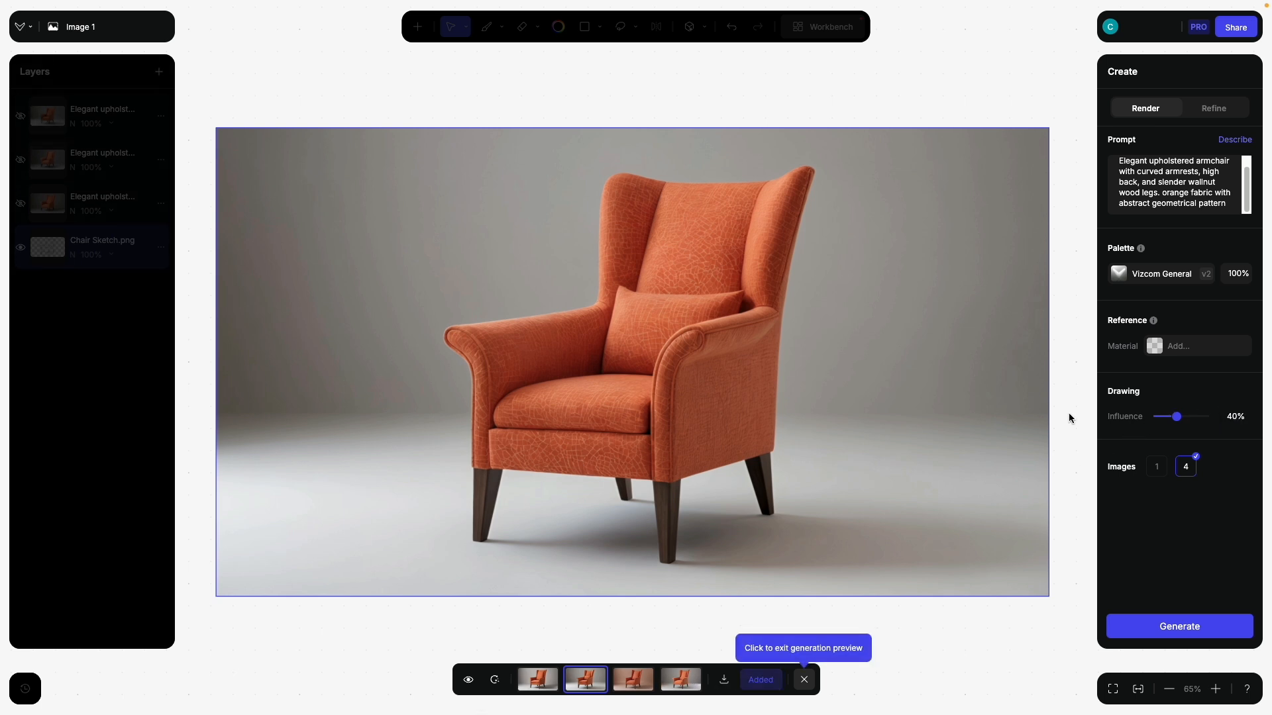
{"action": "left_click", "coordinate": [495, 680]}
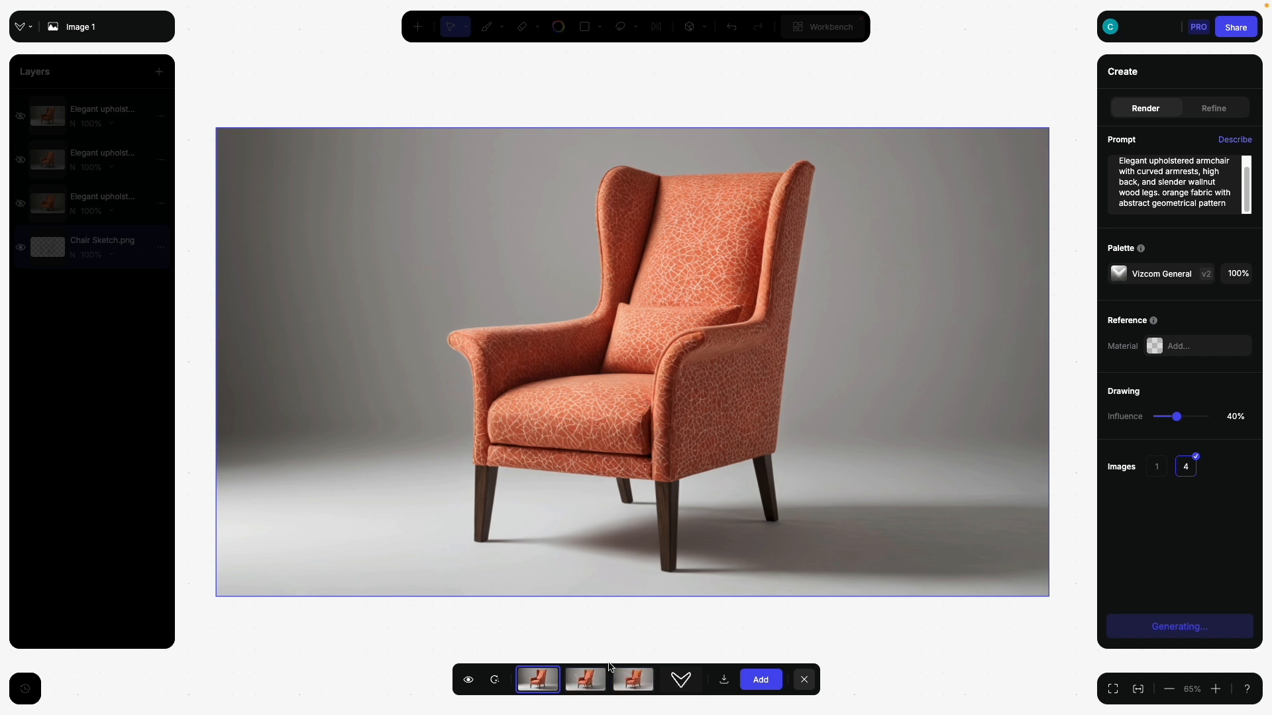
Step: Compare the 40% influence variations and add the second one, with the wooden base frame, as a layer
{"action": "left_click", "coordinate": [594, 679]}
{"action": "left_click", "coordinate": [632, 680]}
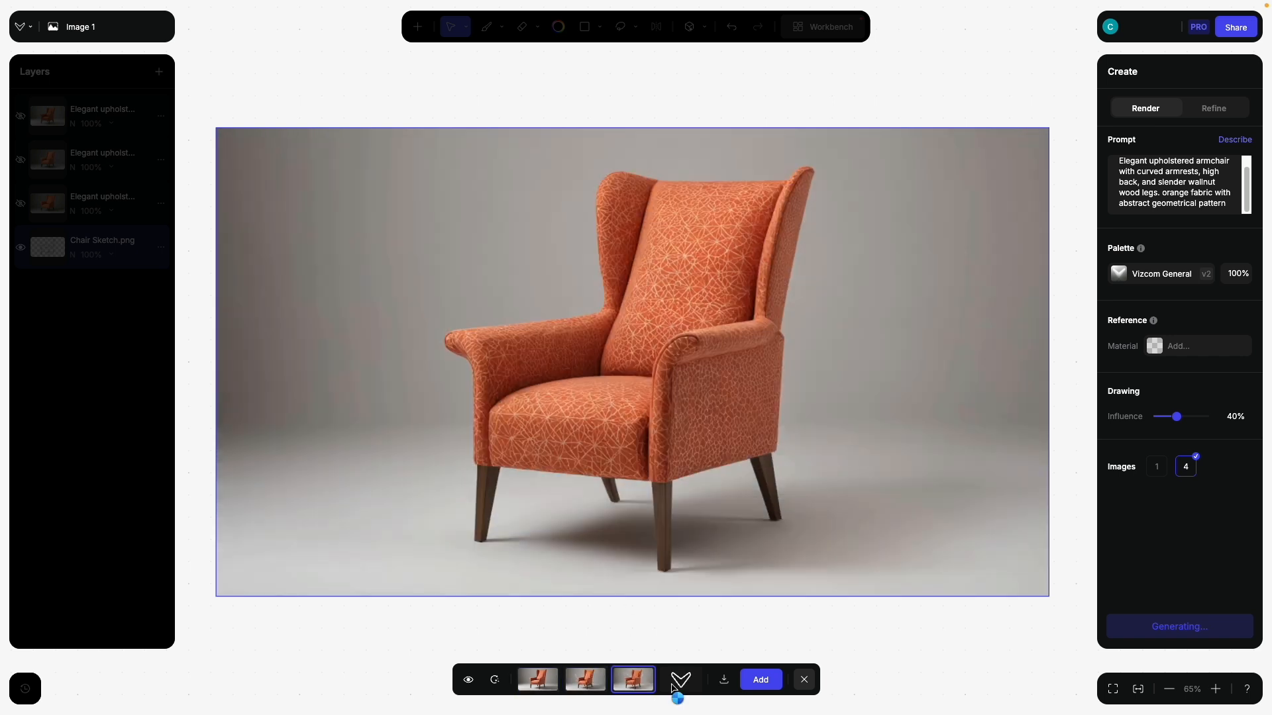
{"action": "left_click", "coordinate": [599, 683]}
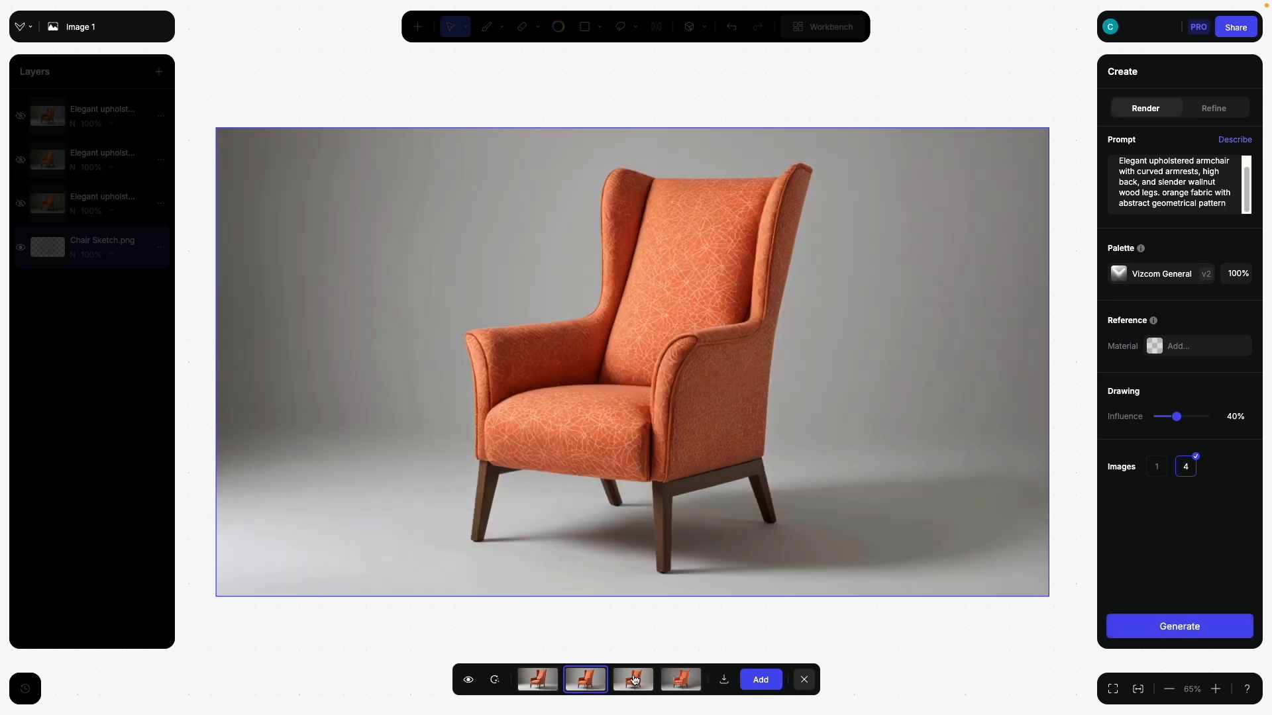
{"action": "left_click", "coordinate": [634, 680]}
{"action": "left_click", "coordinate": [677, 681]}
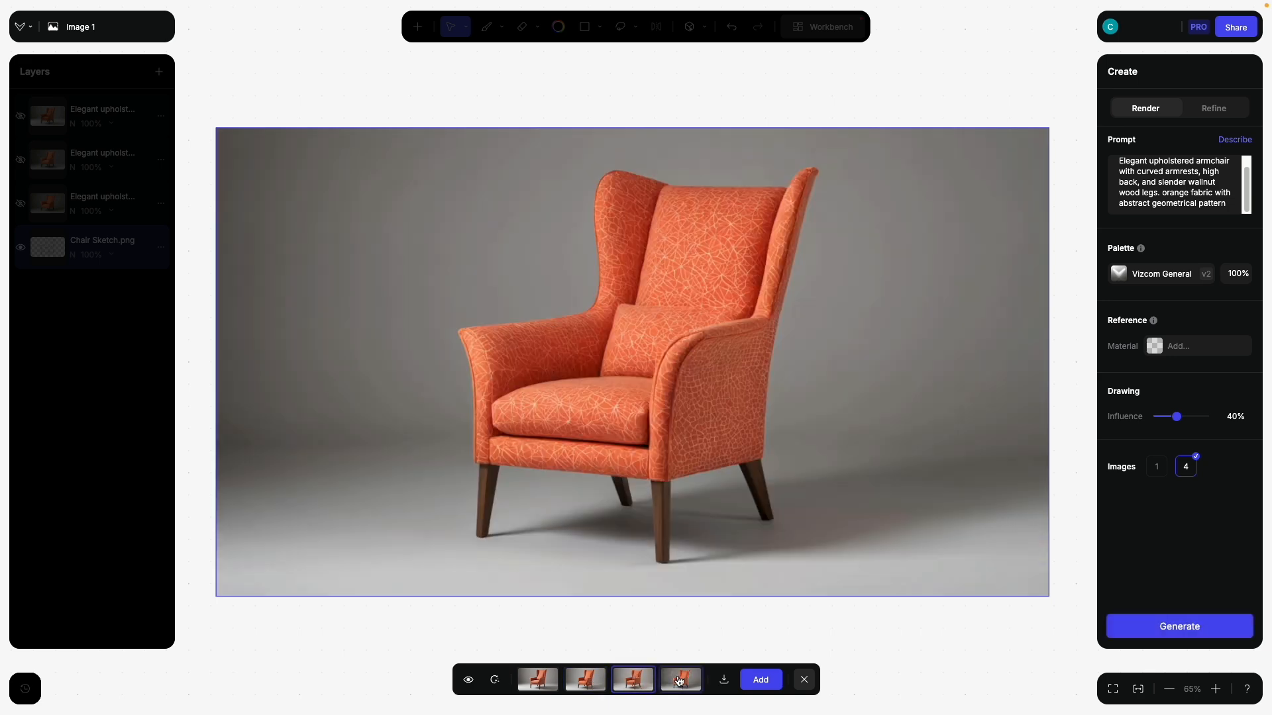
{"action": "left_click", "coordinate": [584, 684]}
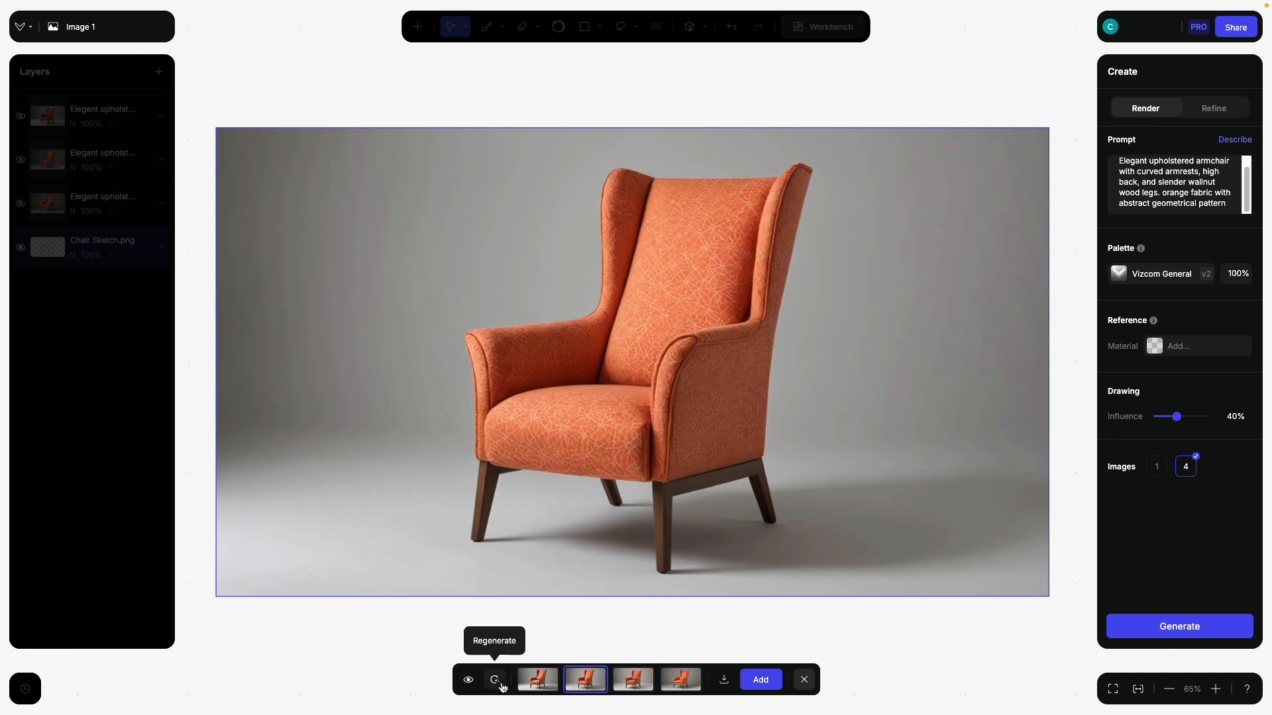
{"action": "left_click", "coordinate": [760, 680]}
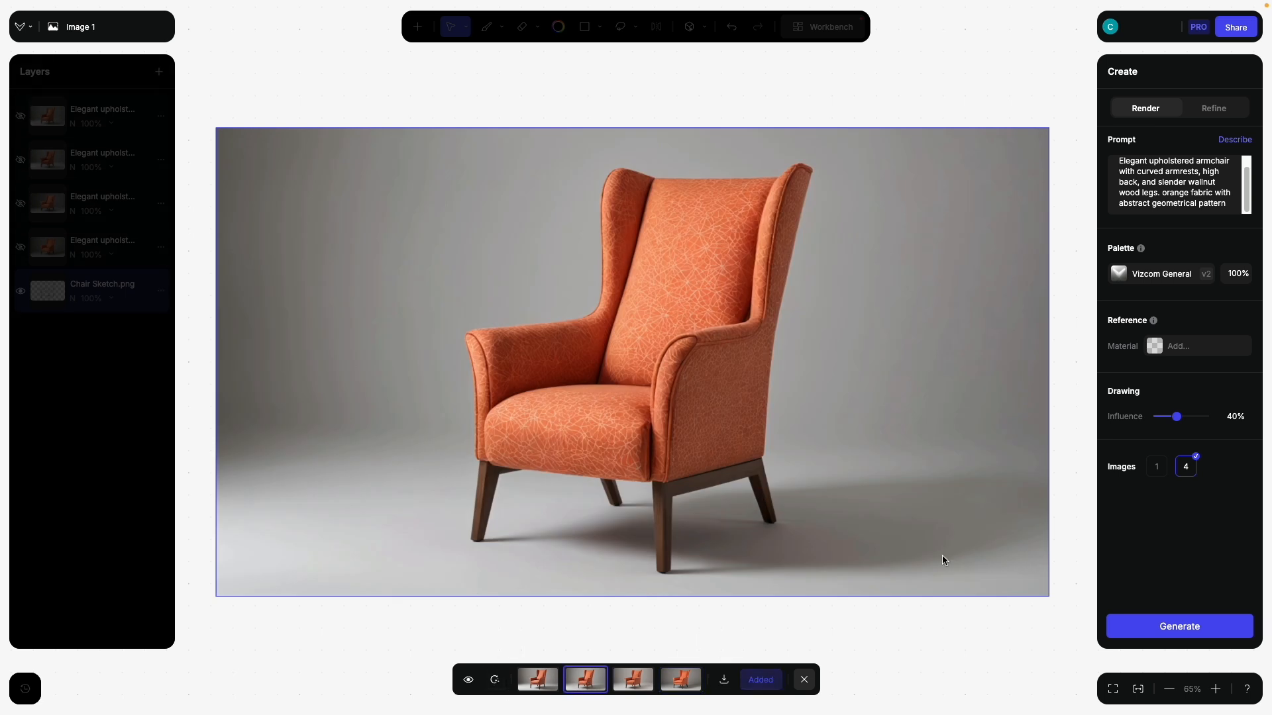
Step: Set the drawing influence to 20% and regenerate the four armchair images
{"action": "left_click", "coordinate": [1235, 416]}
{"action": "type", "text": "20"}
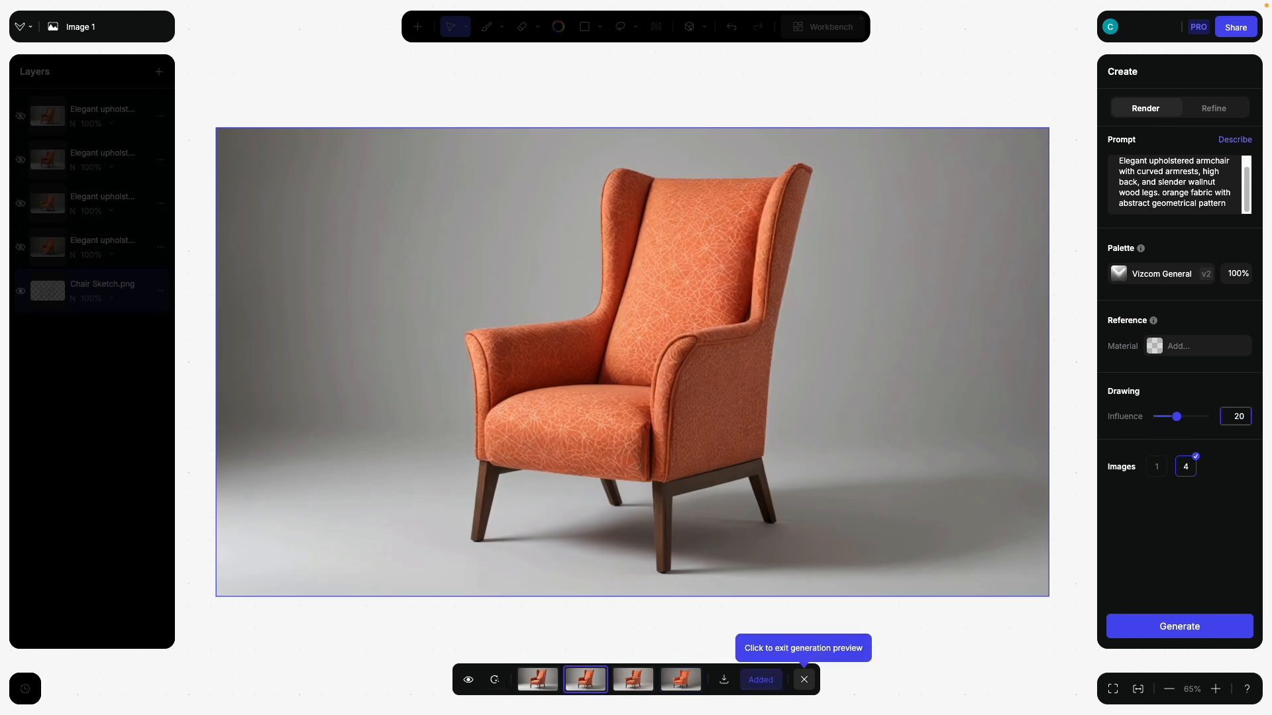
{"action": "key", "text": "Return"}
{"action": "left_click", "coordinate": [494, 680]}
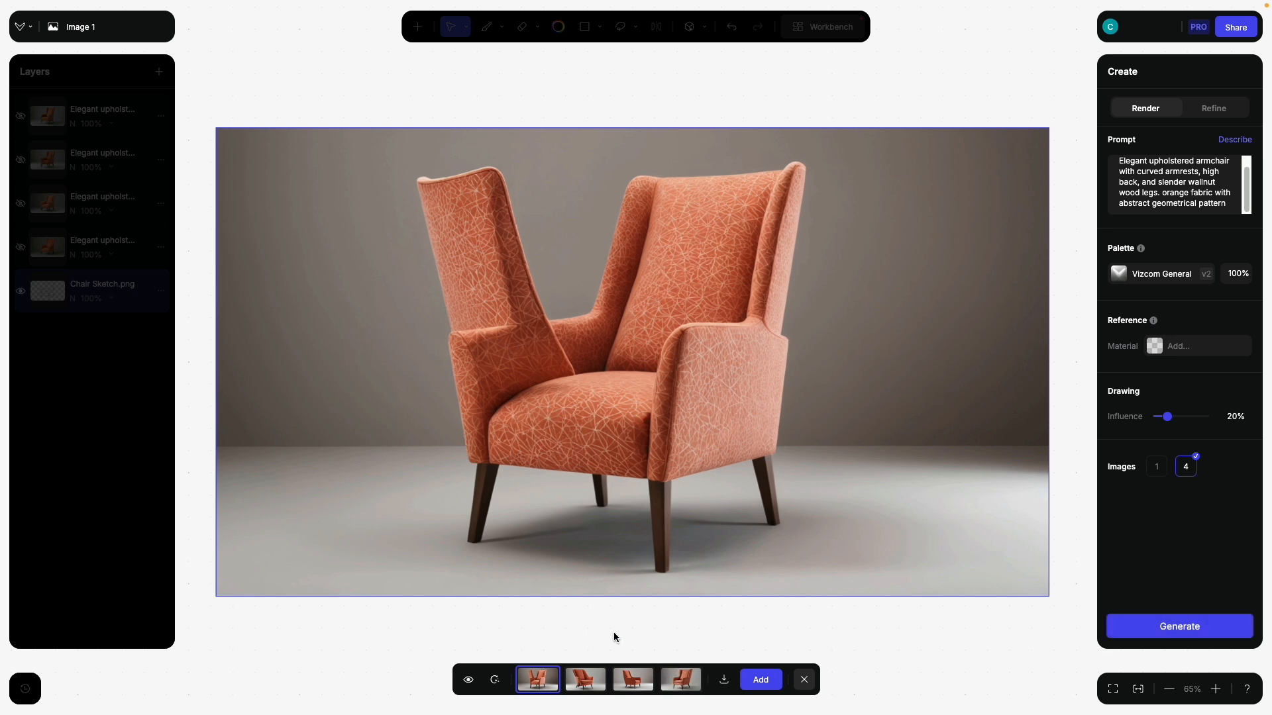
Step: Browse the 20% influence renders and compare the fourth one repeatedly with the original sketch
{"action": "left_click", "coordinate": [591, 686]}
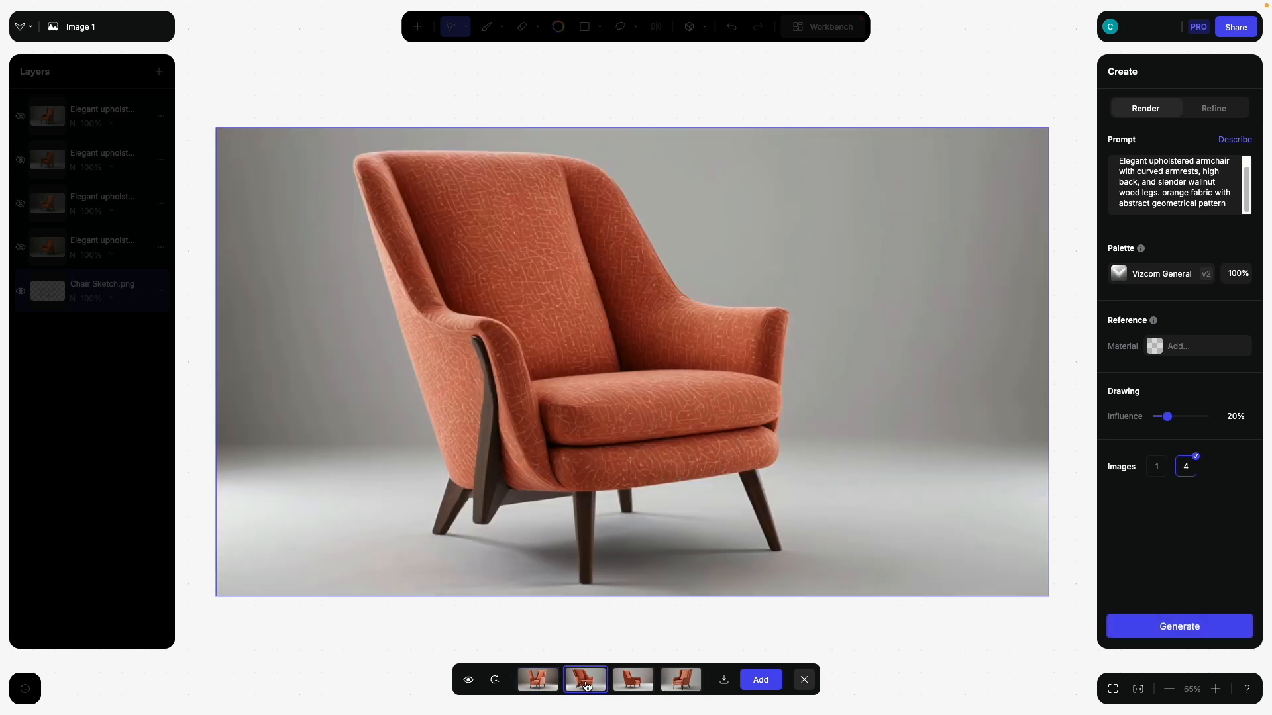
{"action": "left_click", "coordinate": [630, 683]}
{"action": "left_click", "coordinate": [678, 683]}
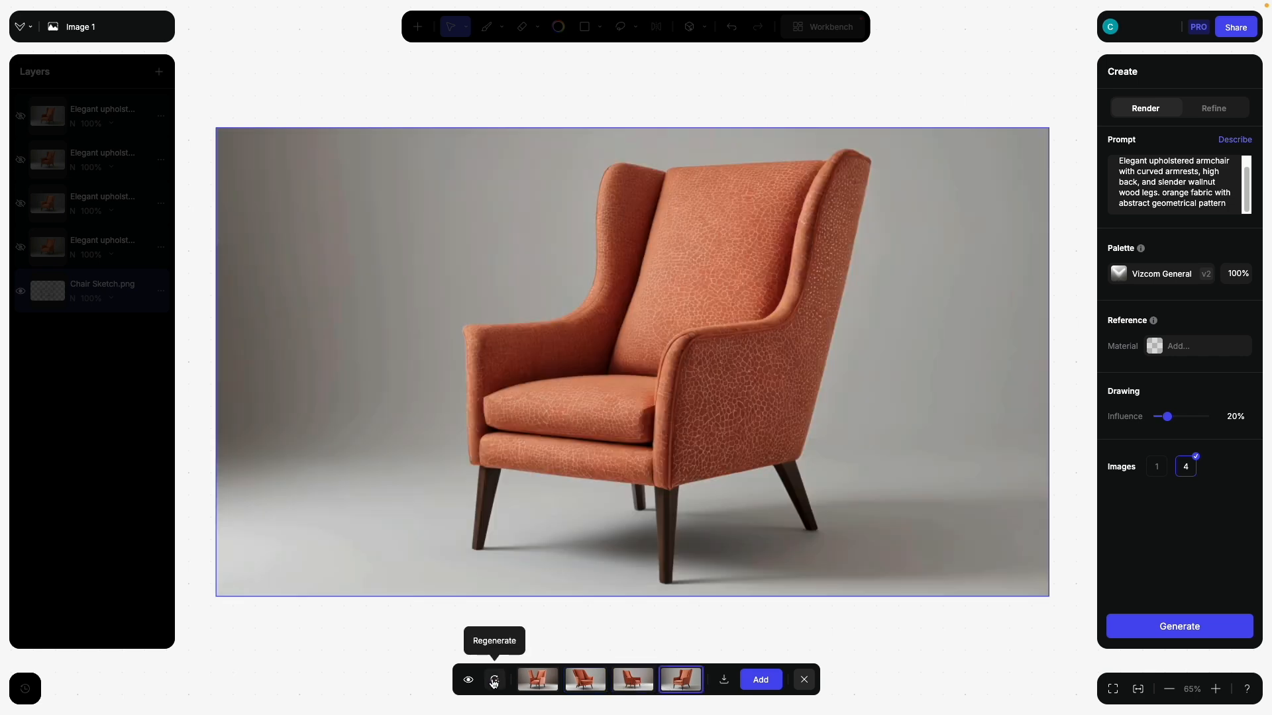
{"action": "left_click", "coordinate": [469, 681]}
{"action": "left_click", "coordinate": [469, 681]}
{"action": "left_click", "coordinate": [471, 683]}
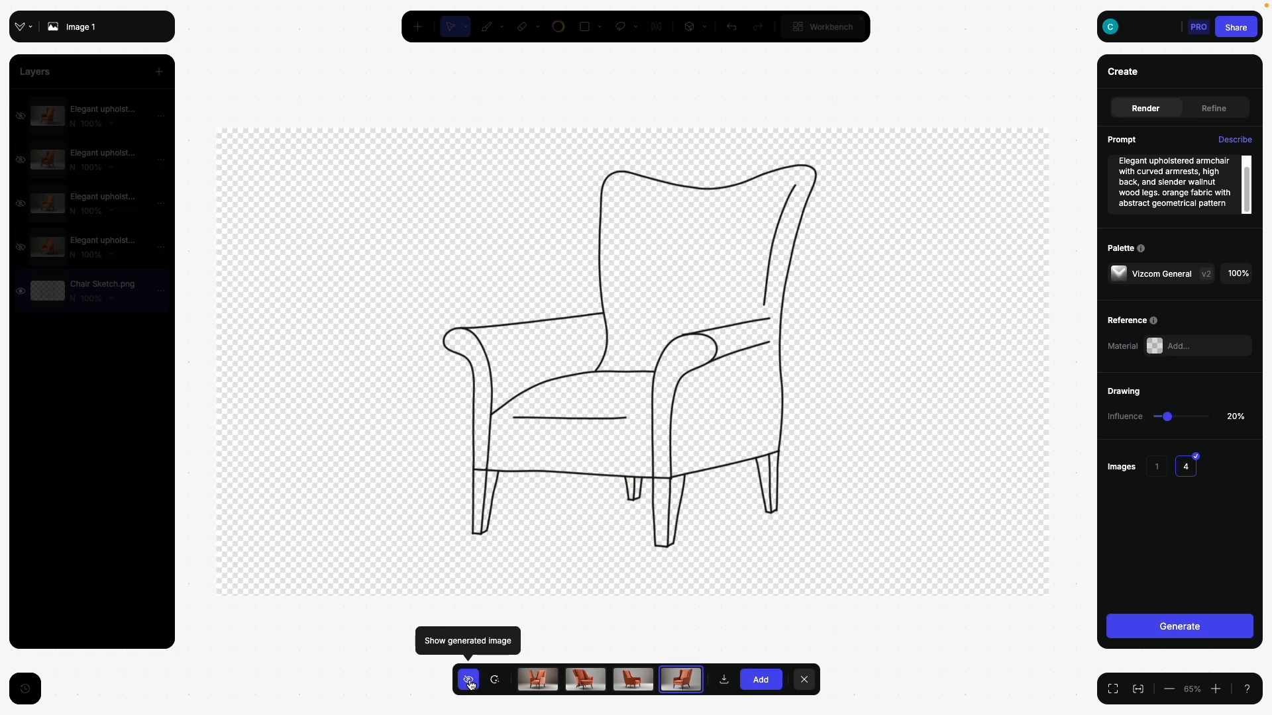
{"action": "left_click", "coordinate": [469, 681]}
{"action": "left_click", "coordinate": [470, 681]}
{"action": "left_click", "coordinate": [469, 682]}
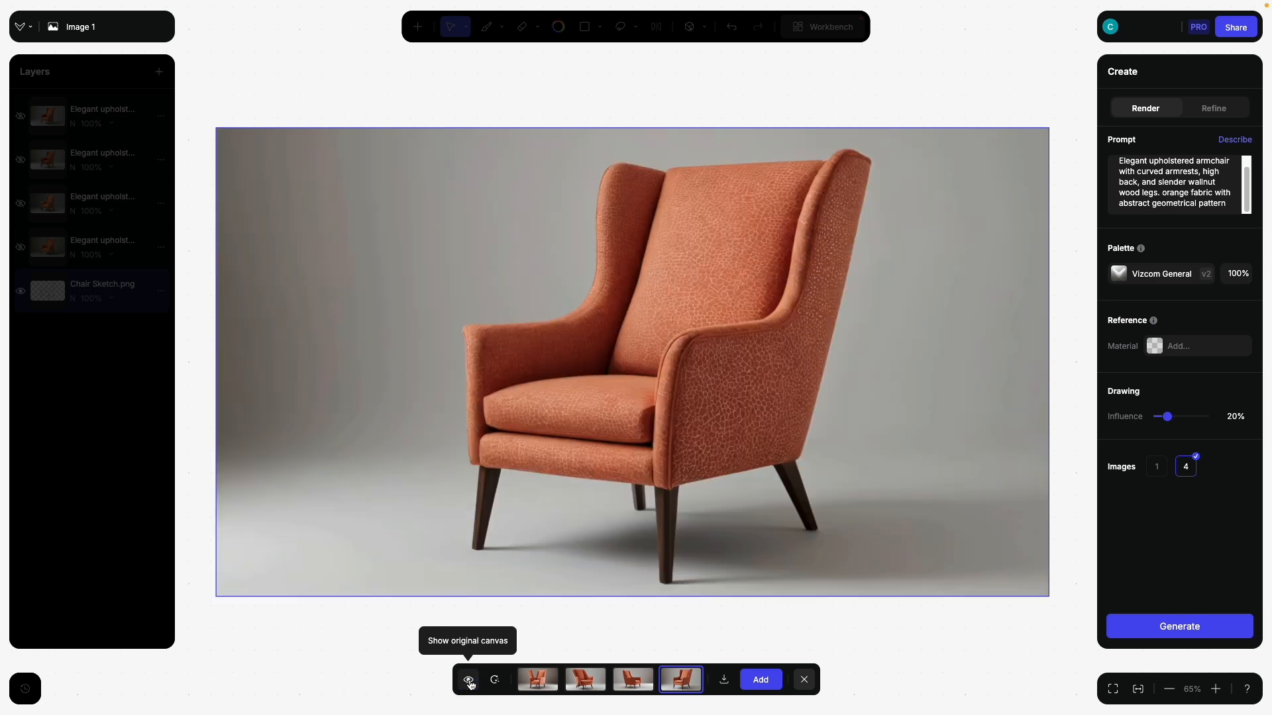
Step: Add the fourth 20% influence armchair render as a layer and close the generated results
{"action": "left_click", "coordinate": [775, 681]}
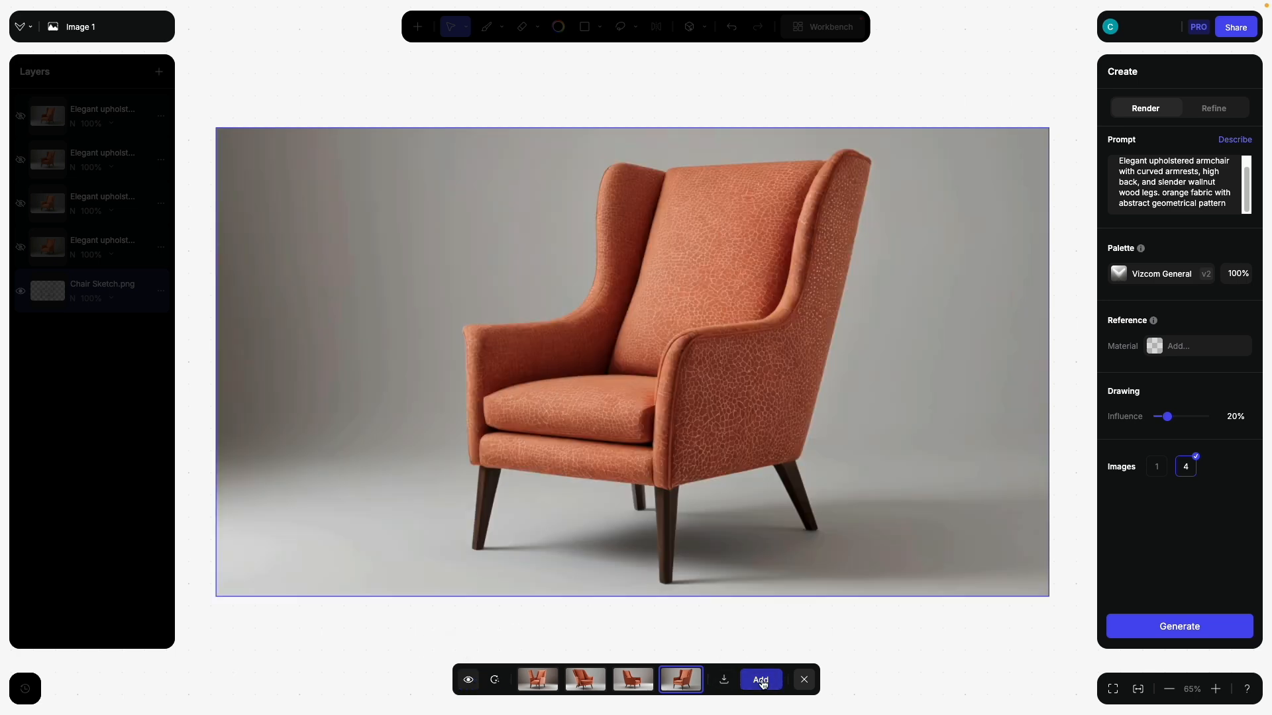
{"action": "left_click", "coordinate": [805, 682]}
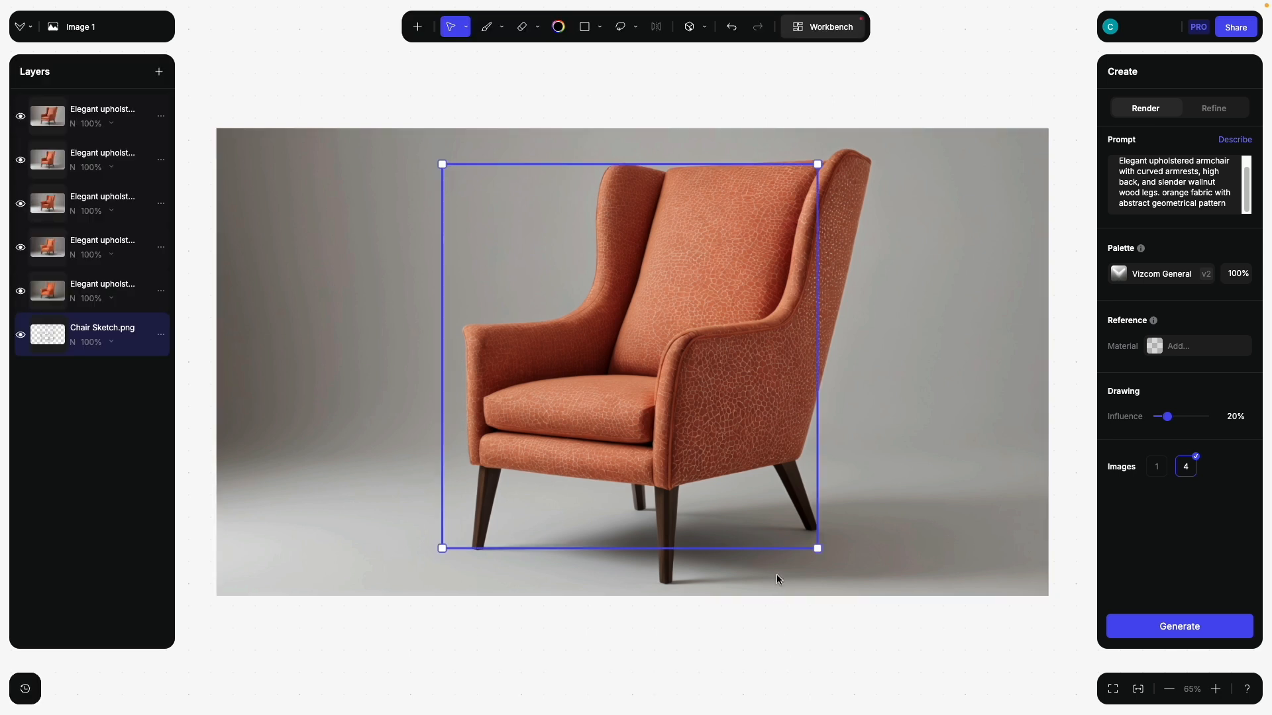
Step: Hide the three topmost armchair render layers, comparing each render with the ones beneath it
{"action": "left_click", "coordinate": [20, 116]}
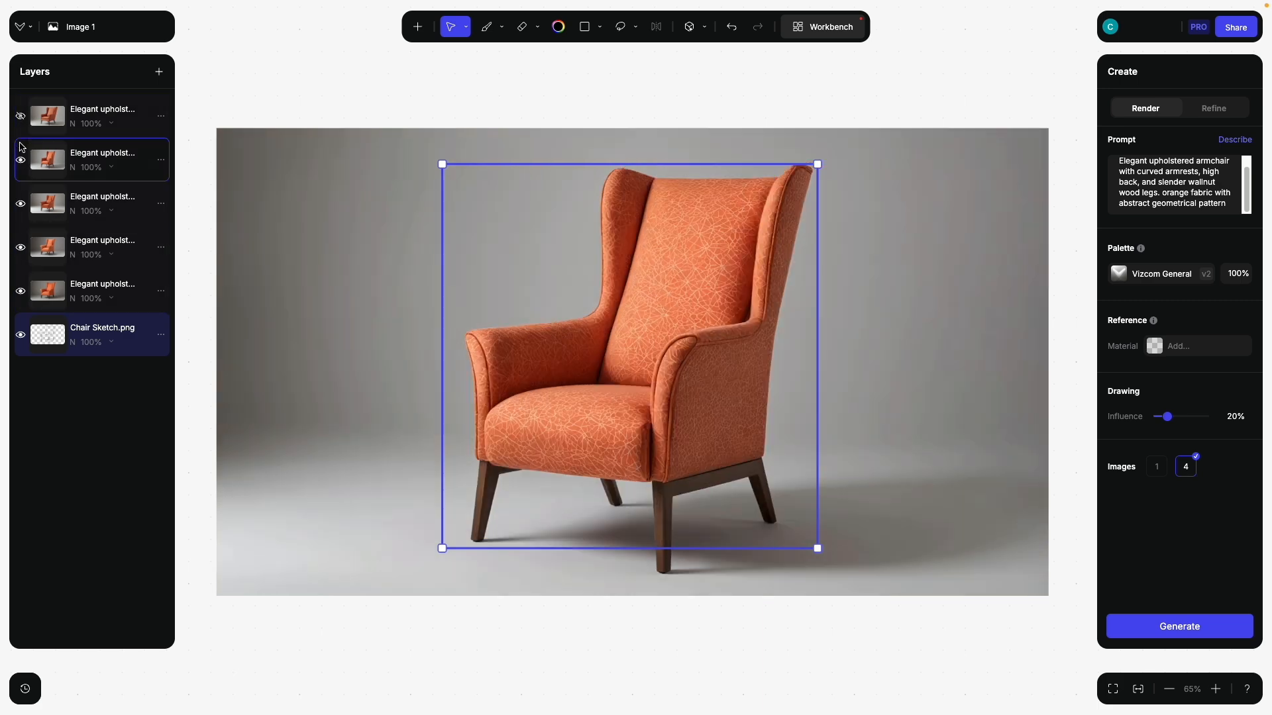
{"action": "left_click", "coordinate": [20, 160]}
{"action": "left_click", "coordinate": [20, 203]}
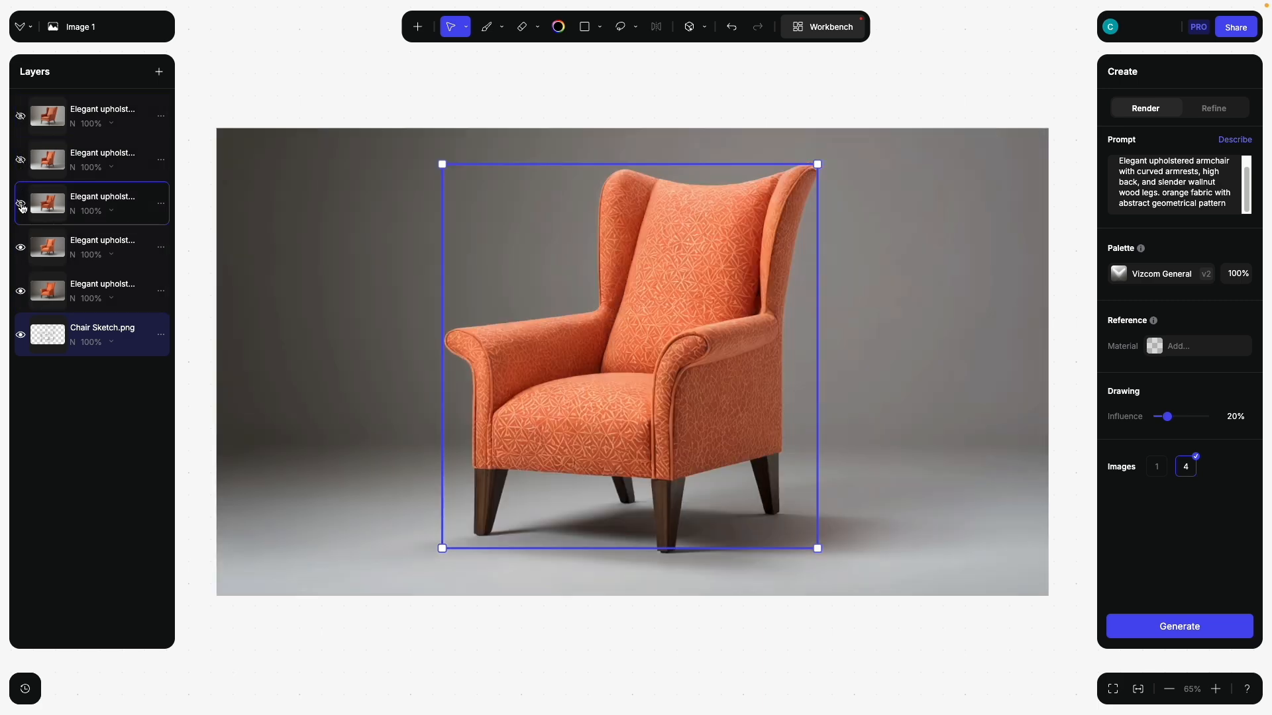
{"action": "left_click", "coordinate": [21, 247]}
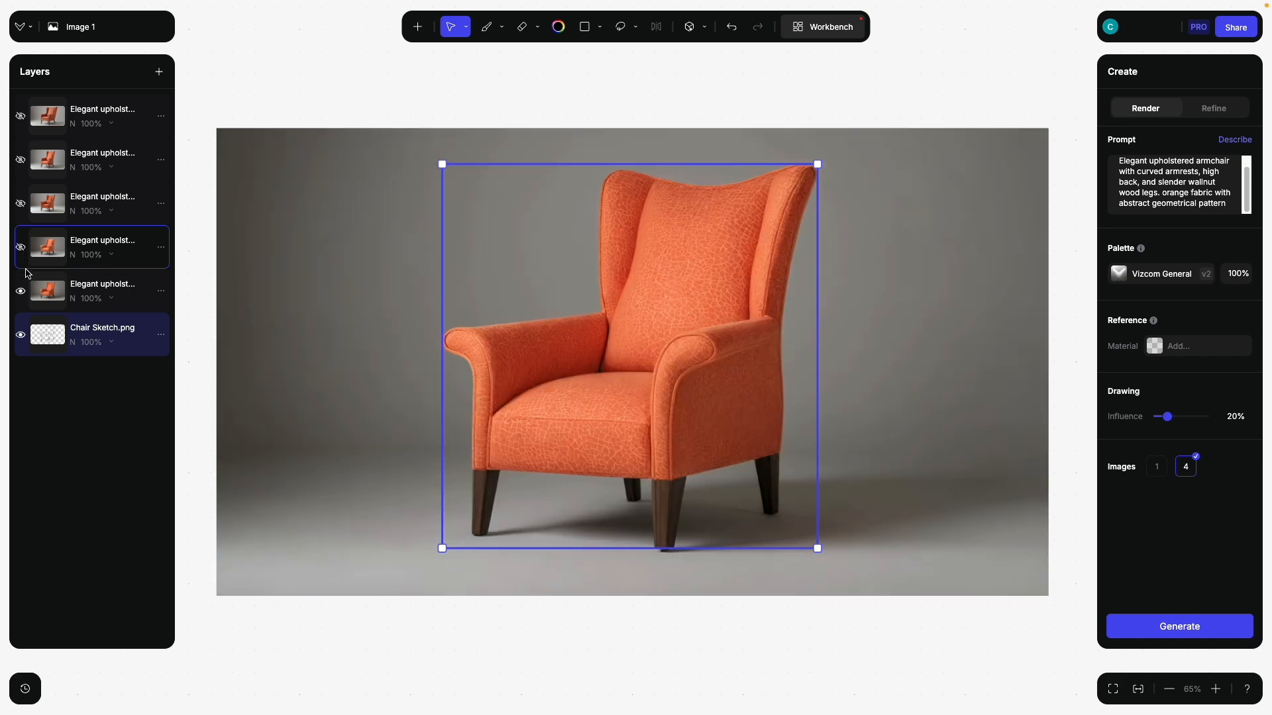
{"action": "left_click", "coordinate": [21, 248]}
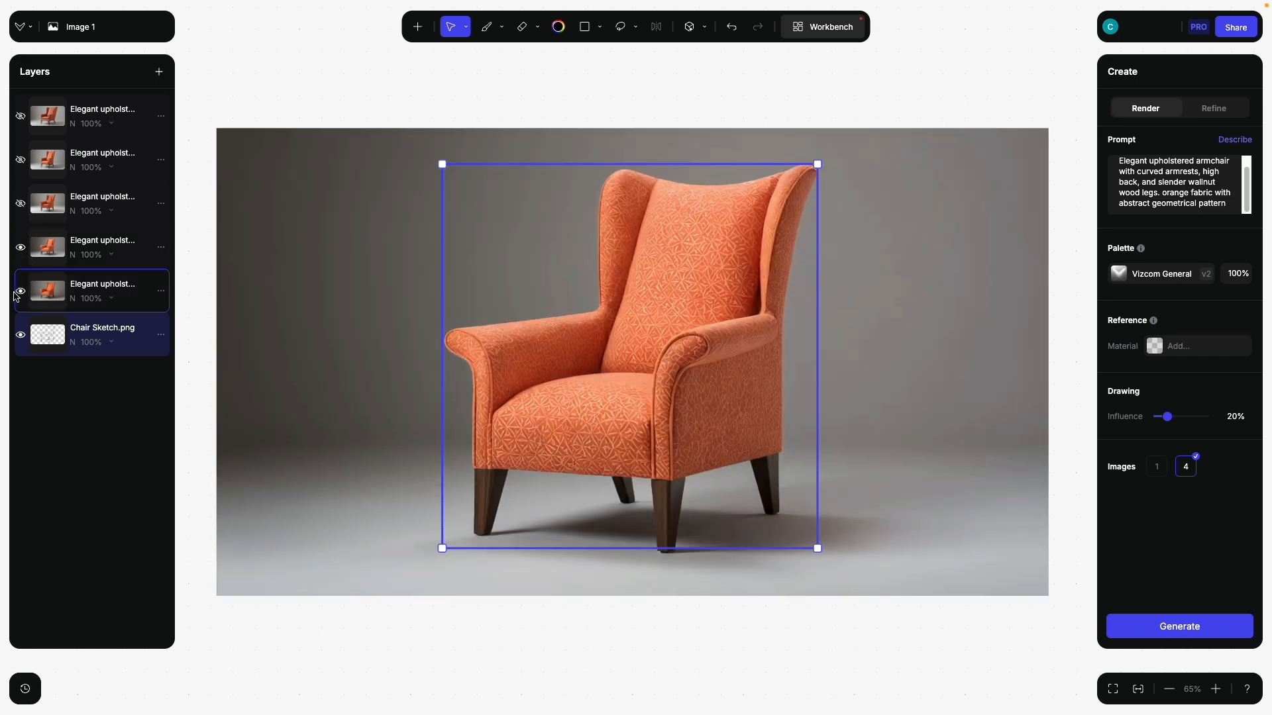
{"action": "left_click", "coordinate": [21, 249]}
{"action": "left_click", "coordinate": [20, 249]}
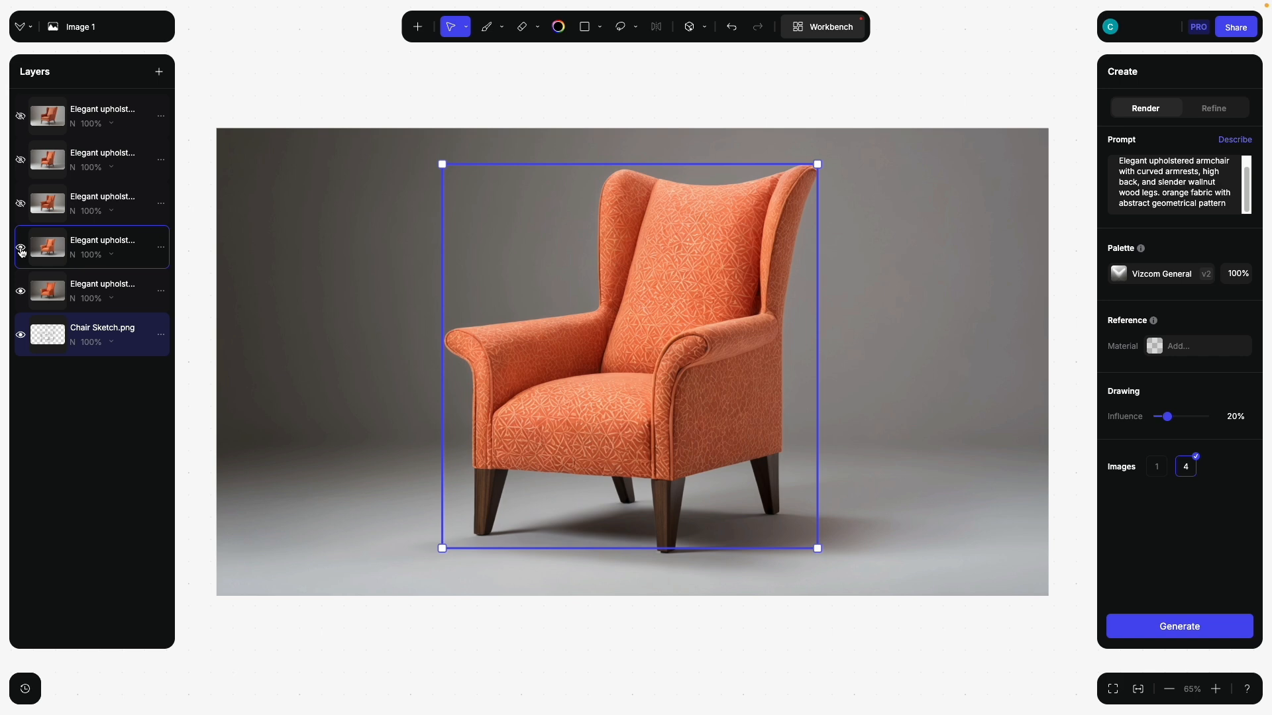
{"action": "left_click", "coordinate": [21, 204]}
{"action": "left_click", "coordinate": [21, 204]}
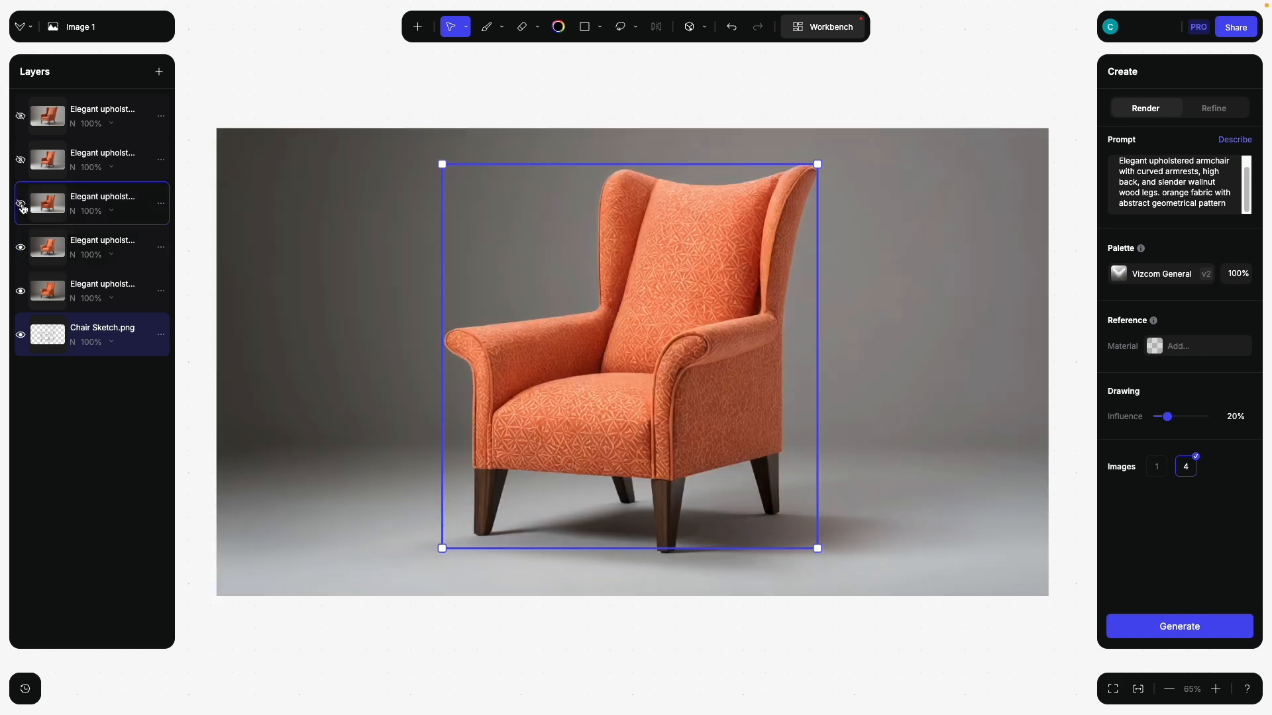
Step: Hide the lowest render layer, and generate both a Standard and a Detailed 3D model from the fourth render layer
{"action": "left_click", "coordinate": [39, 246]}
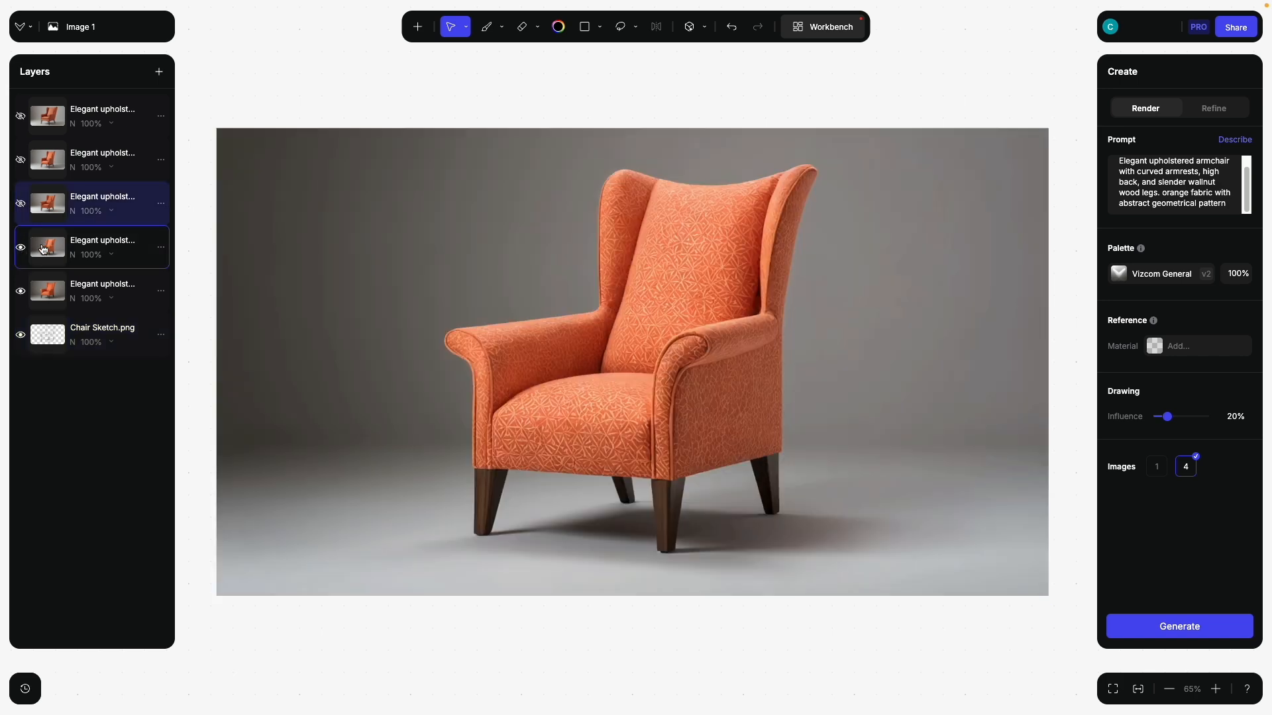
{"action": "right_click", "coordinate": [39, 248]}
{"action": "left_click", "coordinate": [21, 291]}
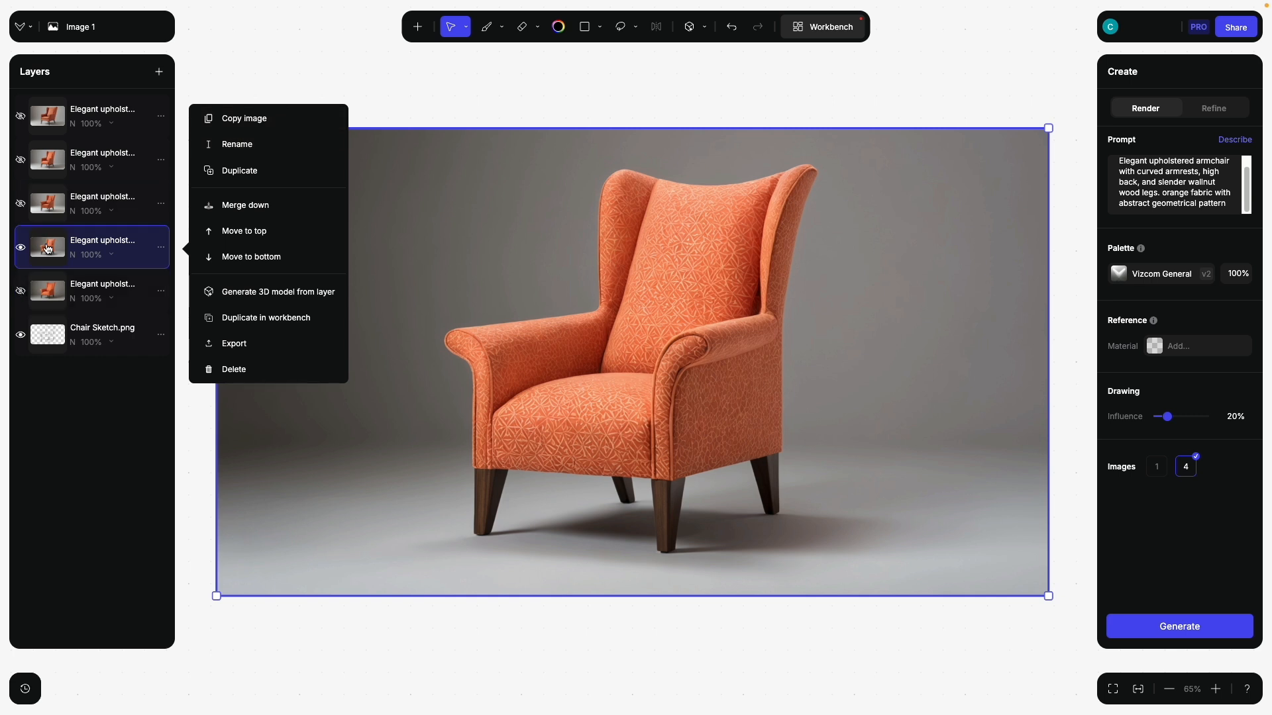
{"action": "left_click", "coordinate": [514, 109]}
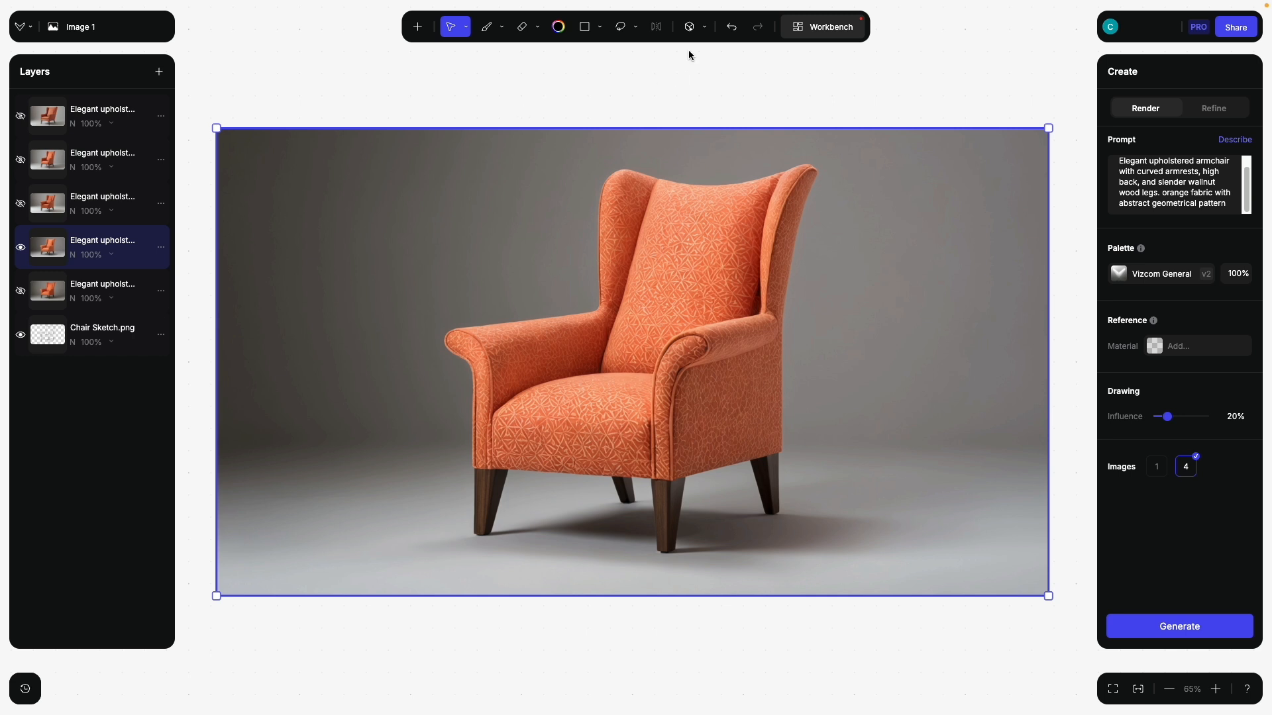
{"action": "left_click", "coordinate": [704, 28]}
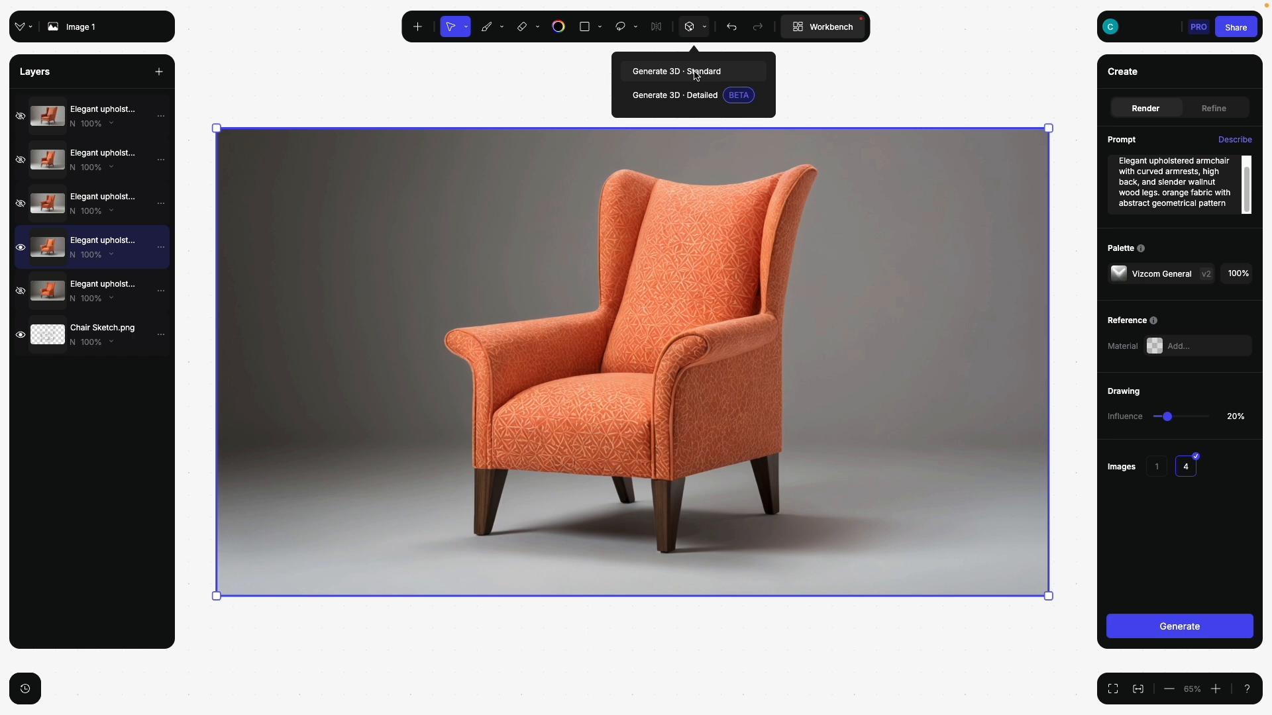
{"action": "left_click", "coordinate": [695, 73]}
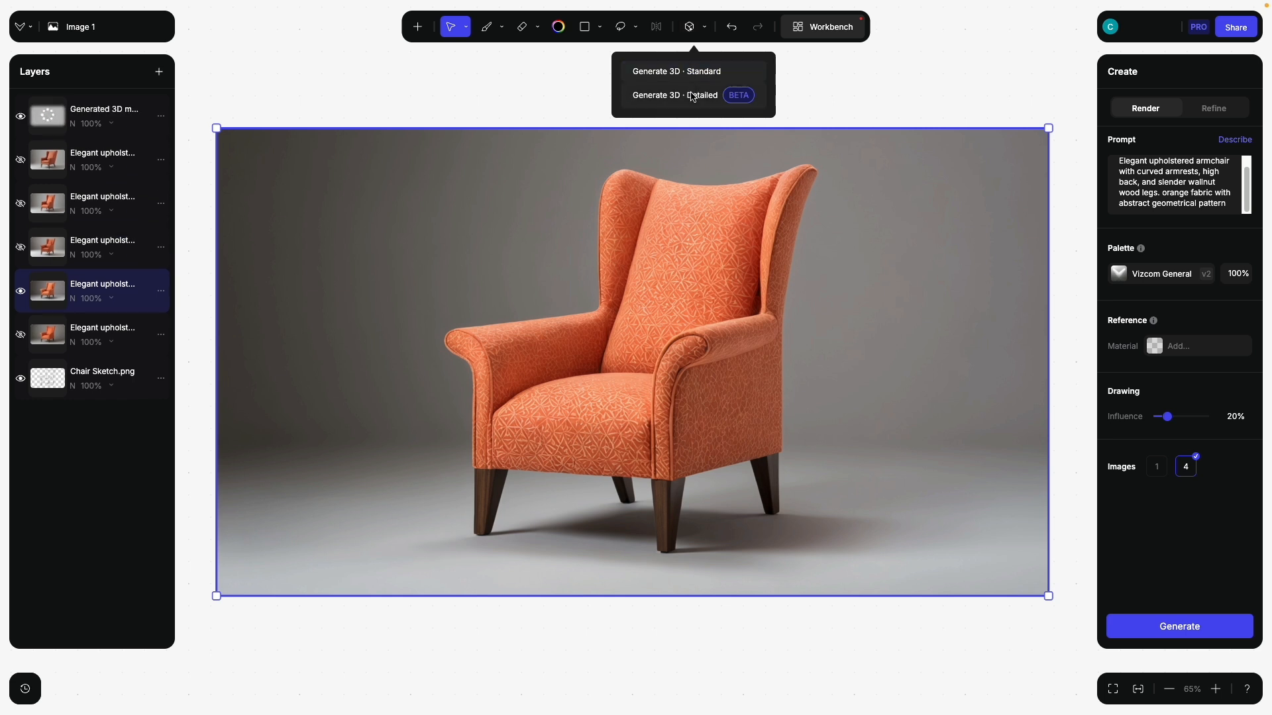
{"action": "left_click", "coordinate": [698, 98]}
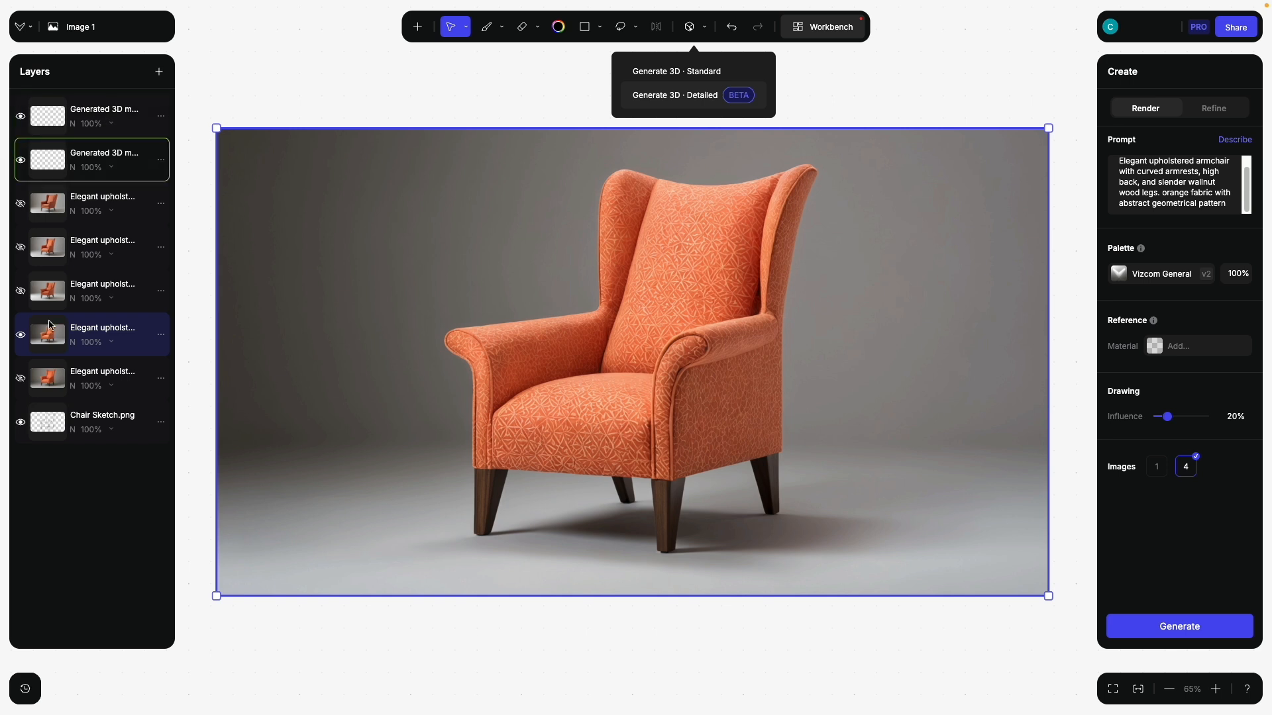
Step: Hide the render and sketch layers, and place the Standard 3D chair in three-quarter view on the canvas's left side
{"action": "left_click", "coordinate": [20, 336]}
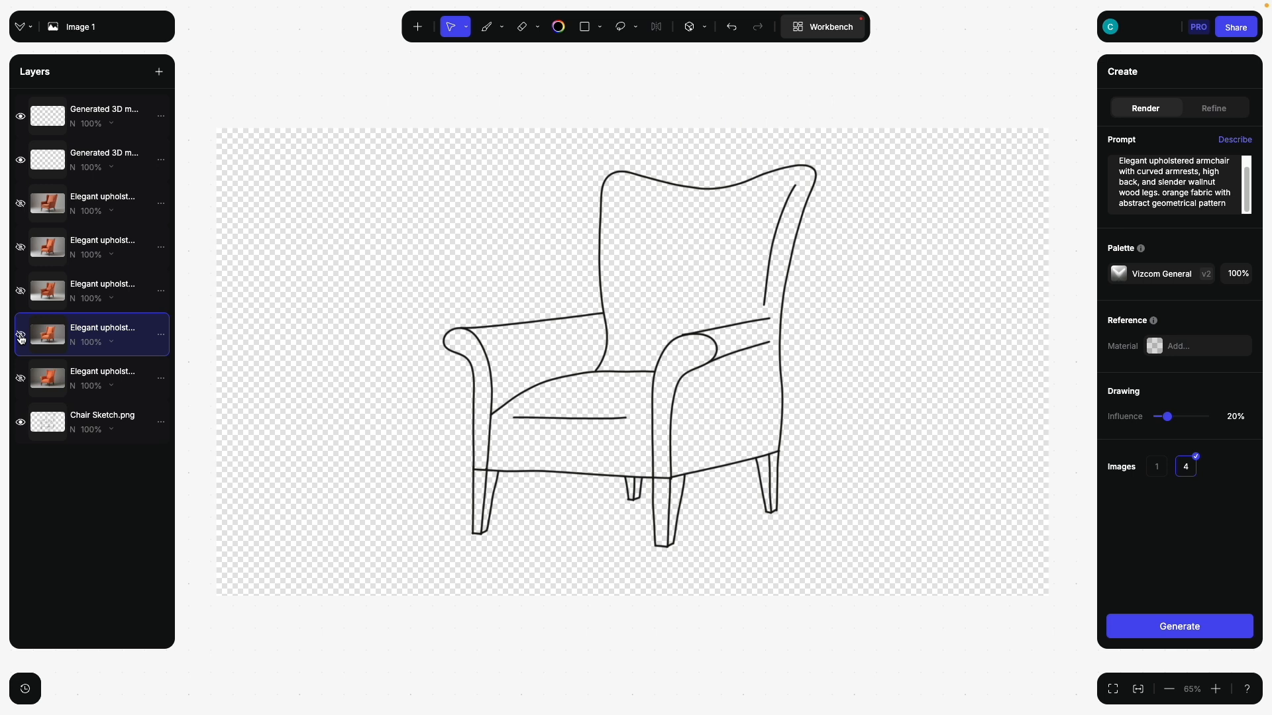
{"action": "left_click", "coordinate": [21, 422]}
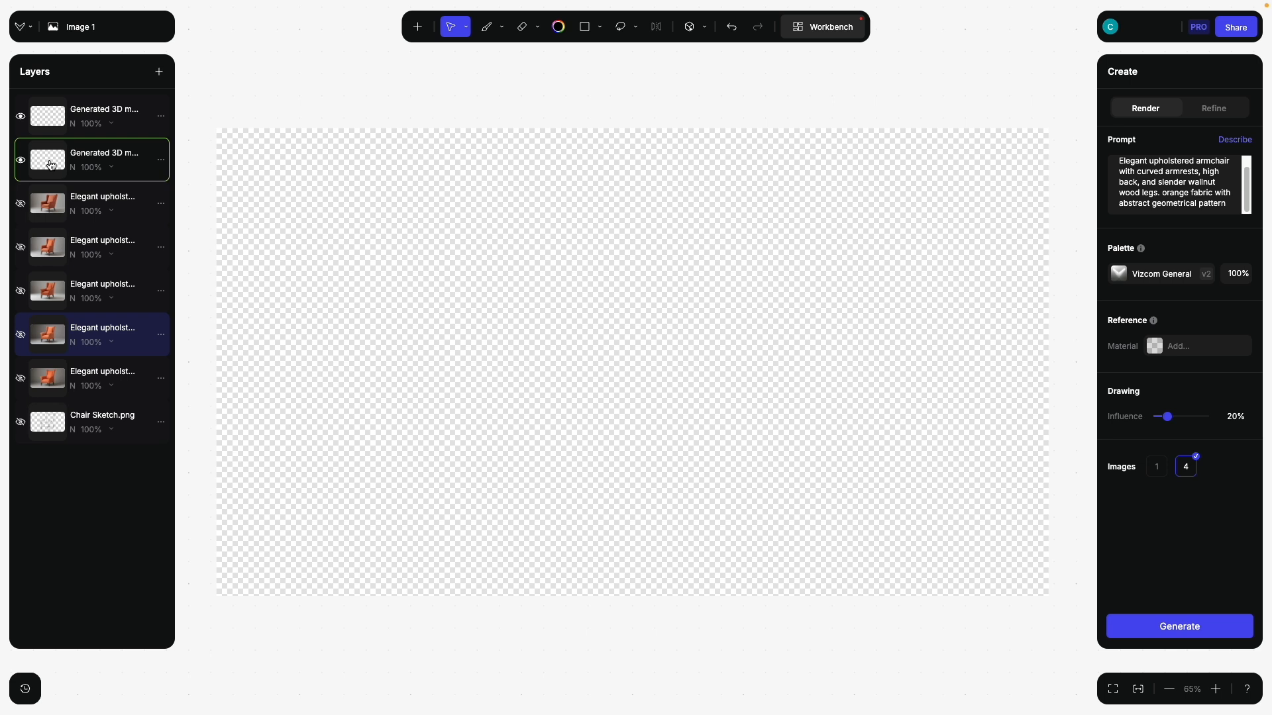
{"action": "right_click", "coordinate": [51, 165]}
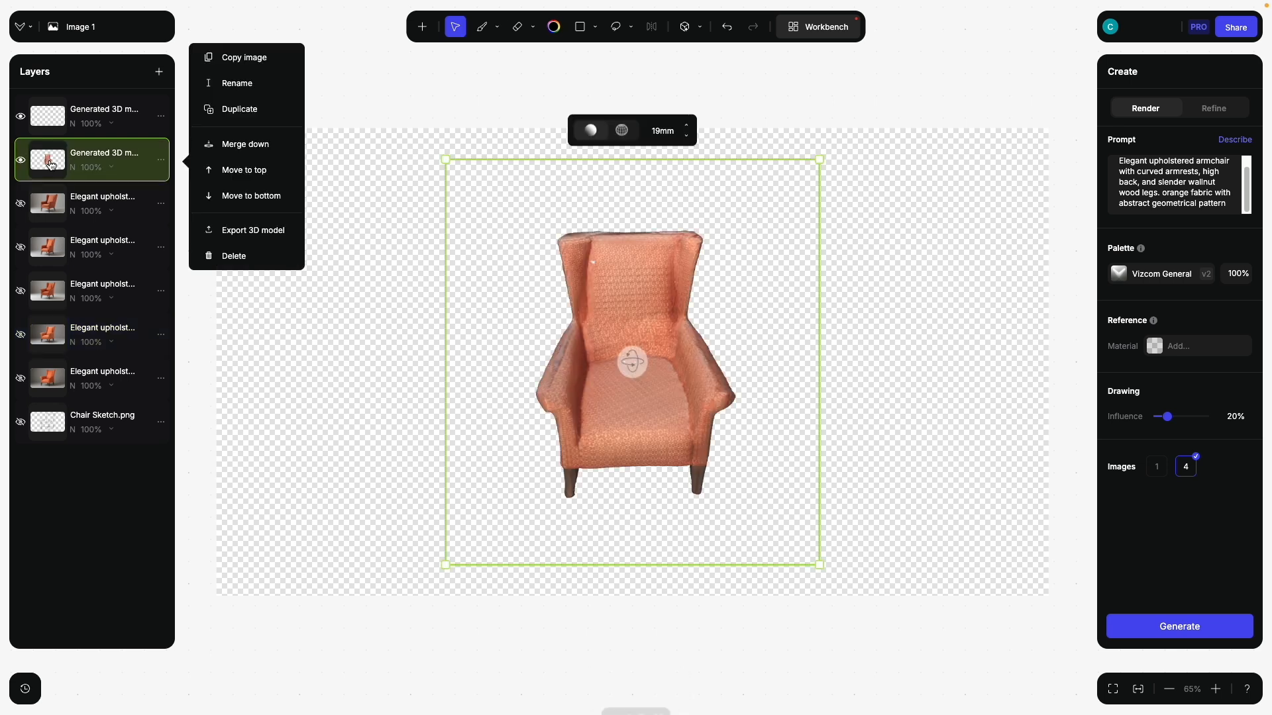
{"action": "left_click_drag", "start_coordinate": [659, 396], "coordinate": [311, 326]}
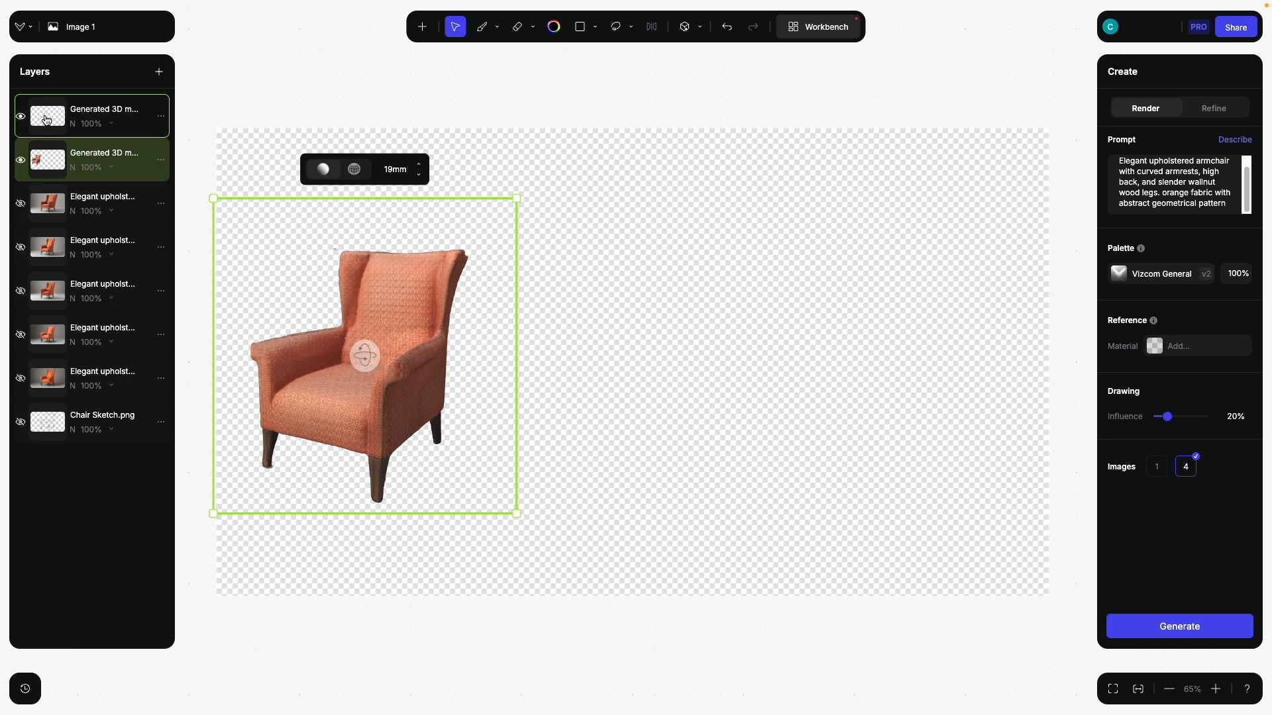
Step: Load the Detailed 3D chair, turn it to a three-quarter view facing left, and place it on the canvas's right side
{"action": "right_click", "coordinate": [45, 119]}
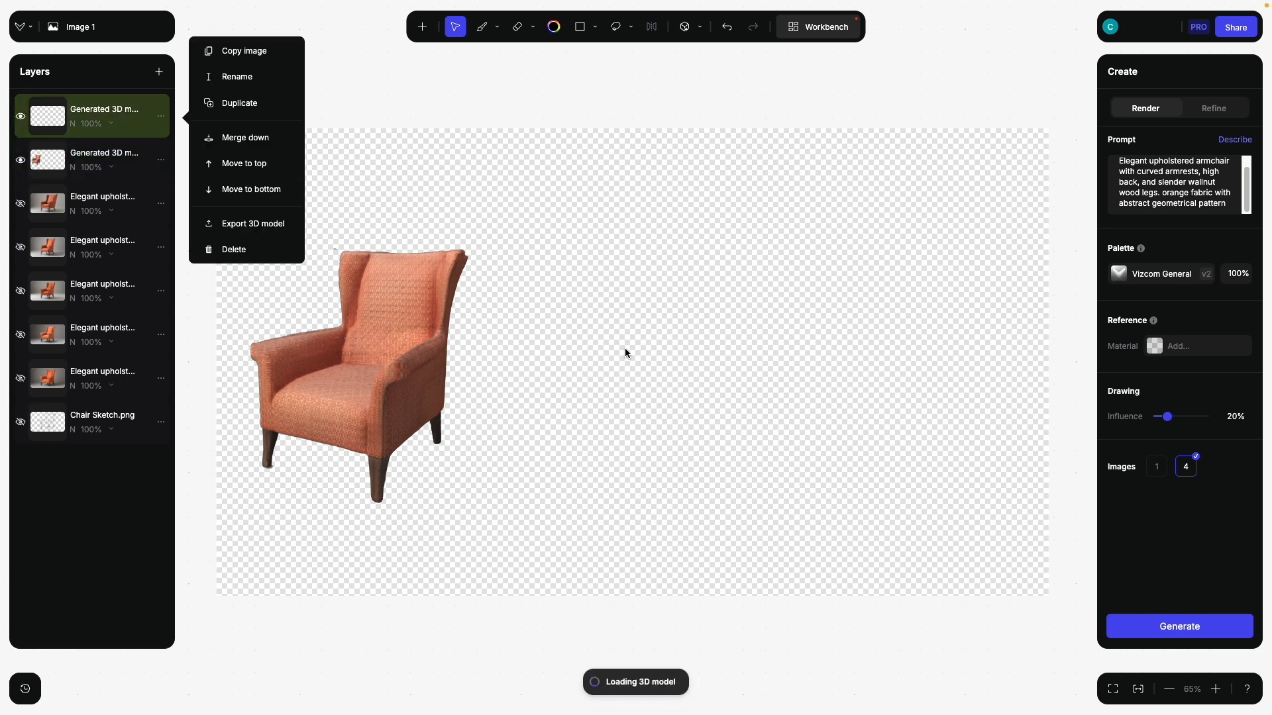
{"action": "left_click_drag", "start_coordinate": [633, 363], "coordinate": [488, 329]}
{"action": "left_click_drag", "start_coordinate": [647, 420], "coordinate": [915, 430]}
Step: Move the Standard 3D chair to the middle of the canvas and rotate it to face the front
{"action": "left_click", "coordinate": [370, 390]}
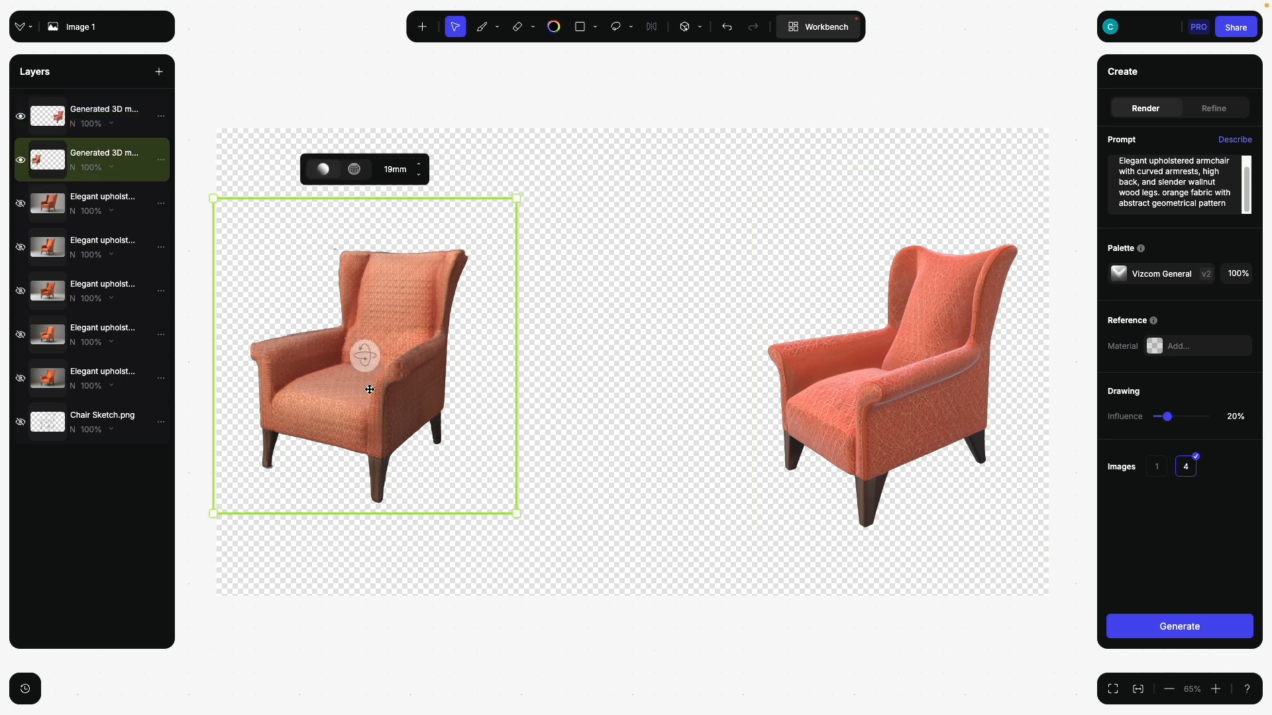
{"action": "left_click_drag", "start_coordinate": [365, 358], "coordinate": [414, 355]}
{"action": "left_click_drag", "start_coordinate": [373, 404], "coordinate": [616, 376]}
{"action": "left_click_drag", "start_coordinate": [627, 328], "coordinate": [638, 325]}
Step: Duplicate the Detailed 3D chair, place the copy on the canvas's left side and rotate it to face right, mirroring the original
{"action": "left_click", "coordinate": [75, 134]}
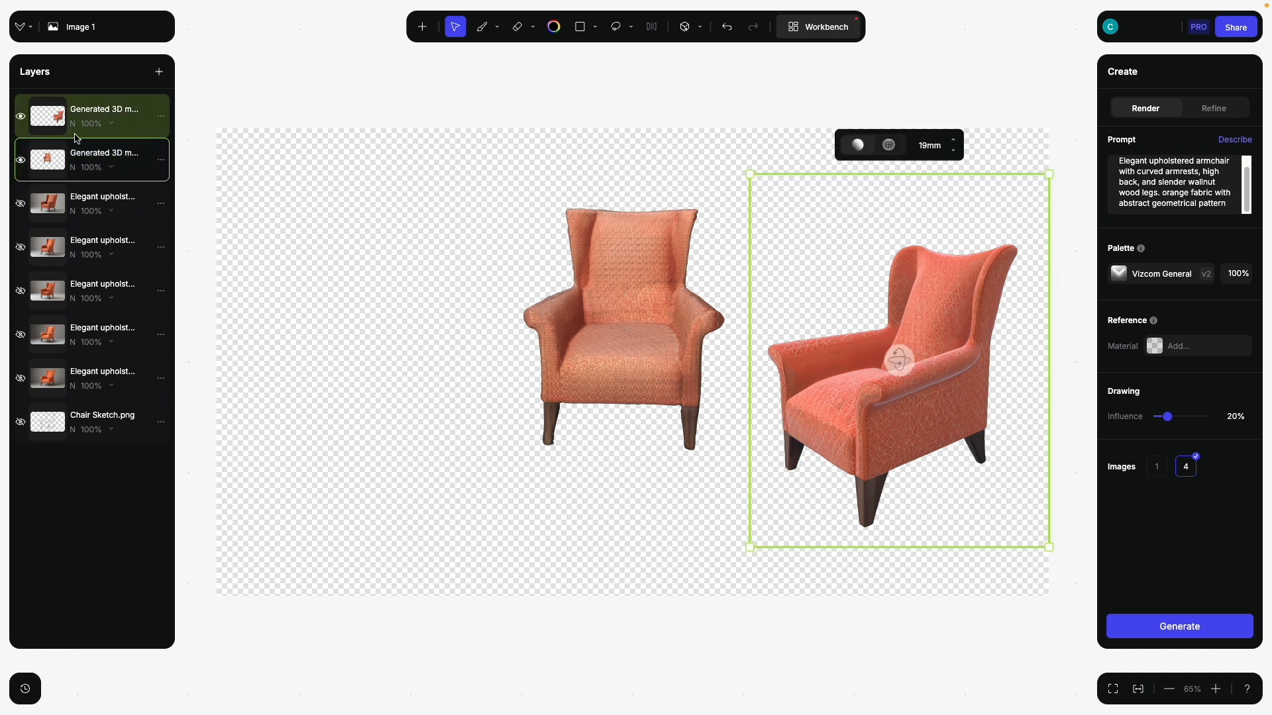
{"action": "left_click", "coordinate": [161, 117]}
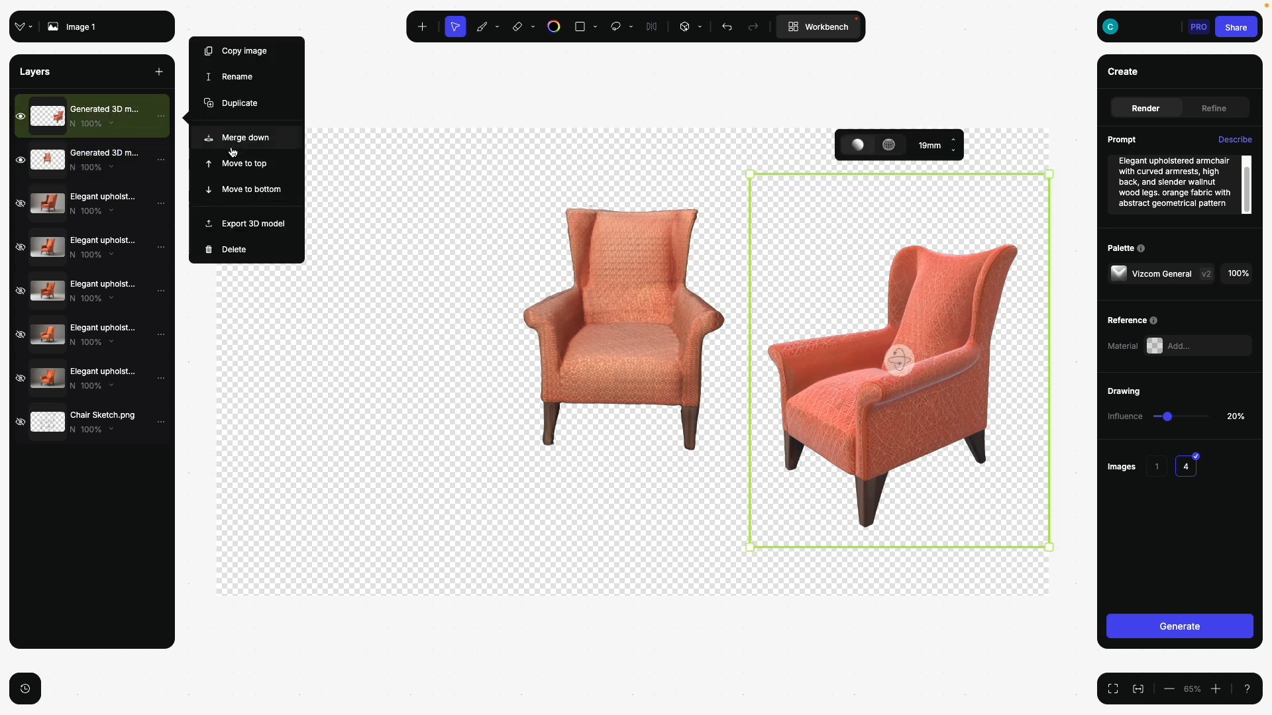
{"action": "left_click", "coordinate": [245, 103]}
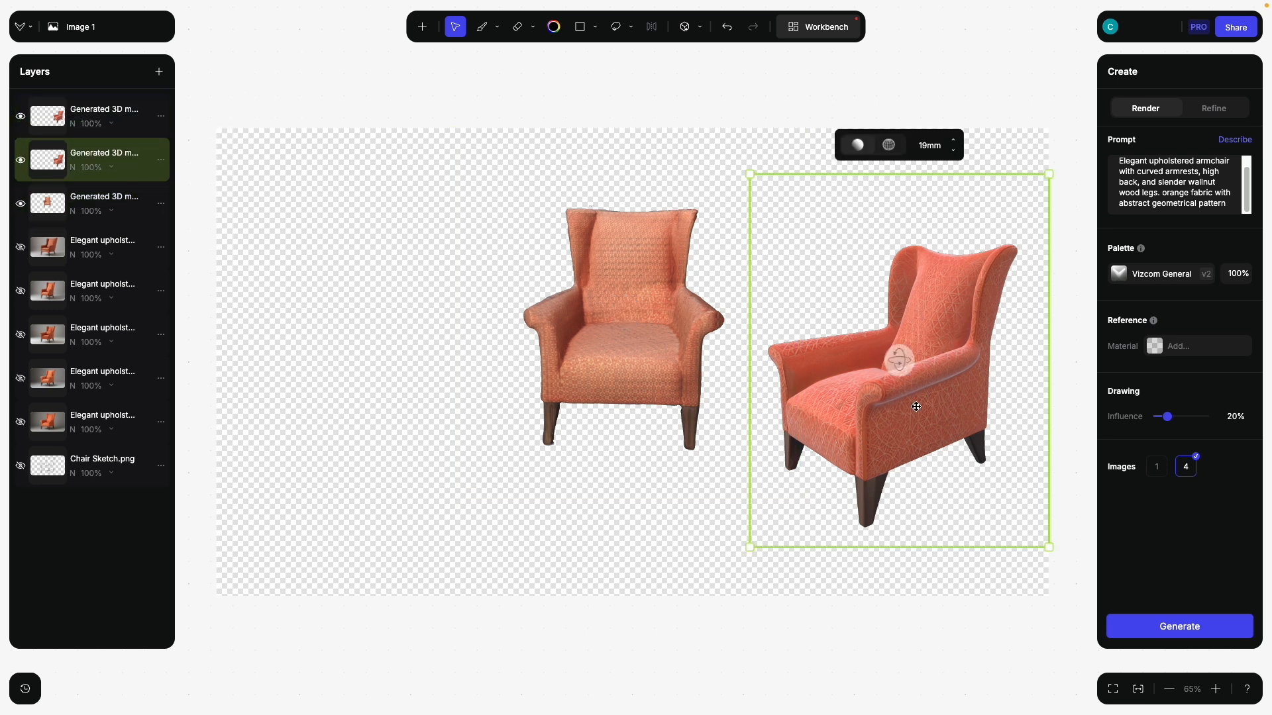
{"action": "left_click_drag", "start_coordinate": [916, 406], "coordinate": [375, 384]}
{"action": "left_click_drag", "start_coordinate": [358, 336], "coordinate": [505, 327]}
{"action": "left_click_drag", "start_coordinate": [358, 335], "coordinate": [423, 390]}
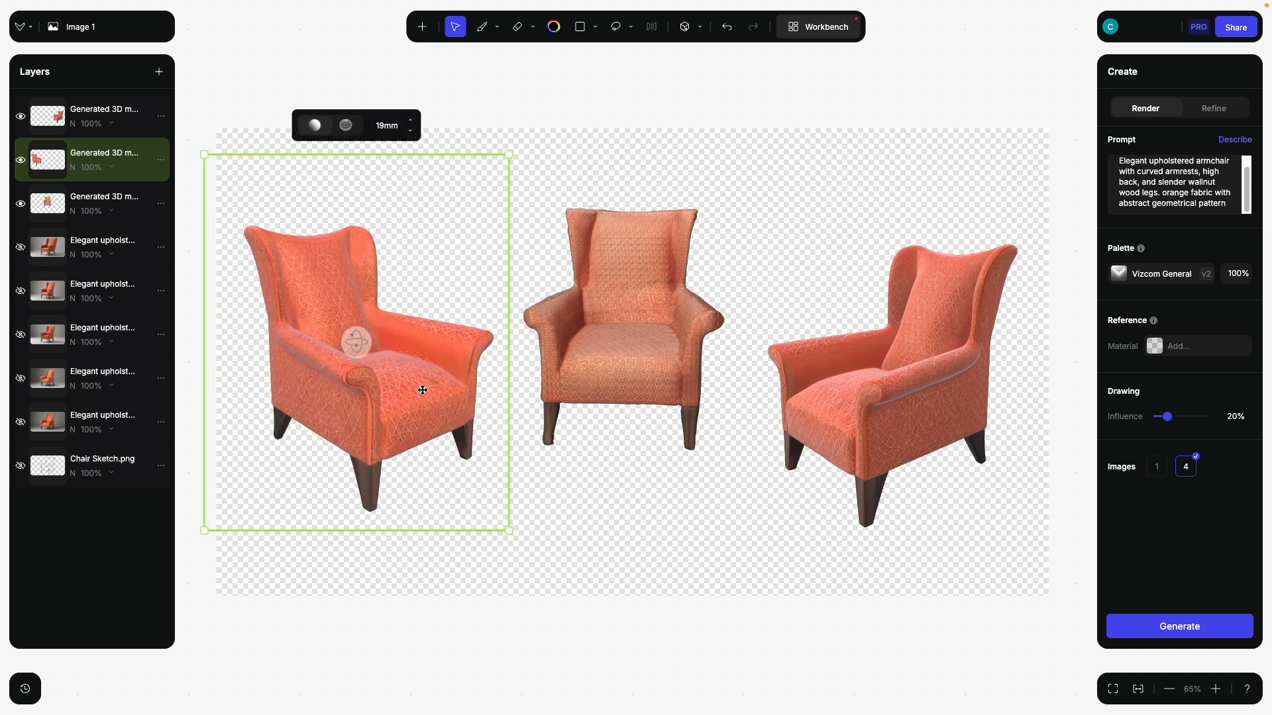
{"action": "left_click_drag", "start_coordinate": [356, 342], "coordinate": [411, 398]}
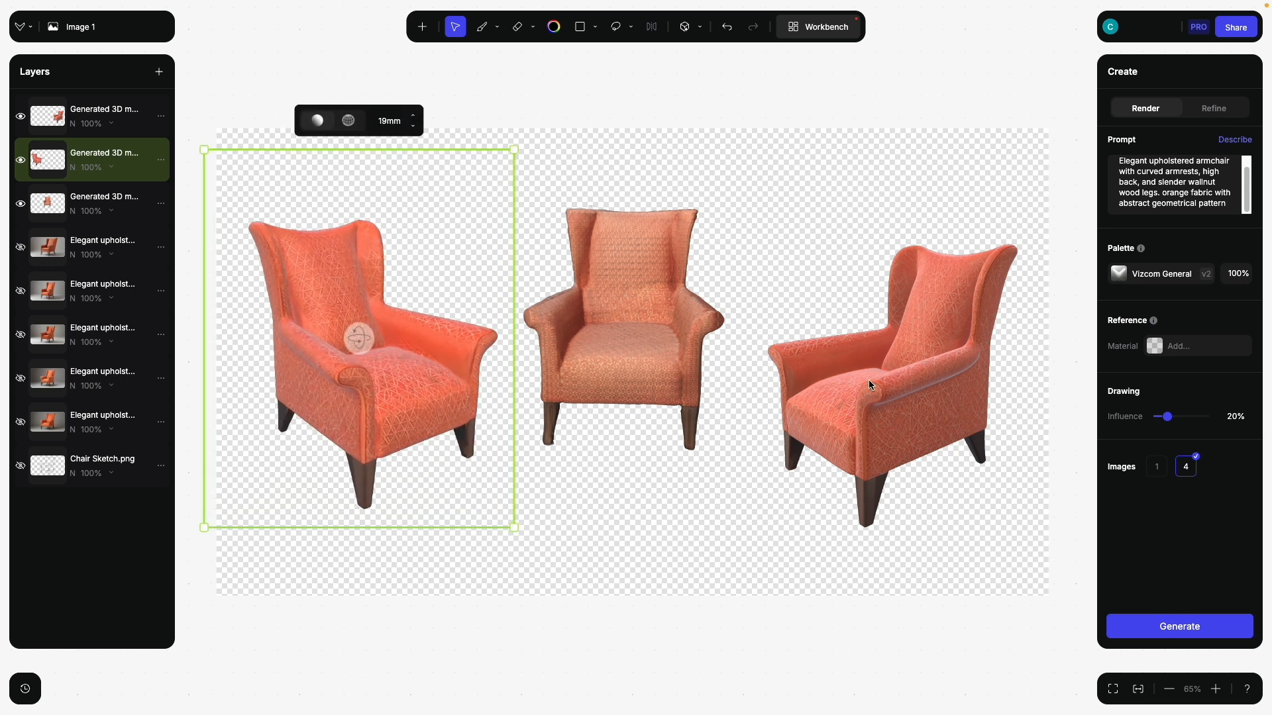
Step: Fine-tune the position and angle of the right and middle 3D chairs to balance the three-chair arrangement
{"action": "left_click", "coordinate": [870, 354]}
{"action": "mouse_move", "coordinate": [887, 359]}
{"action": "left_mouse_down"}
{"action": "mouse_move", "coordinate": [902, 375]}
{"action": "mouse_move", "coordinate": [873, 348]}
{"action": "left_mouse_up"}
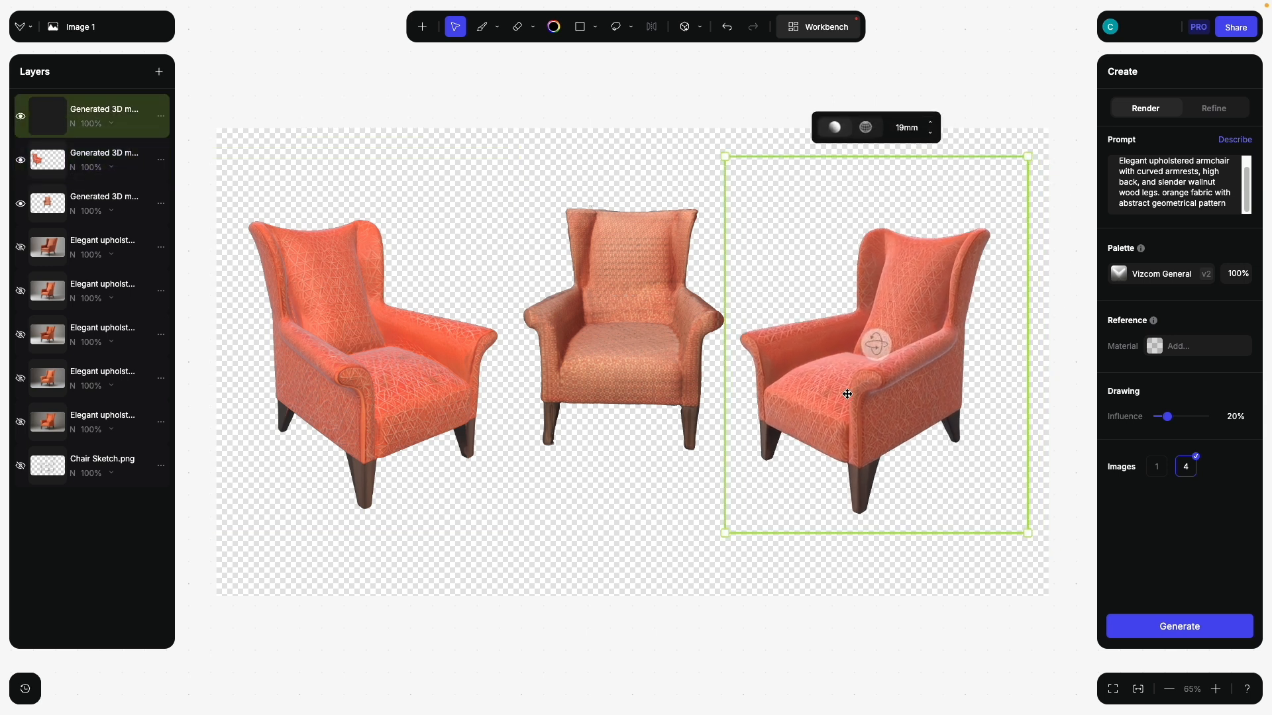
{"action": "left_click", "coordinate": [622, 351]}
{"action": "left_click_drag", "start_coordinate": [627, 308], "coordinate": [626, 357]}
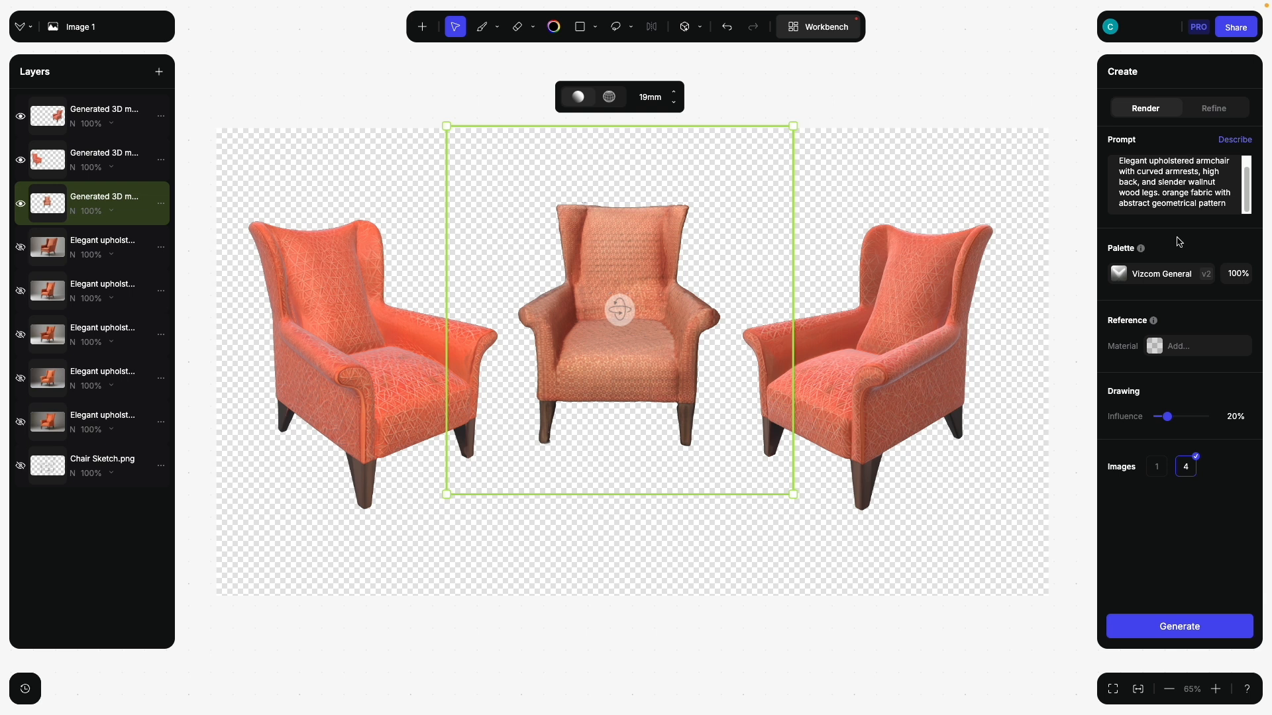
Step: Set the drawing influence to 100% and generate four renders of the three-chair arrangement
{"action": "left_click_drag", "start_coordinate": [1166, 417], "coordinate": [1201, 416]}
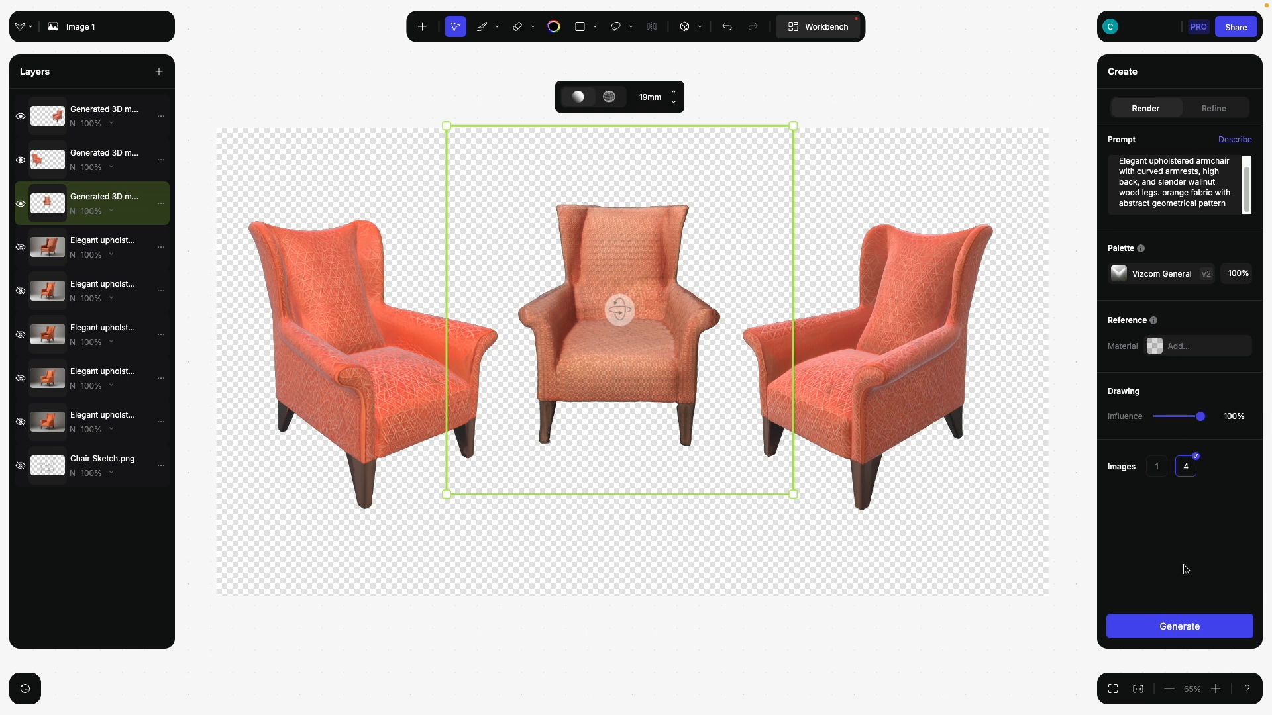
{"action": "left_click", "coordinate": [1187, 632]}
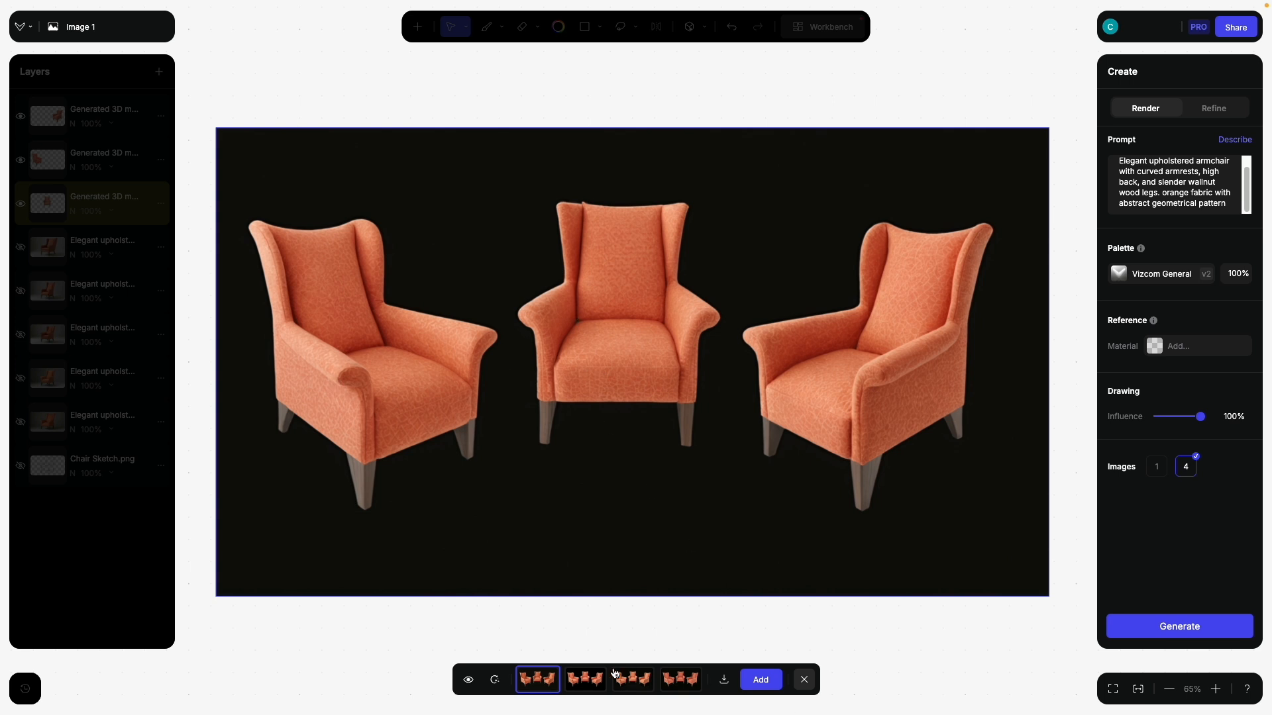
Step: Compare the second, third and fourth renders of the three chairs, and close the results without adding any
{"action": "left_click", "coordinate": [586, 681]}
{"action": "left_click", "coordinate": [630, 677]}
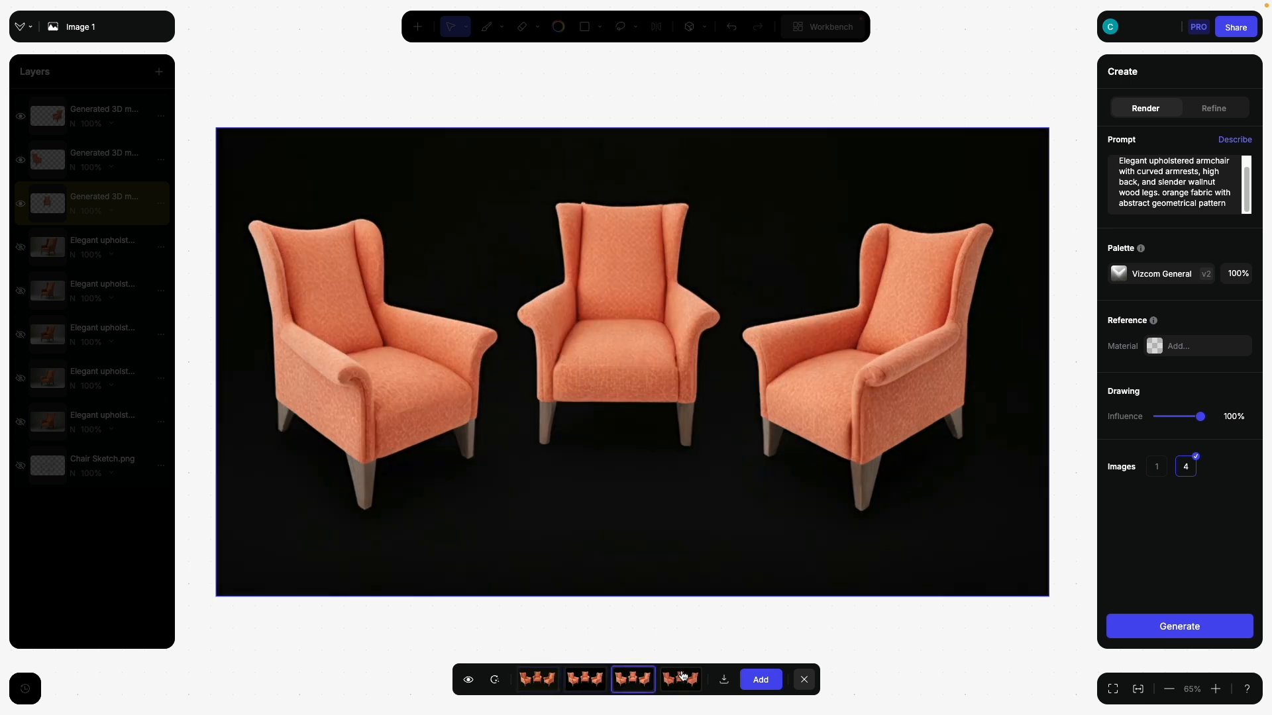
{"action": "left_click", "coordinate": [673, 681]}
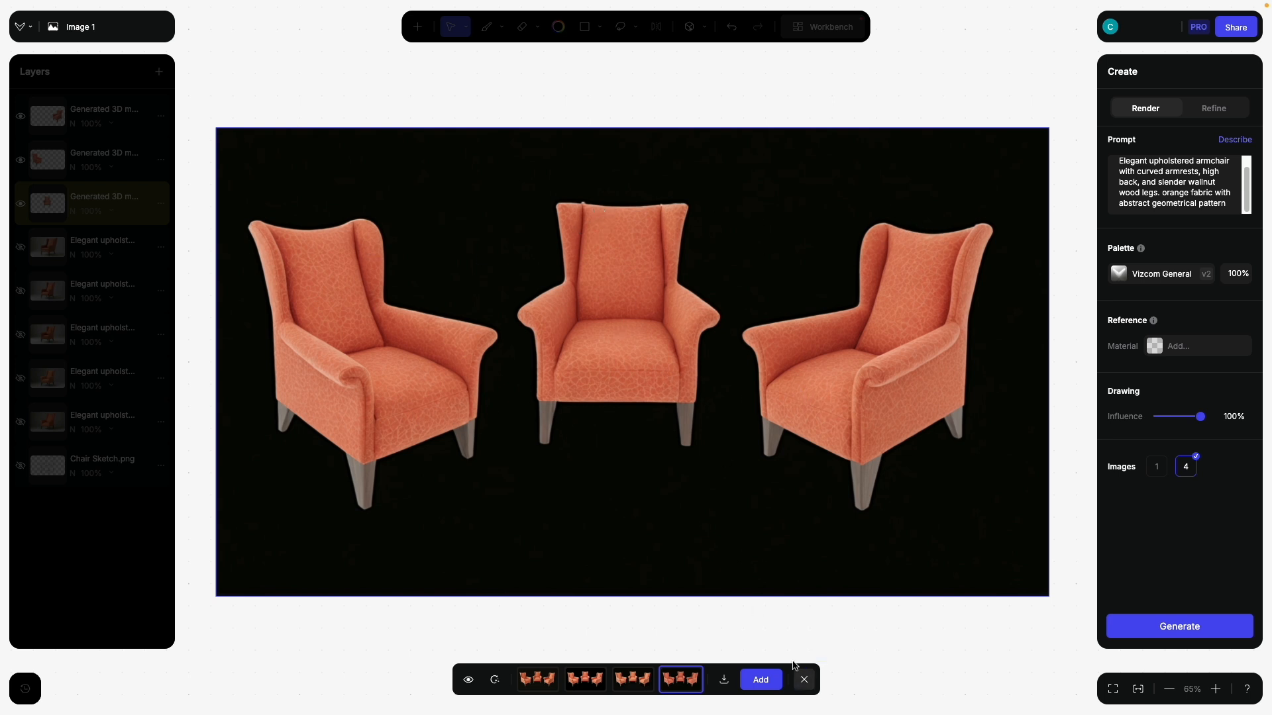
{"action": "left_click", "coordinate": [804, 679]}
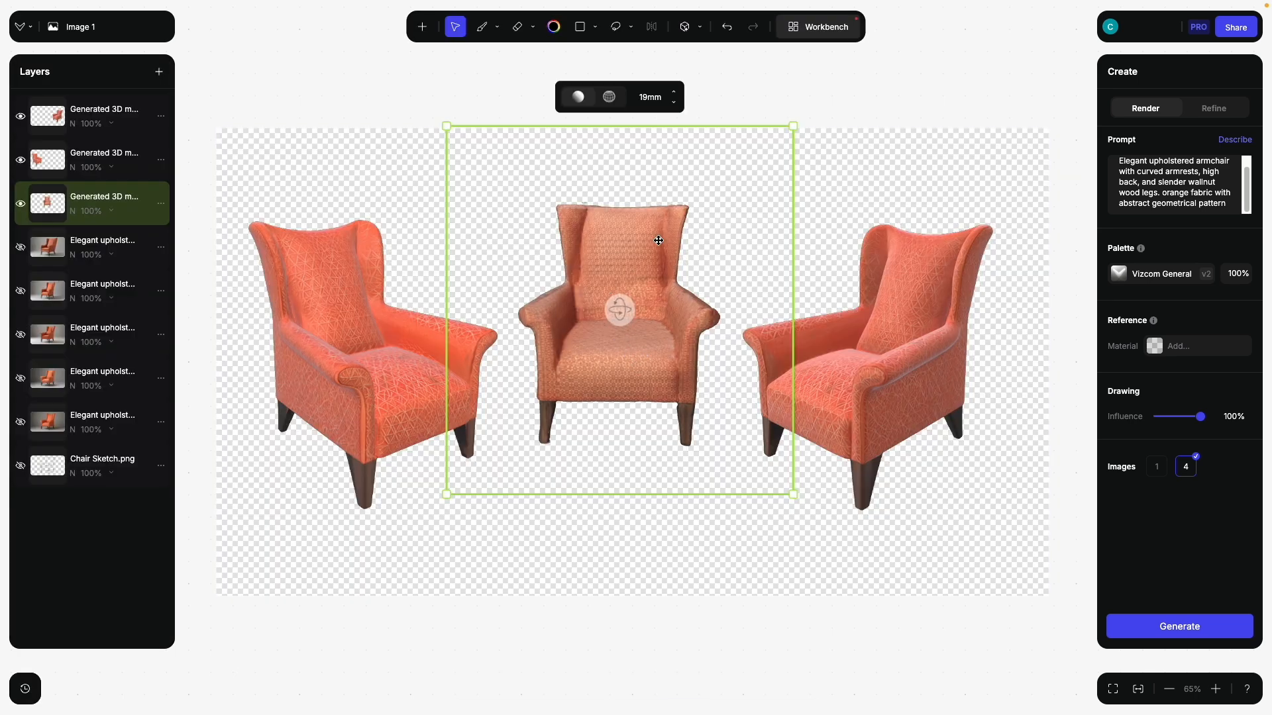
Step: Replace the middle chair with a duplicate of the right-hand Detailed 3D chair, rotated to face the front
{"action": "key", "text": "Delete"}
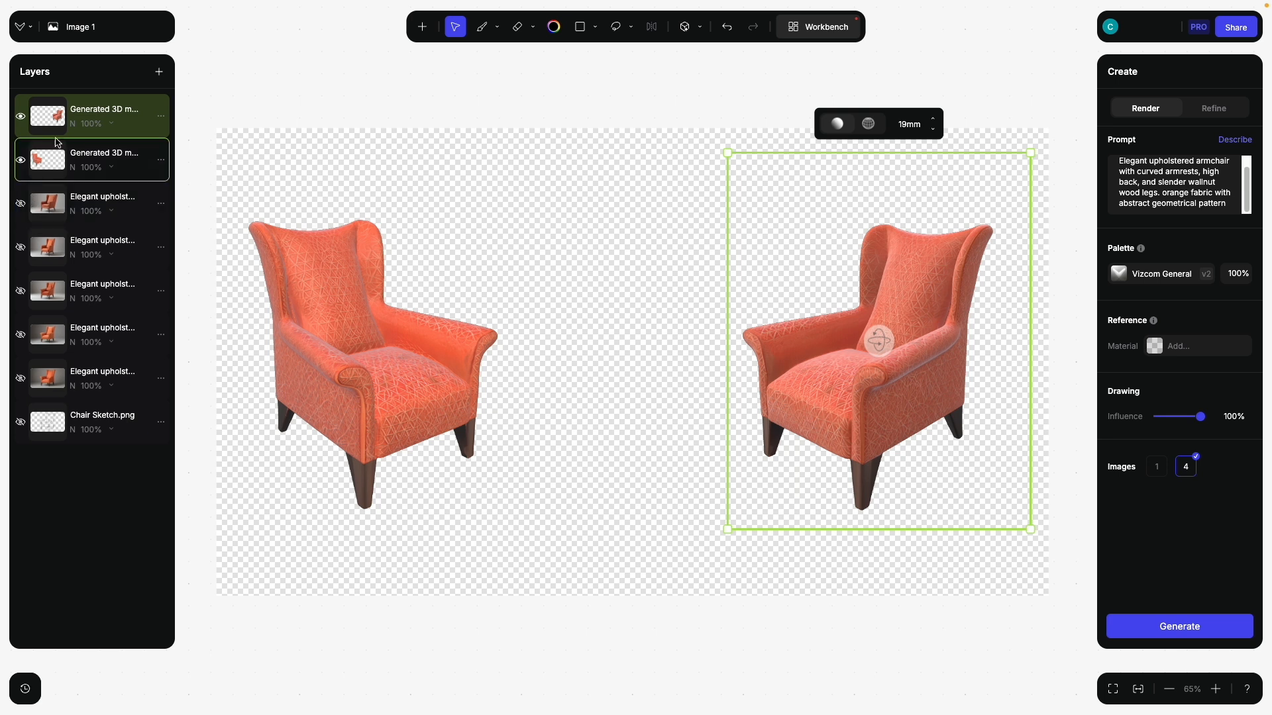
{"action": "left_click", "coordinate": [161, 119]}
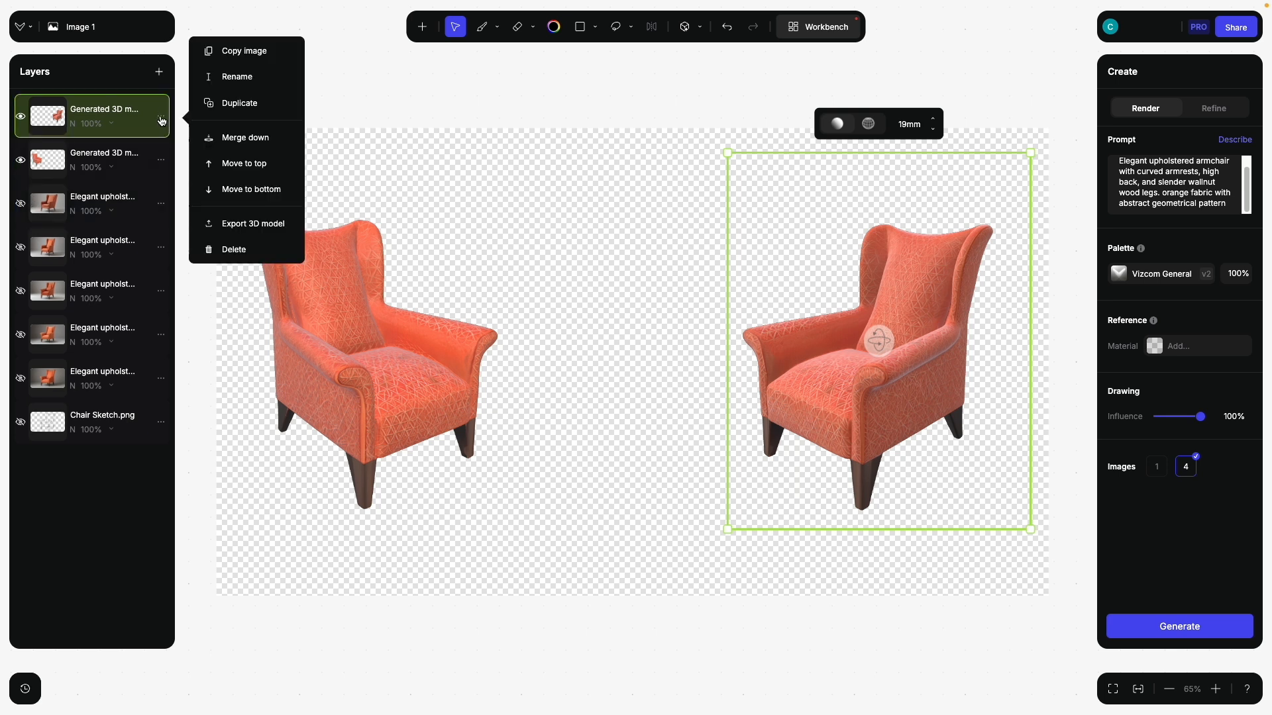
{"action": "left_click", "coordinate": [248, 103]}
{"action": "left_click_drag", "start_coordinate": [878, 341], "coordinate": [576, 220]}
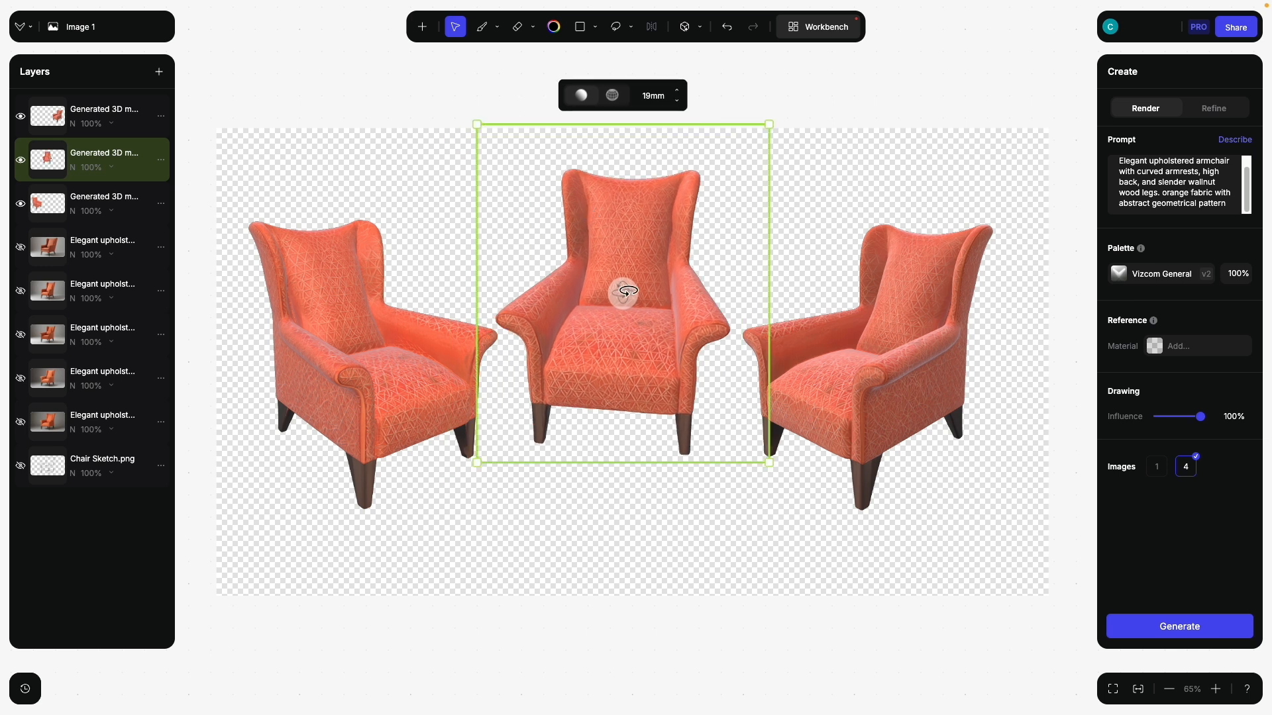
Step: Rotate the middle 3D chair to face straight forward, scale it down and centre it between the two side chairs
{"action": "left_click_drag", "start_coordinate": [625, 292], "coordinate": [645, 277]}
{"action": "left_click_drag", "start_coordinate": [619, 356], "coordinate": [617, 370]}
{"action": "left_click_drag", "start_coordinate": [750, 149], "coordinate": [734, 170]}
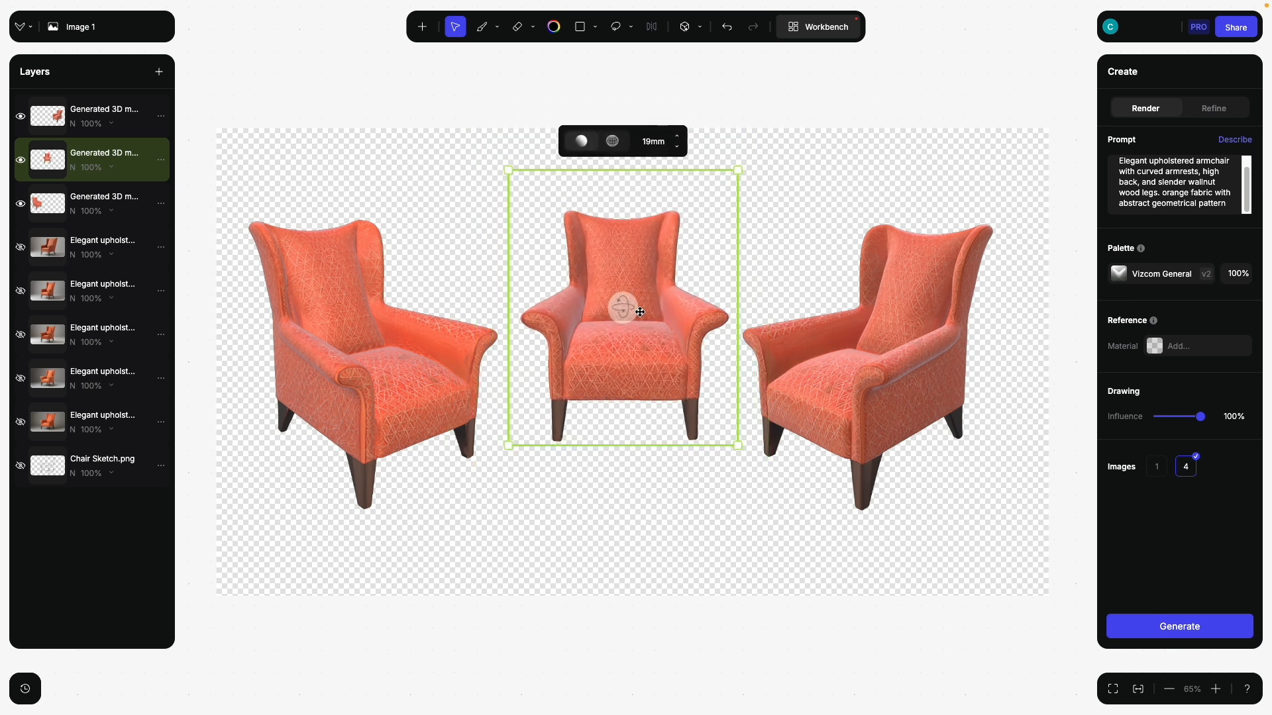
{"action": "left_click_drag", "start_coordinate": [619, 308], "coordinate": [621, 318]}
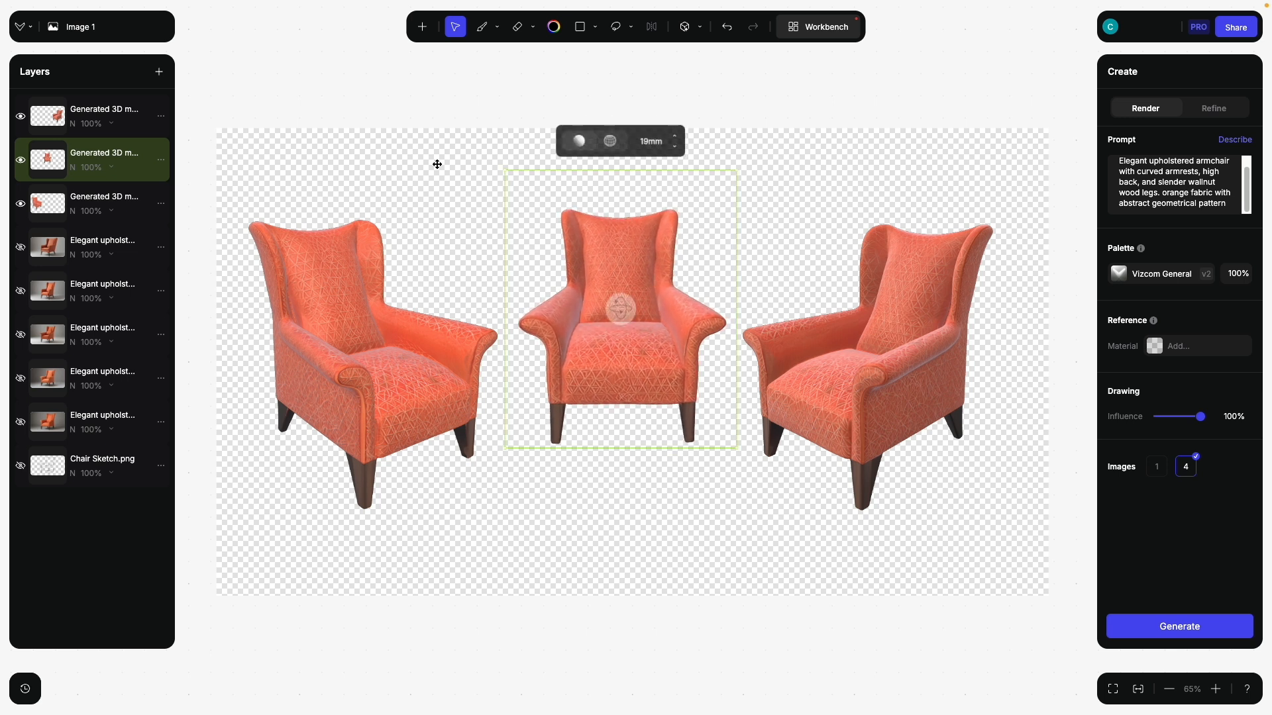
Step: Add a new layer beneath the three 3D chair layers and fill it with white (ffffff) using the Paint Bucket
{"action": "left_click", "coordinate": [163, 82]}
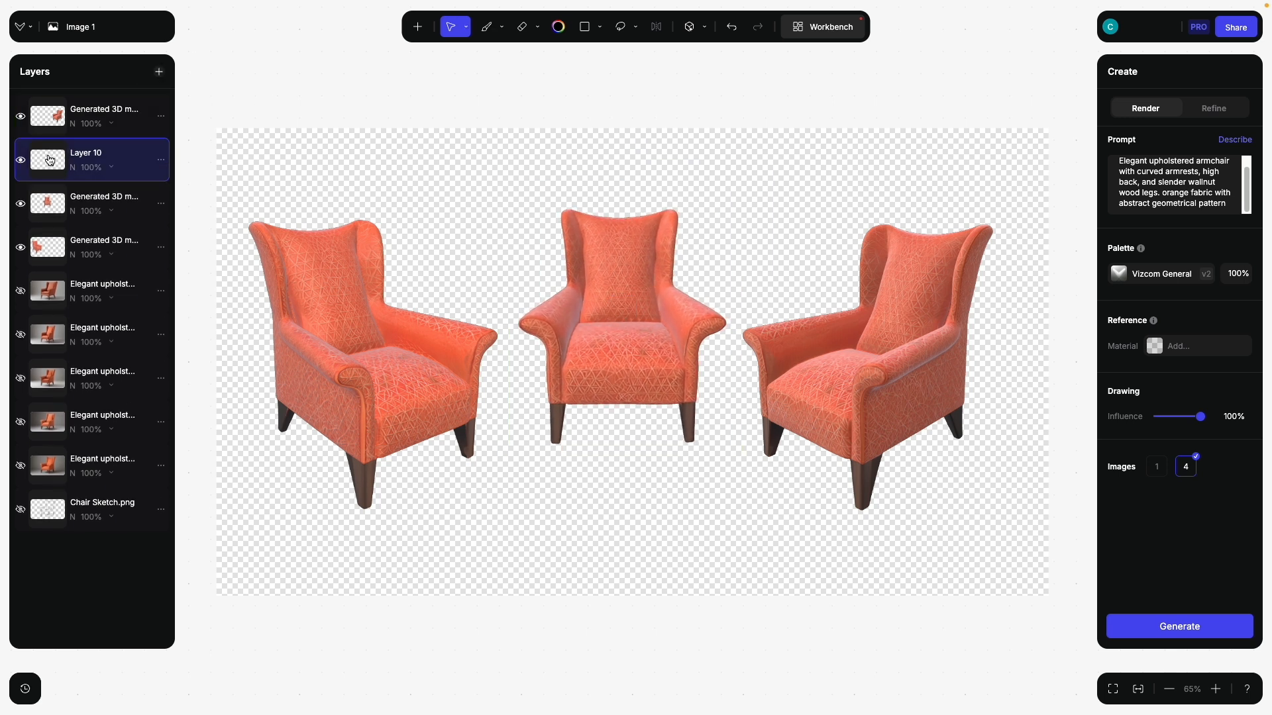
{"action": "mouse_move", "coordinate": [50, 162]}
{"action": "left_mouse_down"}
{"action": "mouse_move", "coordinate": [106, 202]}
{"action": "mouse_move", "coordinate": [109, 252]}
{"action": "left_mouse_up"}
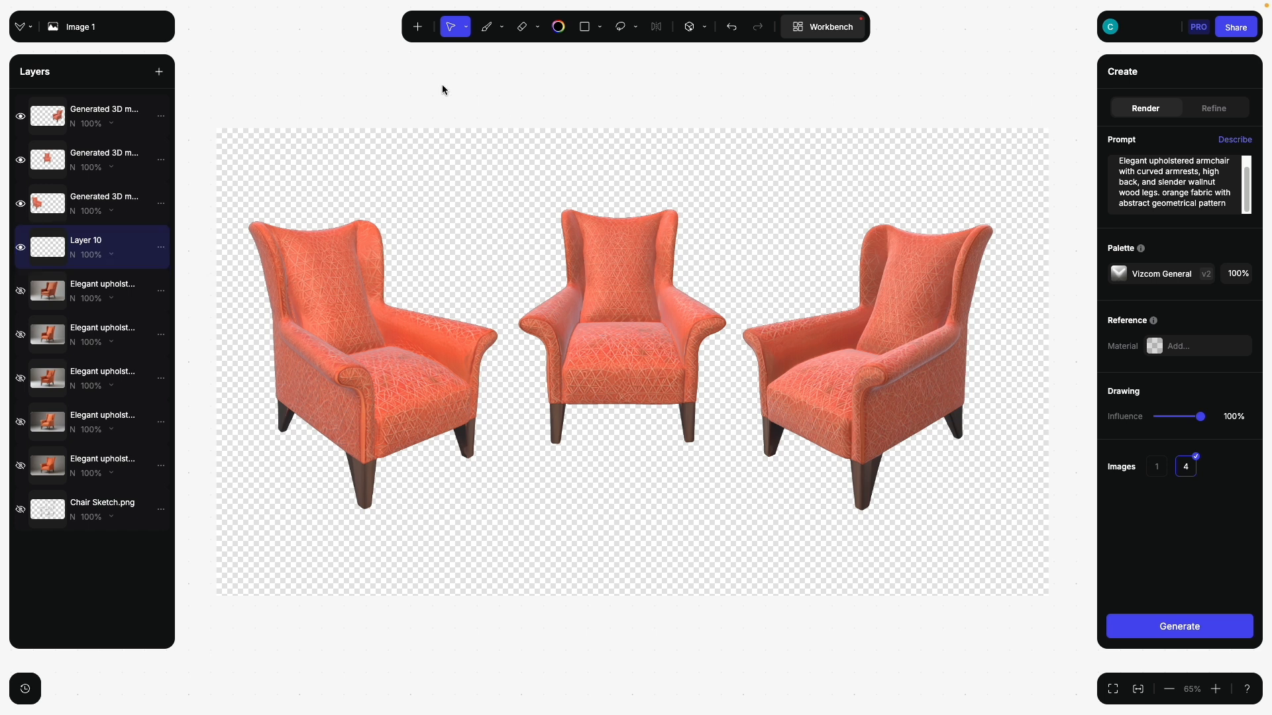
{"action": "left_click", "coordinate": [497, 29]}
{"action": "left_click", "coordinate": [502, 32]}
{"action": "left_click", "coordinate": [424, 99]}
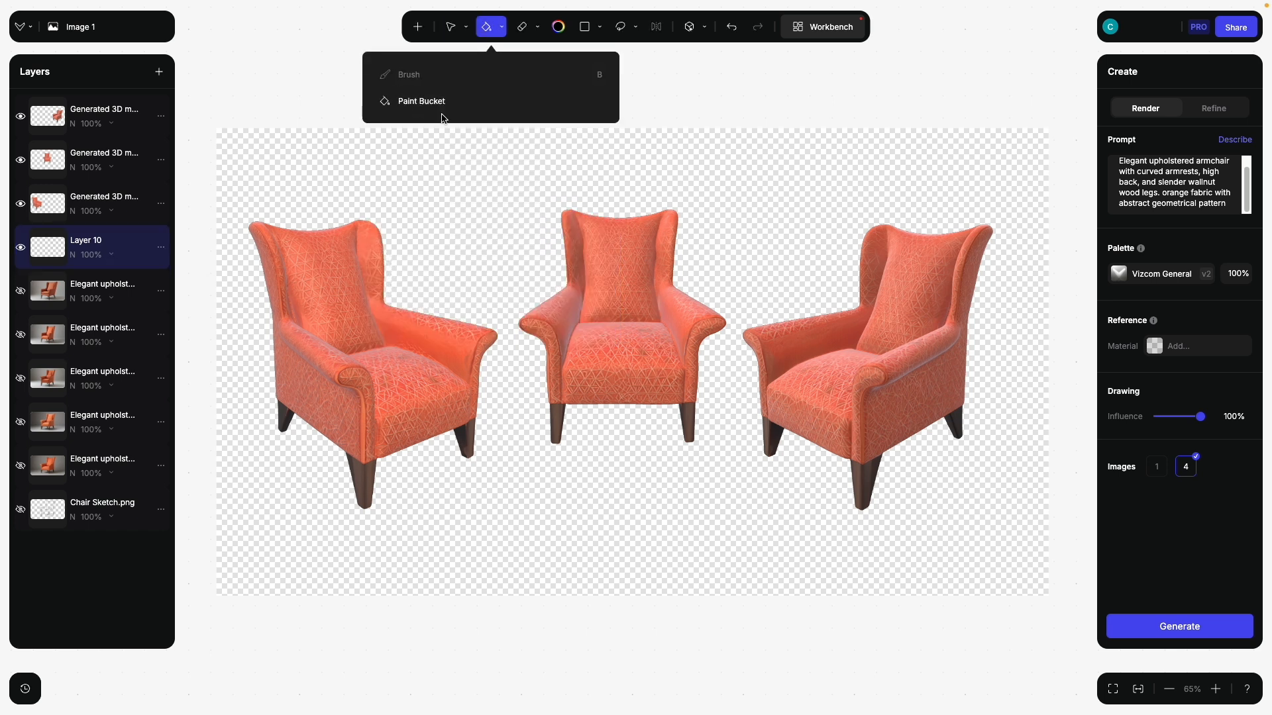
{"action": "left_click", "coordinate": [559, 26]}
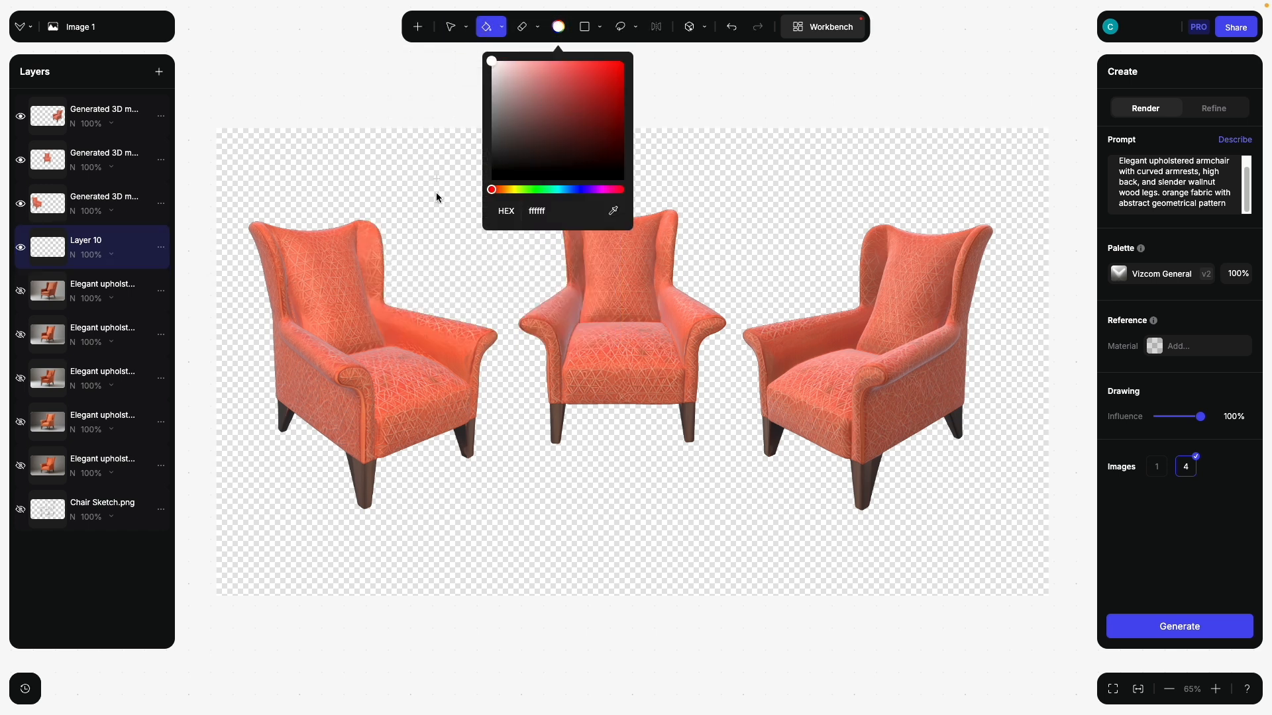
{"action": "left_click", "coordinate": [437, 200]}
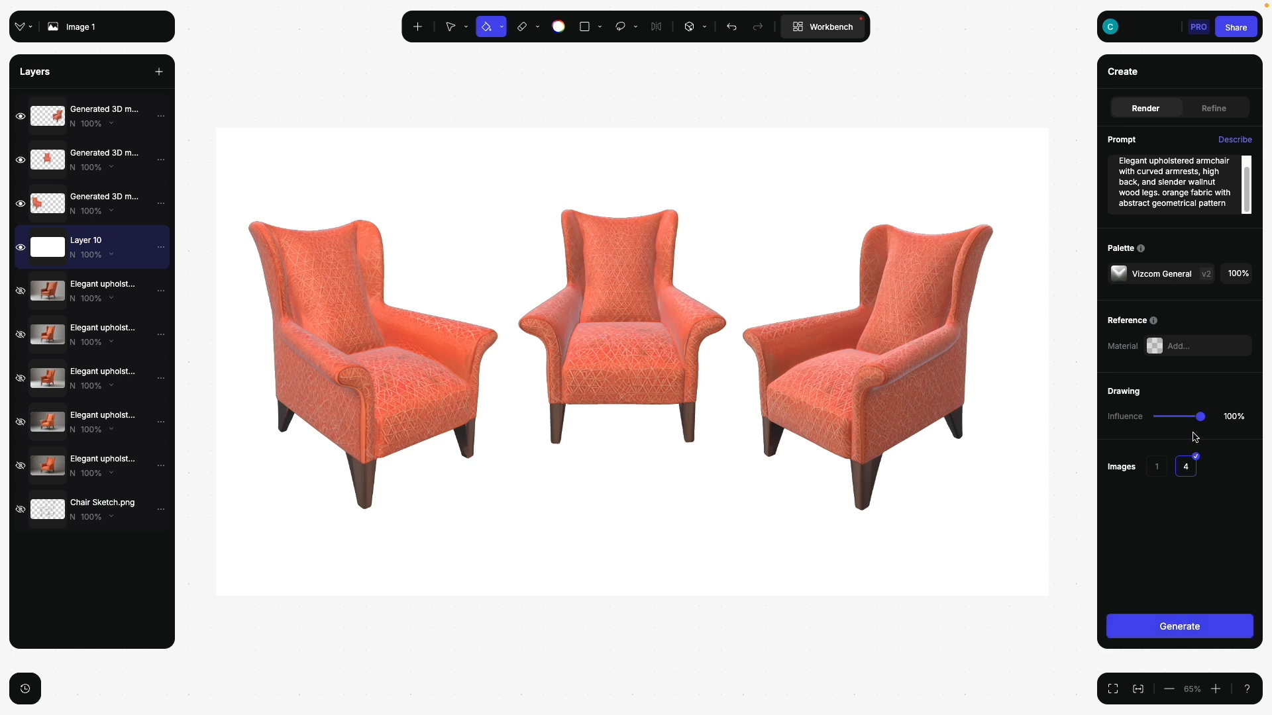
Step: Set the drawing influence to 80% and generate four renders of the chairs on the white background
{"action": "left_click_drag", "start_coordinate": [1201, 418], "coordinate": [1195, 418]}
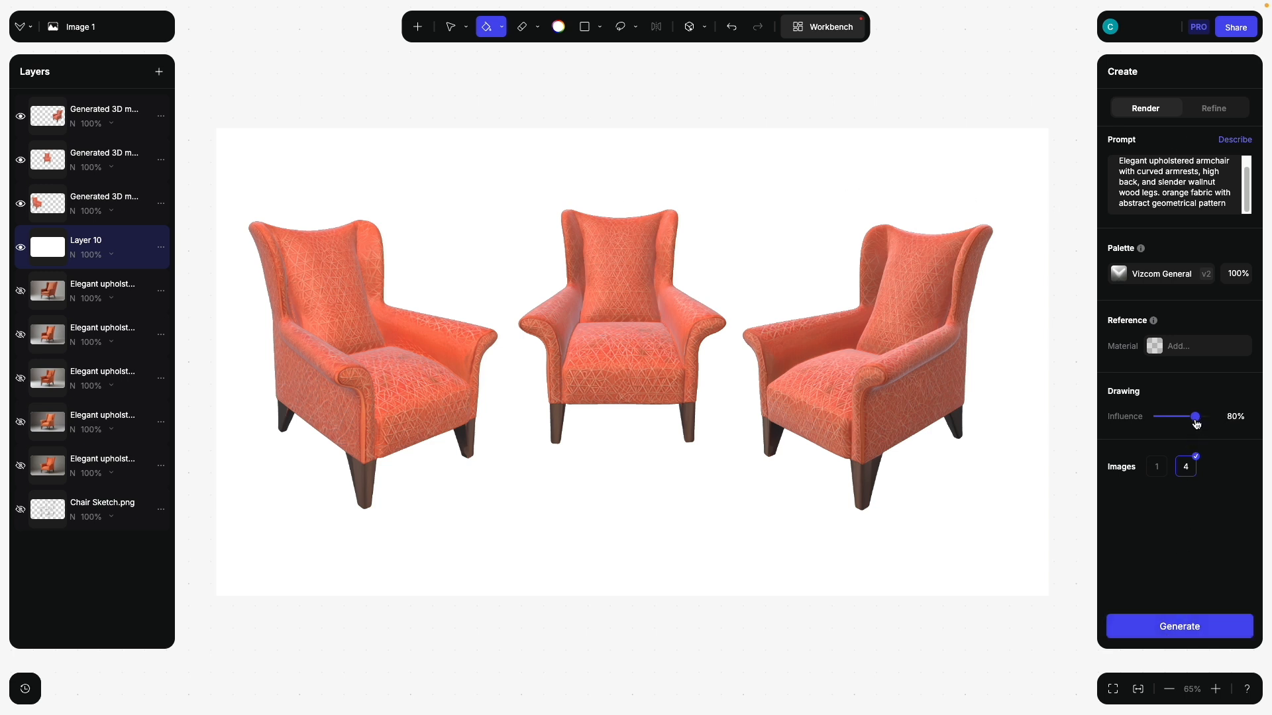
{"action": "left_click", "coordinate": [1195, 627]}
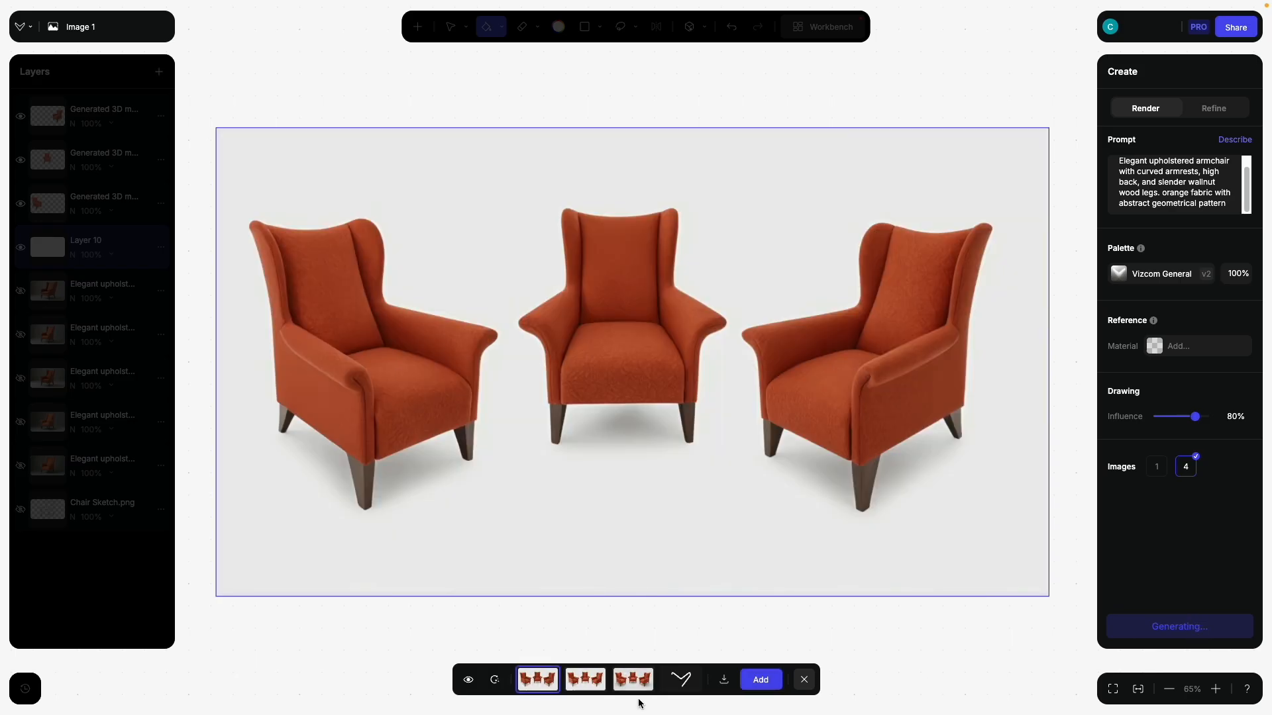
Step: Compare the four white-background renders of the three chairs for fabric colour and pattern
{"action": "left_click", "coordinate": [581, 688]}
{"action": "left_click", "coordinate": [632, 684]}
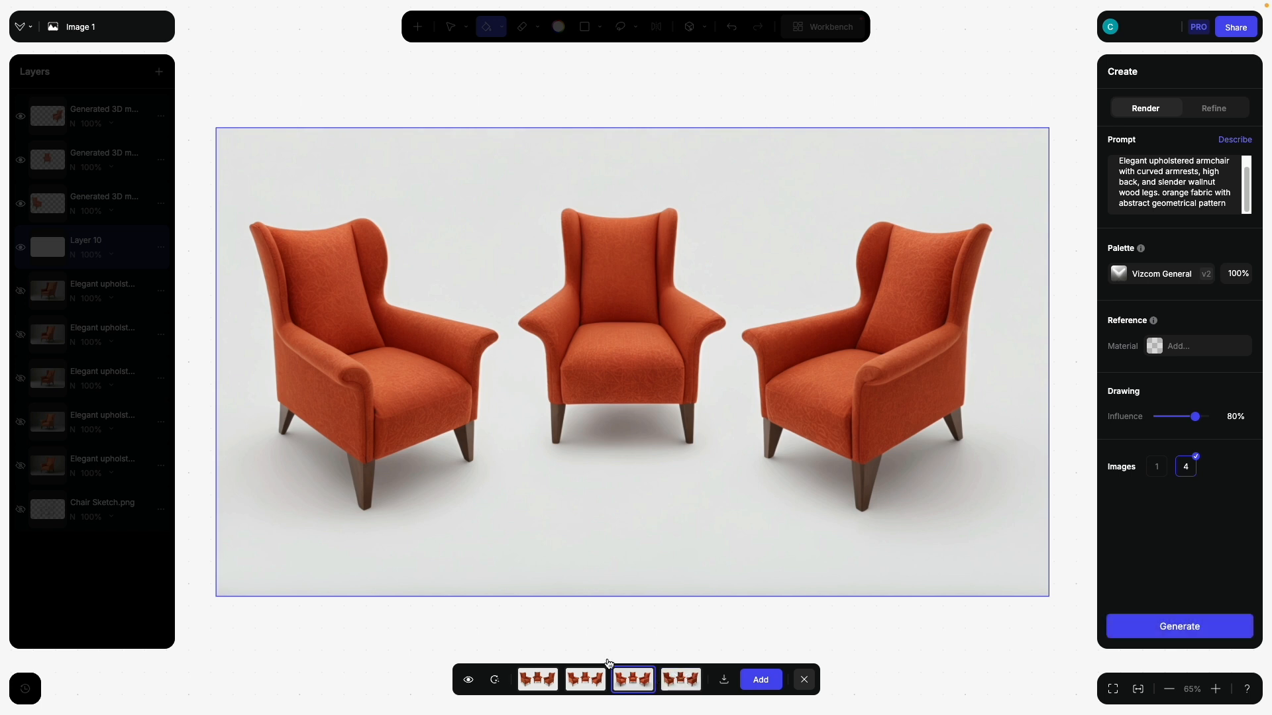
{"action": "left_click", "coordinate": [685, 682]}
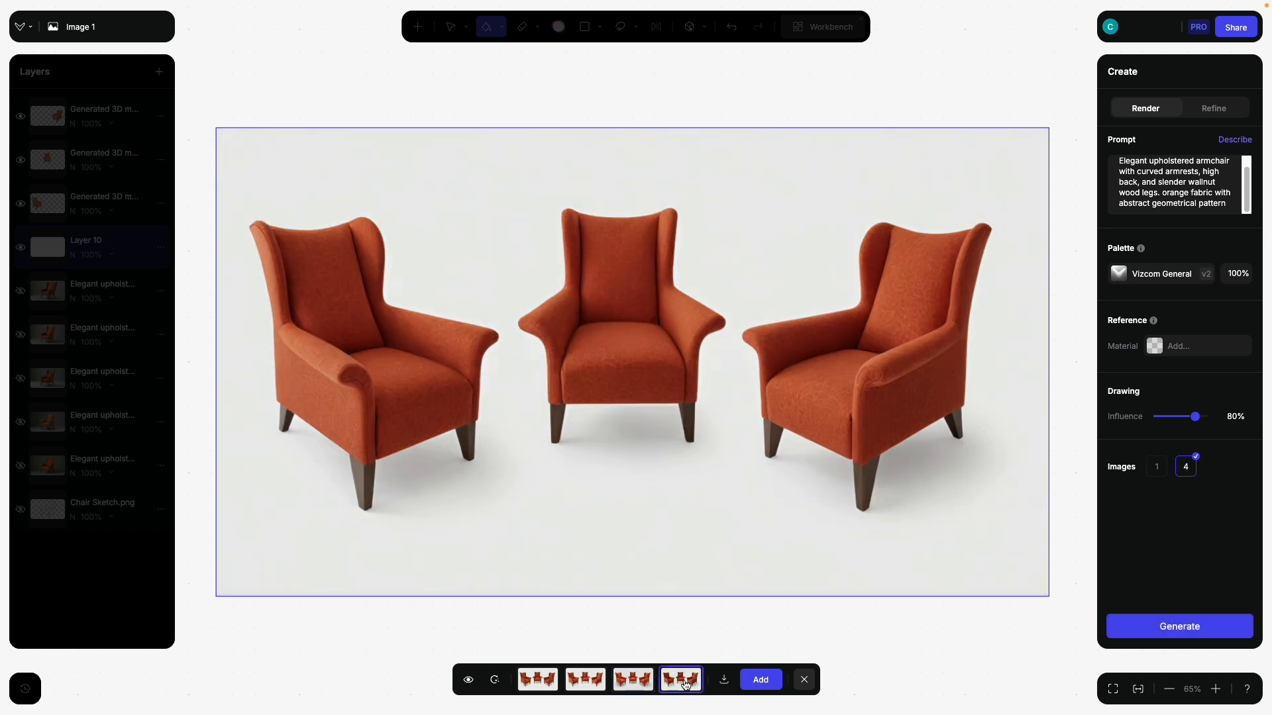
{"action": "left_click", "coordinate": [537, 681]}
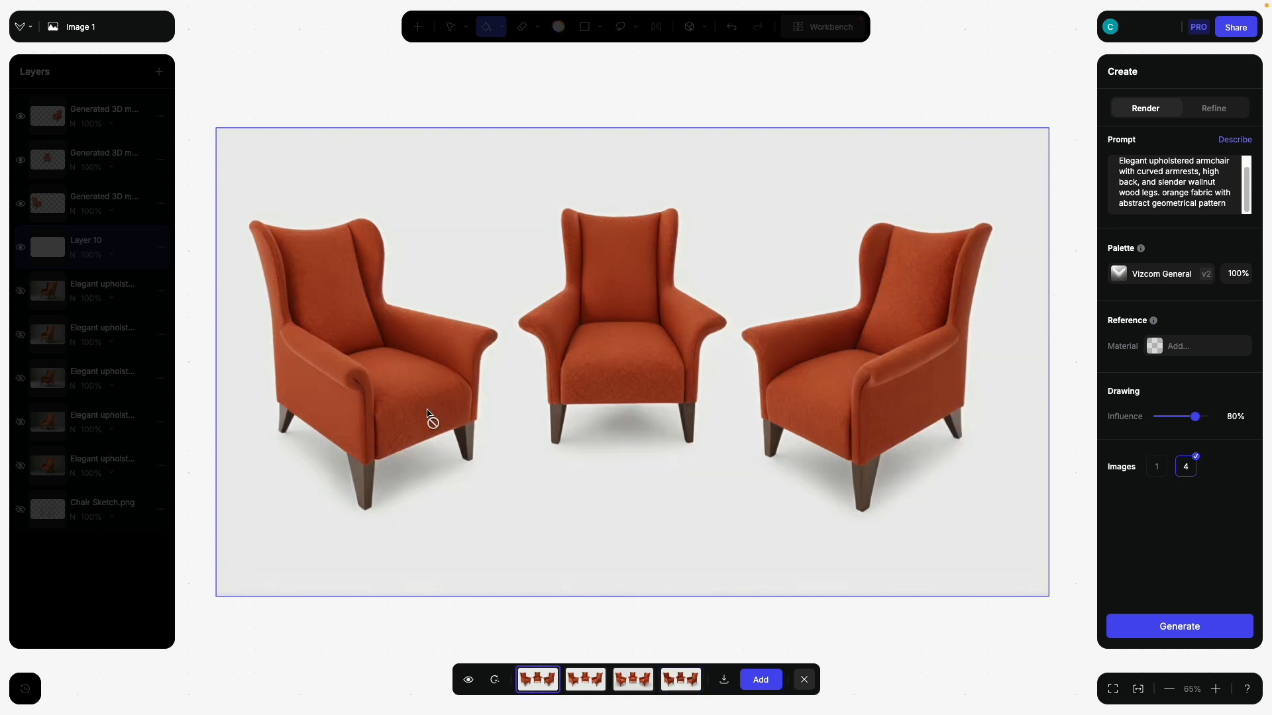
{"action": "left_click", "coordinate": [583, 681]}
{"action": "left_click", "coordinate": [633, 681]}
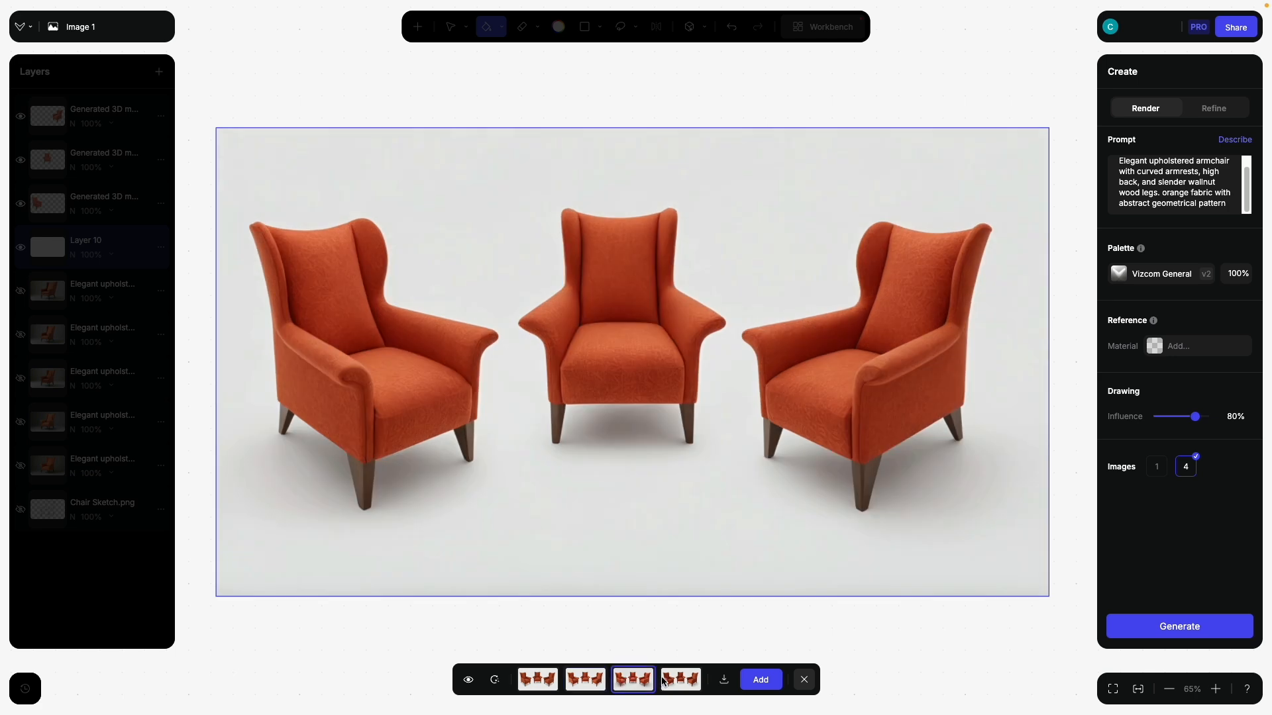
{"action": "left_click", "coordinate": [680, 681]}
Step: Inspect the fourth render's chairs and fabric detail up close, and close the results without adding any
{"action": "scroll", "coordinate": [616, 337], "scroll_direction": "up", "scroll_amount": 5}
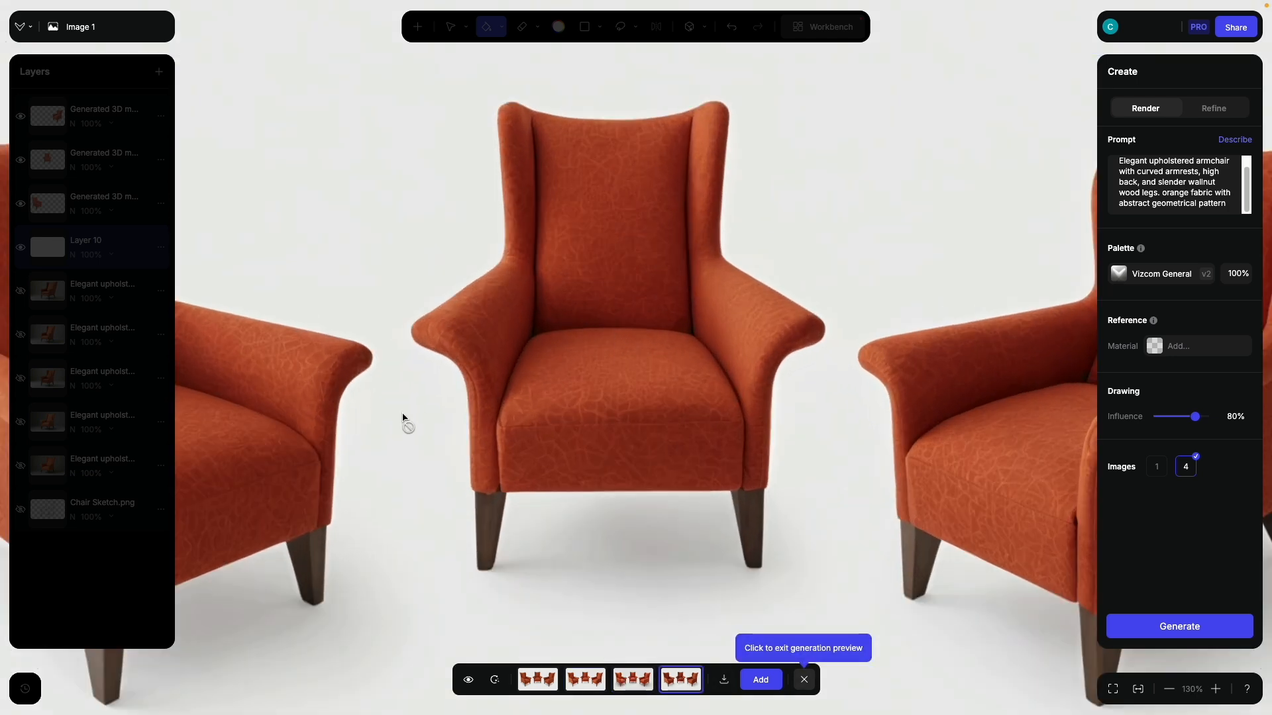
{"action": "left_click_drag", "start_coordinate": [403, 419], "coordinate": [554, 333]}
{"action": "left_click_drag", "start_coordinate": [891, 346], "coordinate": [554, 330]}
{"action": "mouse_move", "coordinate": [768, 346]}
{"action": "left_mouse_down"}
{"action": "mouse_move", "coordinate": [517, 372]}
{"action": "mouse_move", "coordinate": [717, 486]}
{"action": "left_mouse_up"}
{"action": "left_click_drag", "start_coordinate": [443, 456], "coordinate": [669, 301]}
{"action": "scroll", "coordinate": [669, 302], "scroll_direction": "down", "scroll_amount": 5}
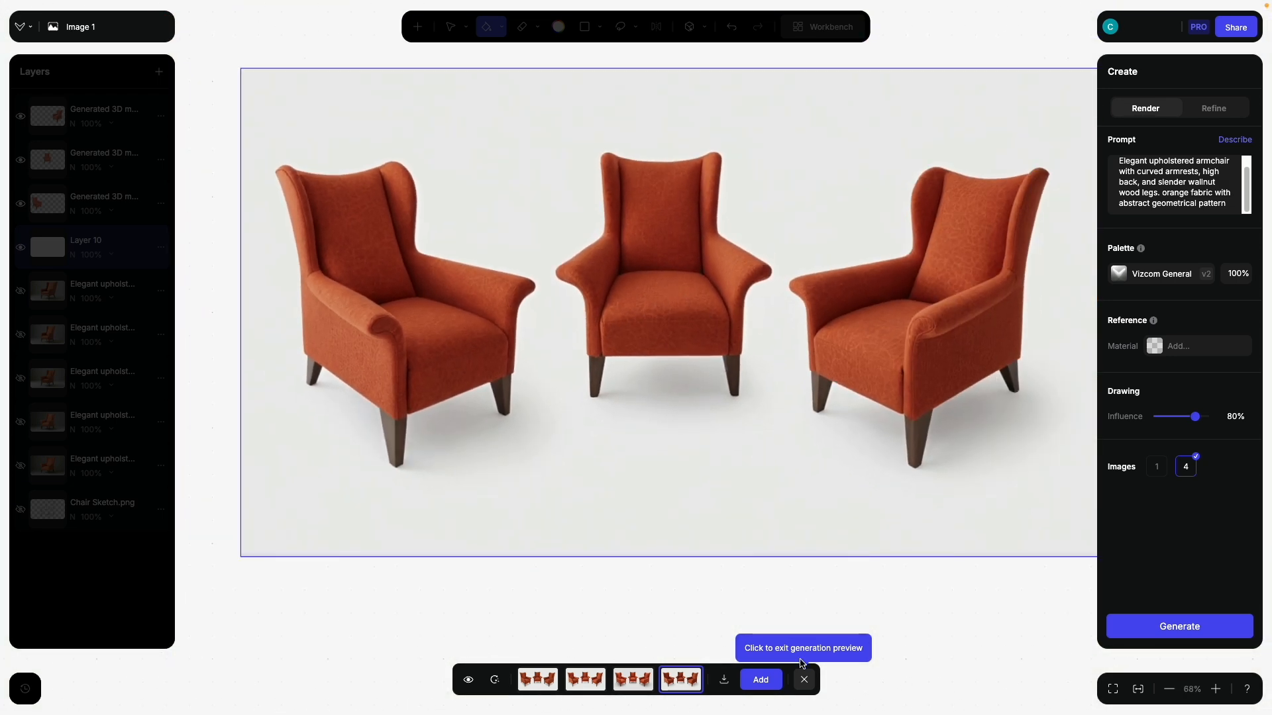
{"action": "left_click", "coordinate": [804, 679]}
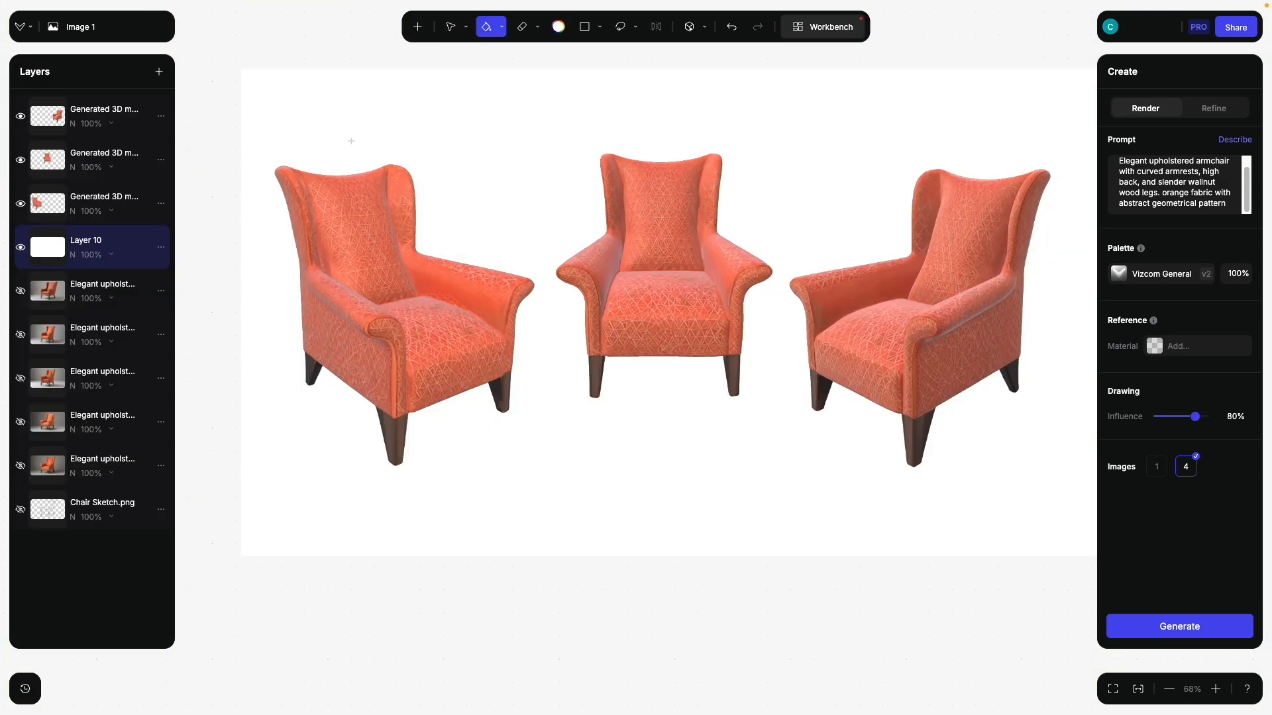
Step: Refill the background layer behind the chairs with dark grey (2a2a2a) and generate four new renders
{"action": "left_click", "coordinate": [558, 26]}
{"action": "left_click_drag", "start_coordinate": [479, 133], "coordinate": [471, 159]}
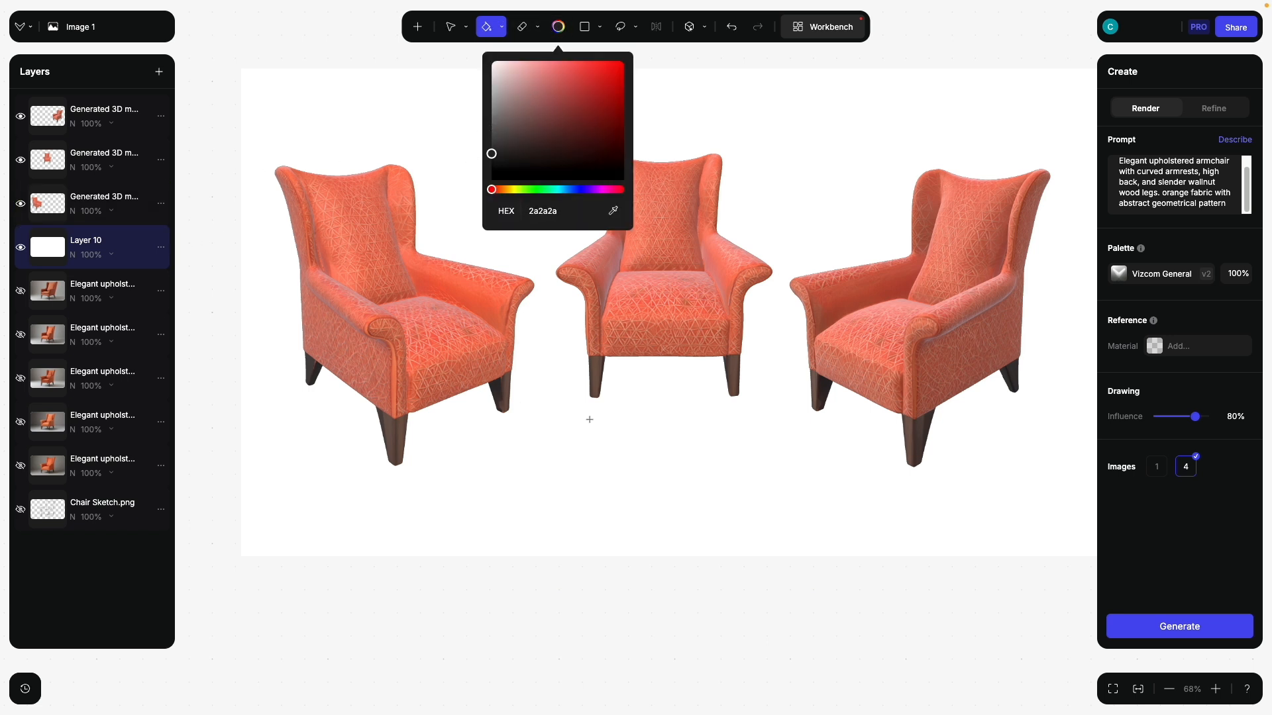
{"action": "left_click", "coordinate": [602, 424]}
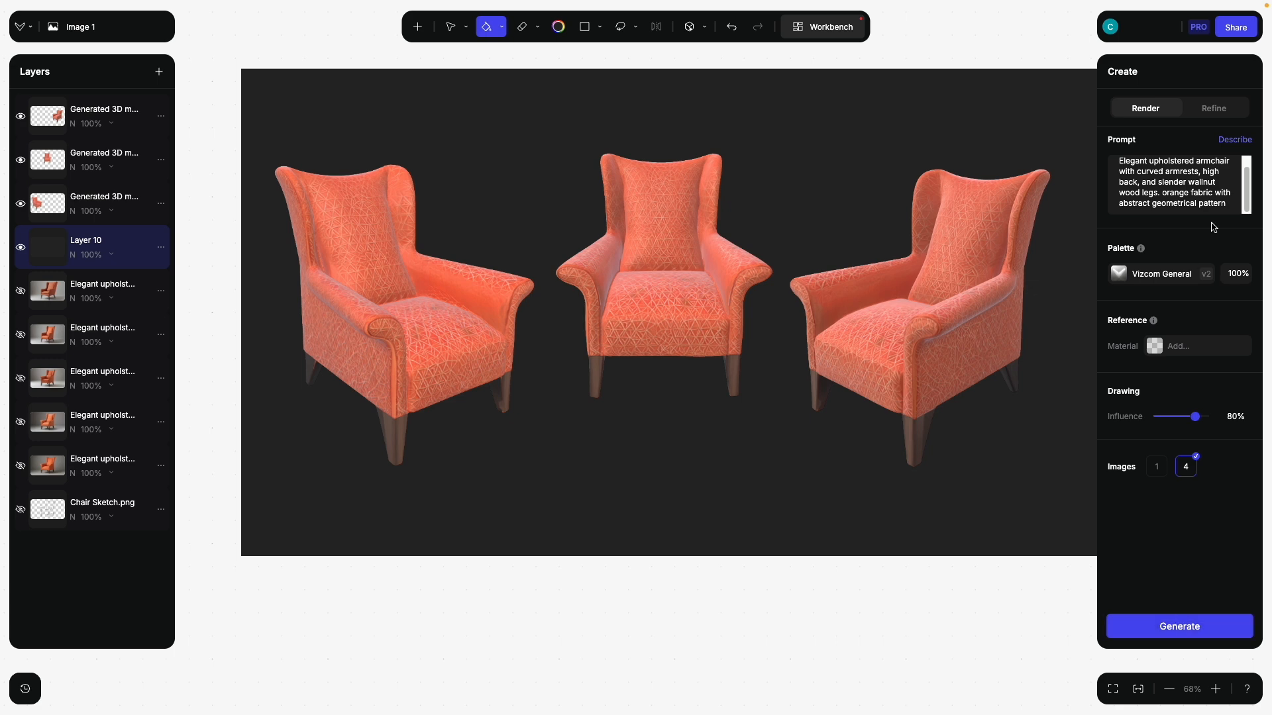
{"action": "left_click", "coordinate": [1185, 631]}
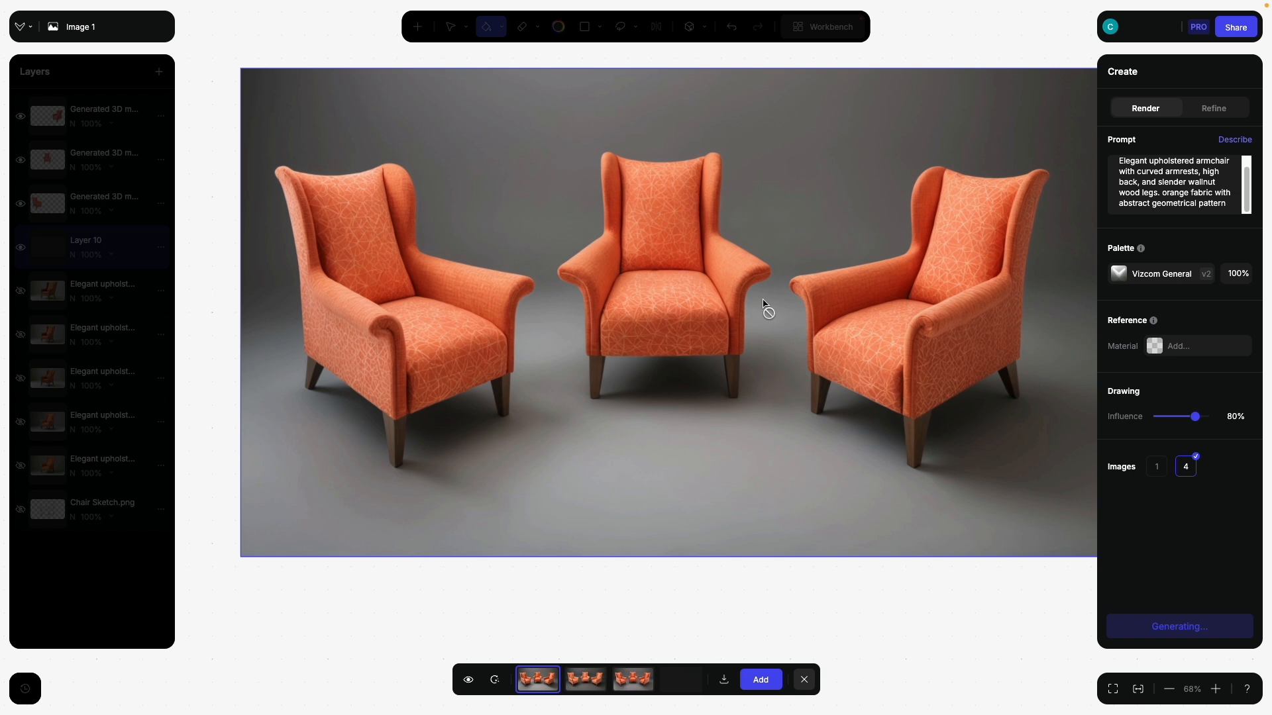
Step: Compare the dark-background renders, add the third one as a layer, and exit the generation preview
{"action": "left_click", "coordinate": [581, 680]}
{"action": "left_click", "coordinate": [685, 686]}
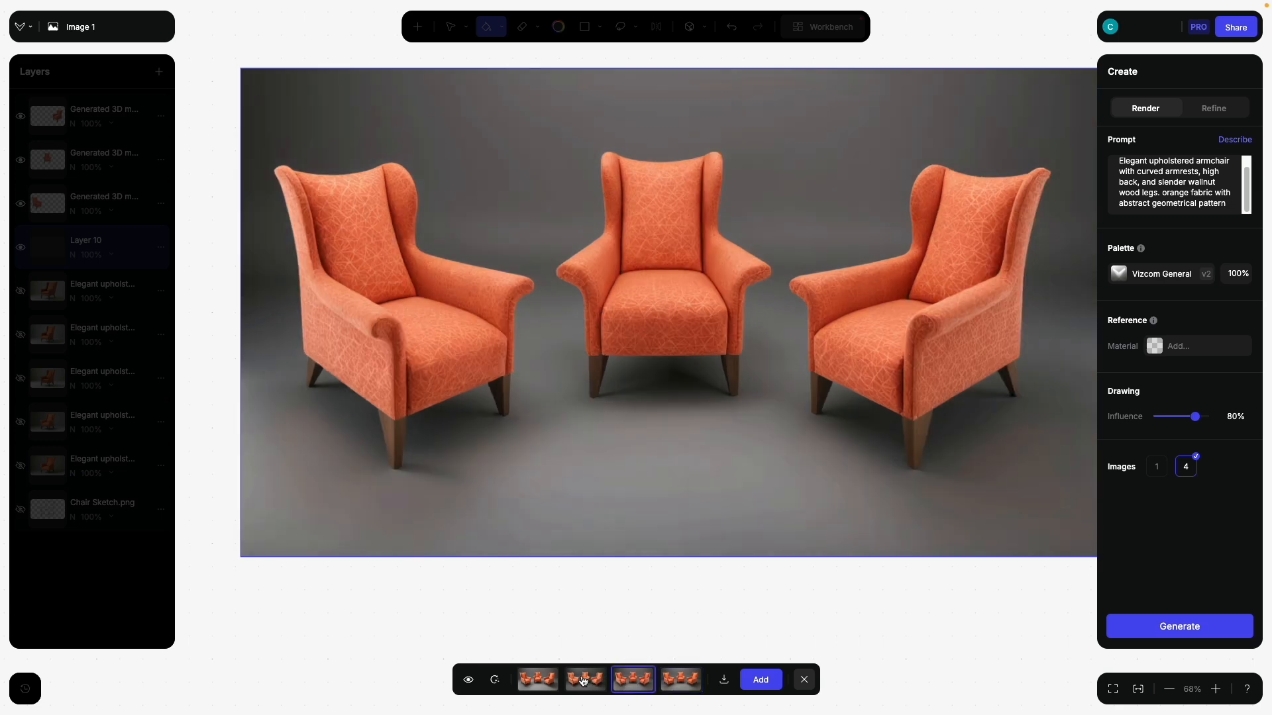
{"action": "left_click", "coordinate": [536, 681]}
{"action": "left_click", "coordinate": [571, 682]}
{"action": "left_click", "coordinate": [615, 684]}
{"action": "left_click", "coordinate": [760, 679]}
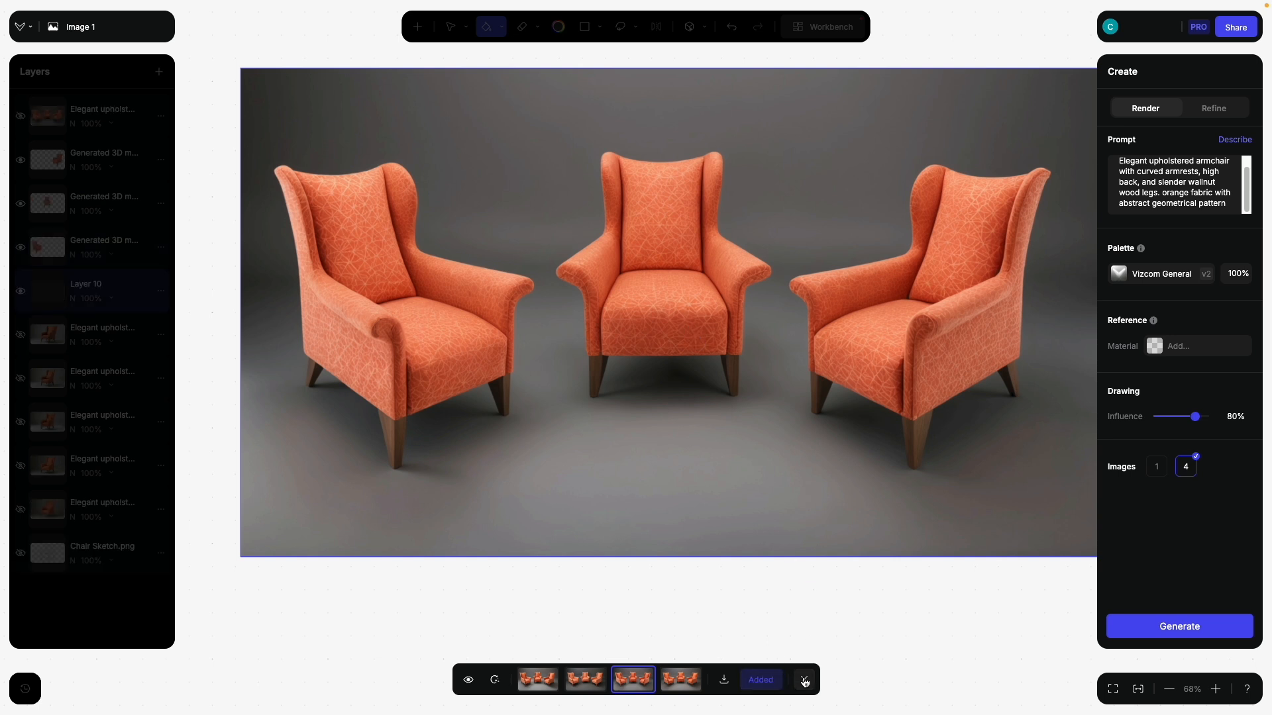
{"action": "left_click", "coordinate": [804, 682]}
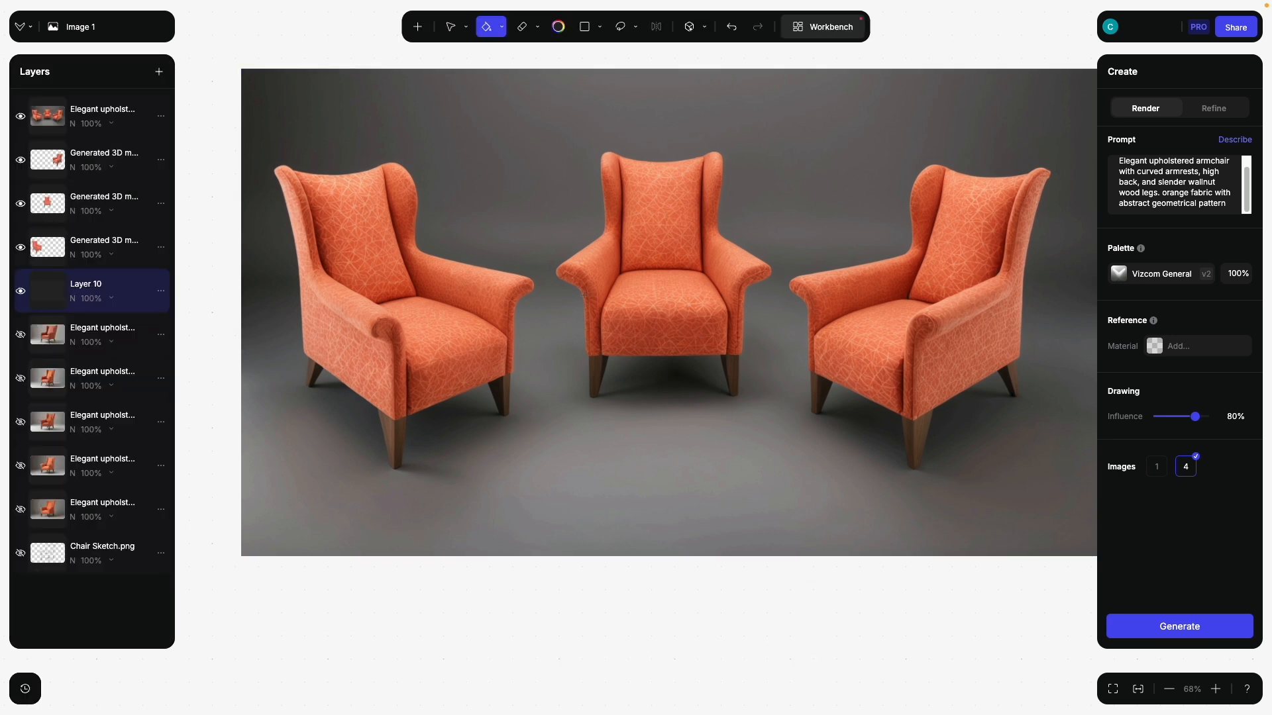